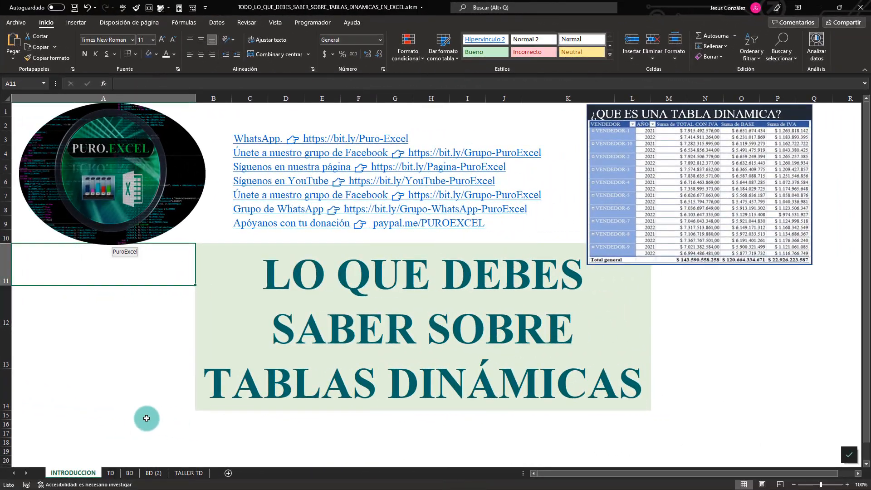
Open the TALLER TD sheet and examine the instructions and sample tables of exercises 1 to 3.
left_click(188, 472)
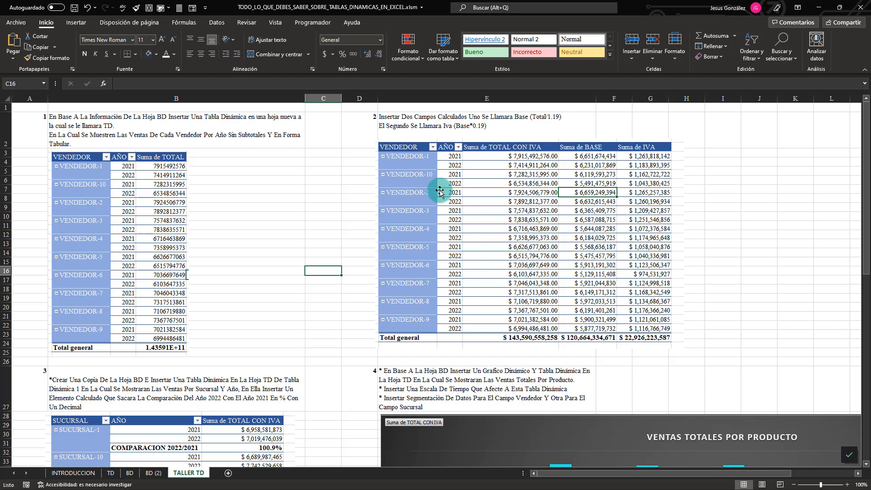
left_click(127, 215)
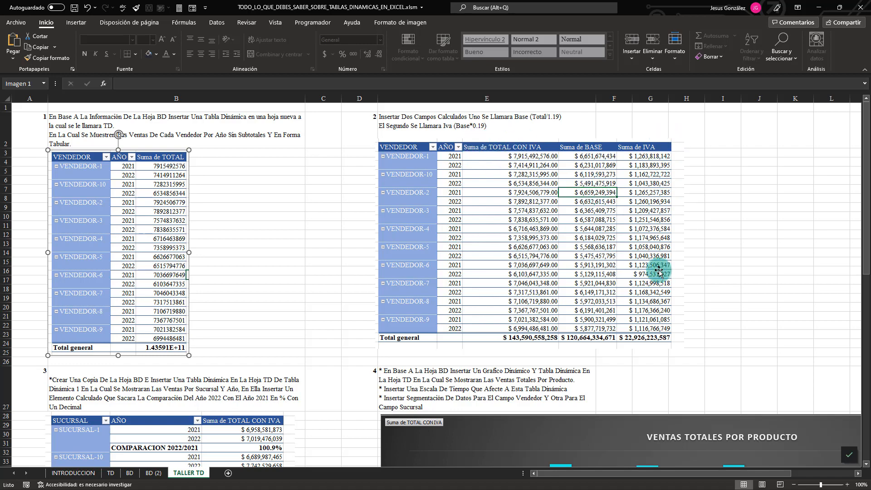
scroll(150, 290, "down", 5)
scroll(152, 292, "down", 2)
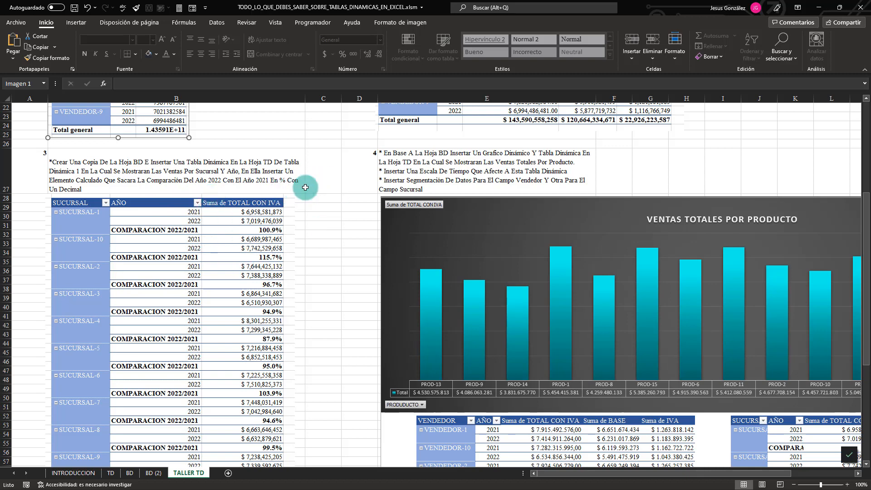
scroll(213, 336, "down", 2)
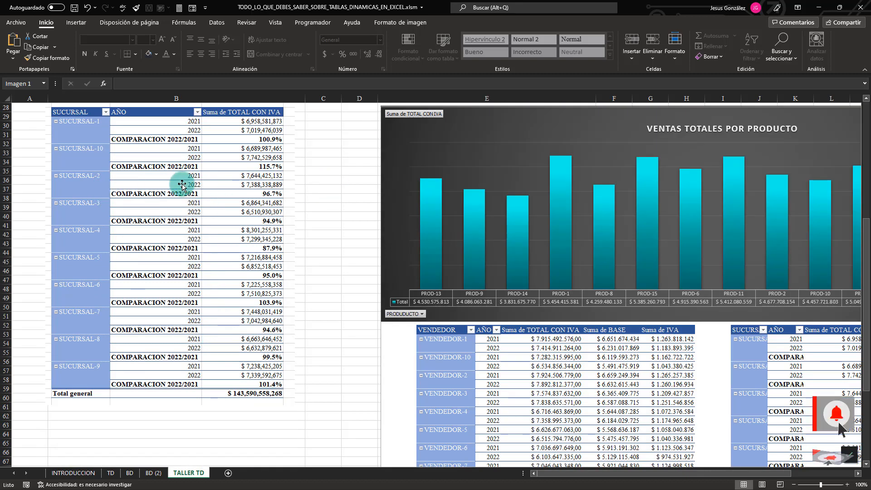
scroll(182, 184, "up", 1)
left_click(263, 207)
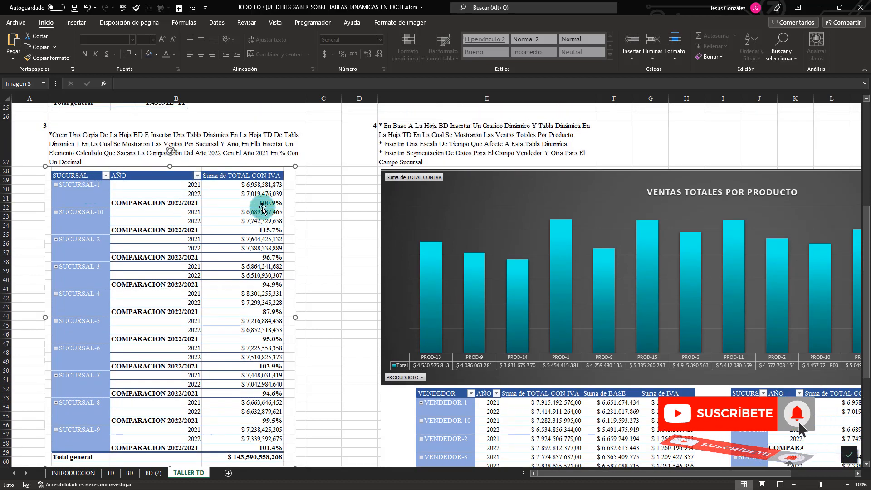
scroll(211, 327, "down", 1)
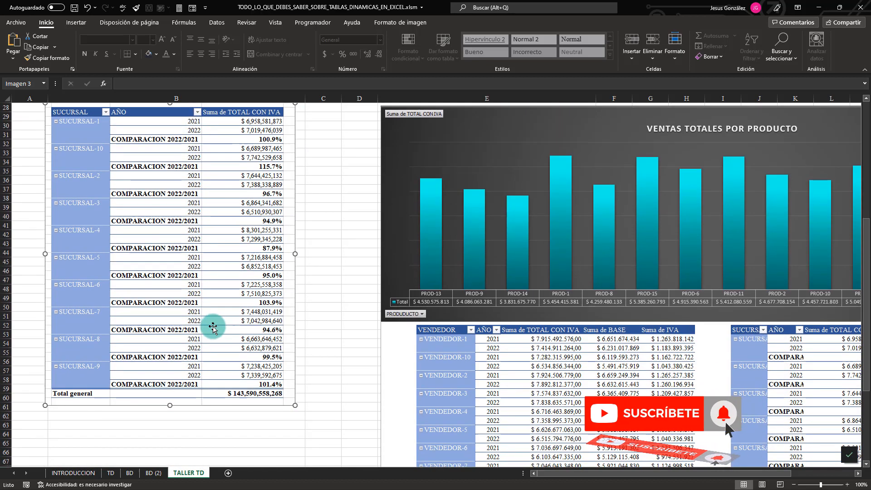
scroll(212, 327, "up", 5)
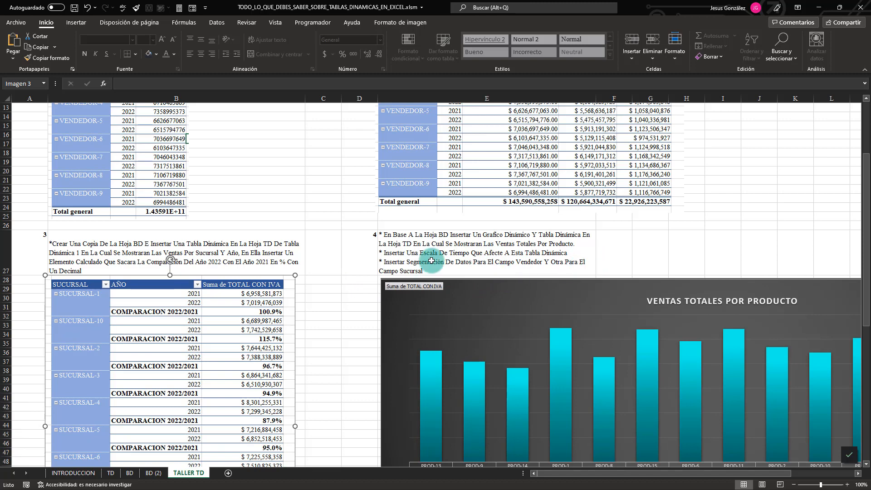
Examine exercise 4's instructions, its product sales chart, the tables below it, and the date timeline and slicers beside it.
scroll(711, 292, "down", 1)
scroll(711, 292, "down", 2)
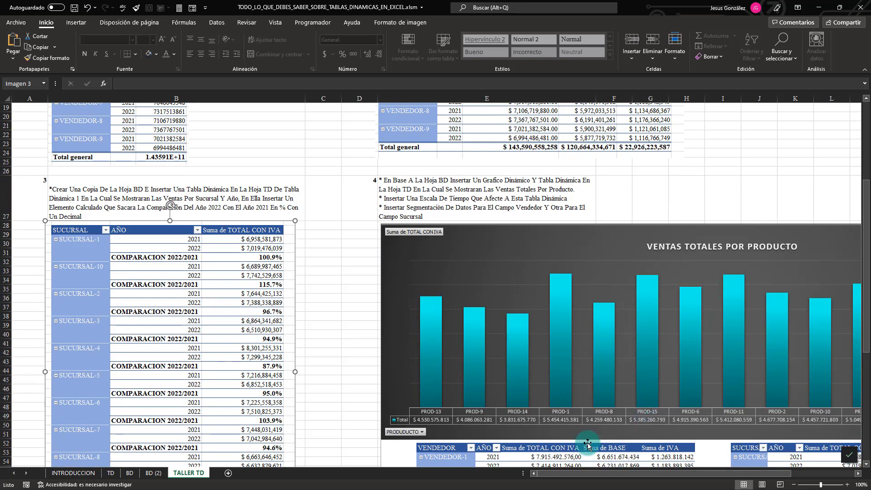
left_click_drag(583, 474, 633, 474)
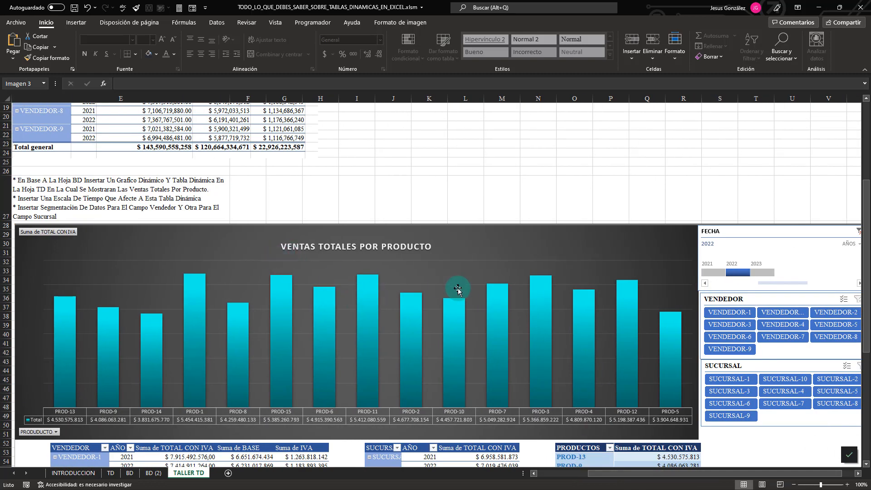
scroll(458, 290, "down", 1)
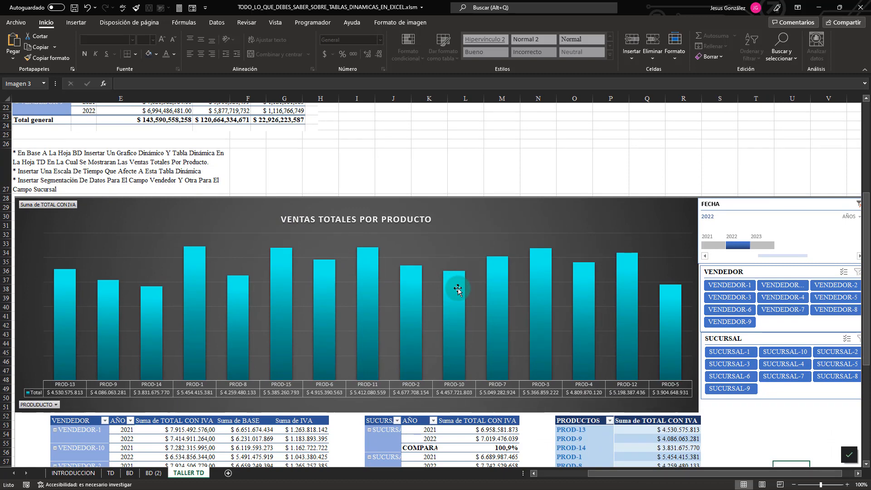
scroll(454, 289, "down", 1)
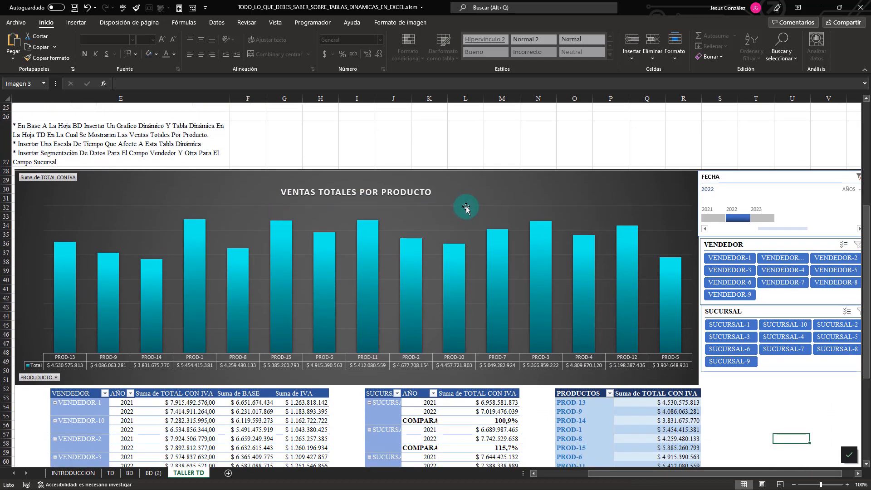
scroll(501, 219, "down", 3)
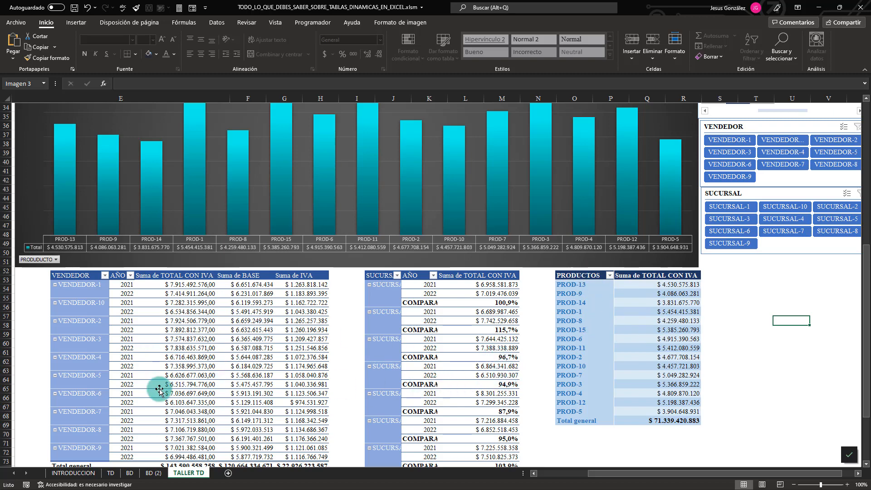
scroll(724, 354, "up", 4)
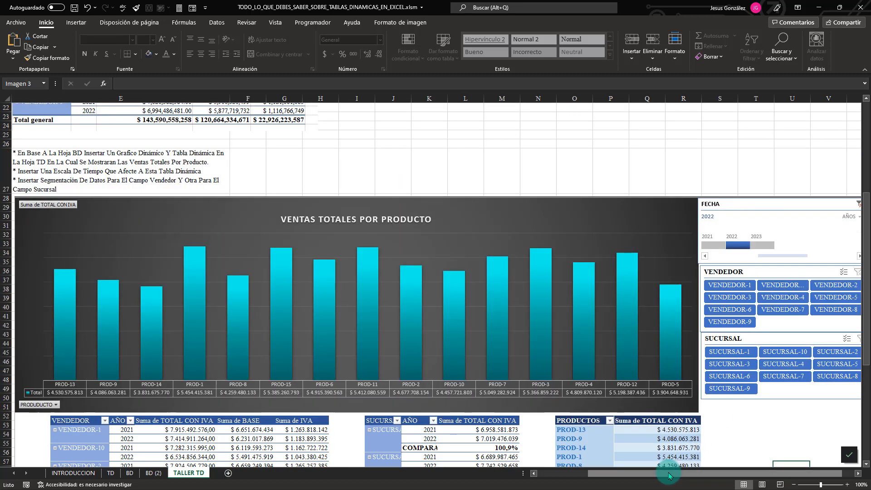
scroll(680, 473, "right", 3)
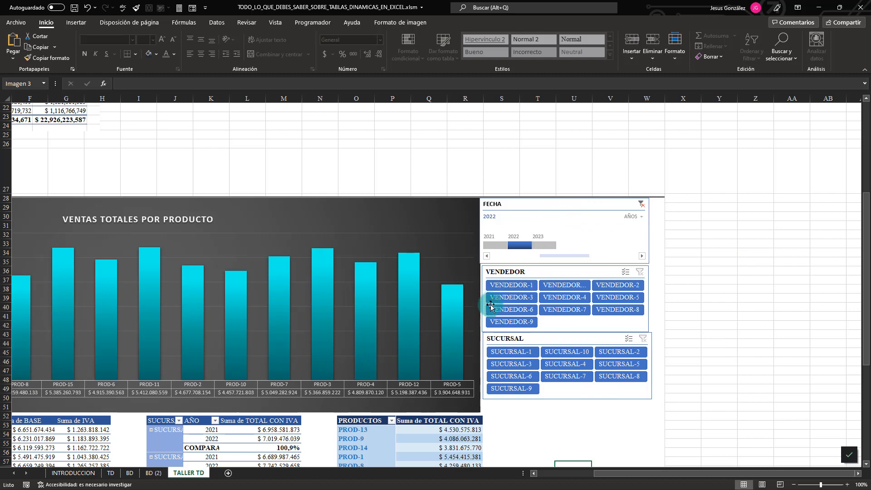
Open the TD sheet and examine the finished pivot tables, pivot chart, timeline and slicers.
left_click(112, 473)
scroll(288, 244, "up", 2)
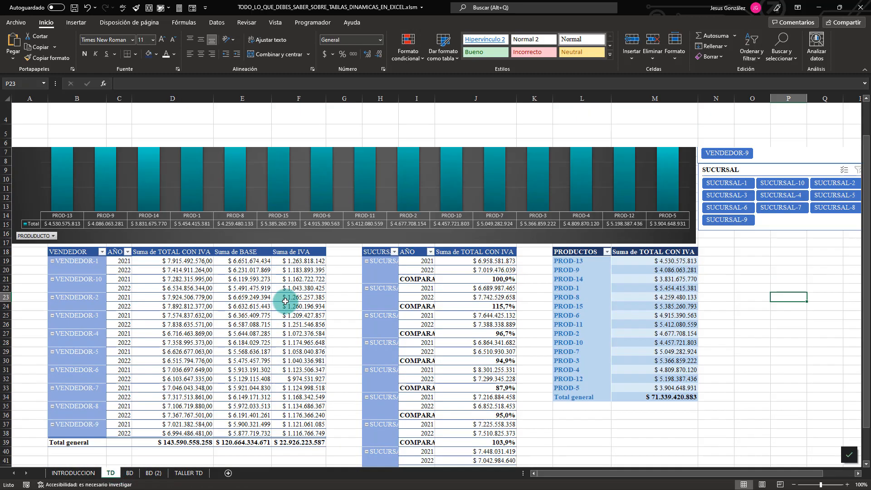
left_click_drag(590, 473, 543, 455)
scroll(249, 323, "down", 2)
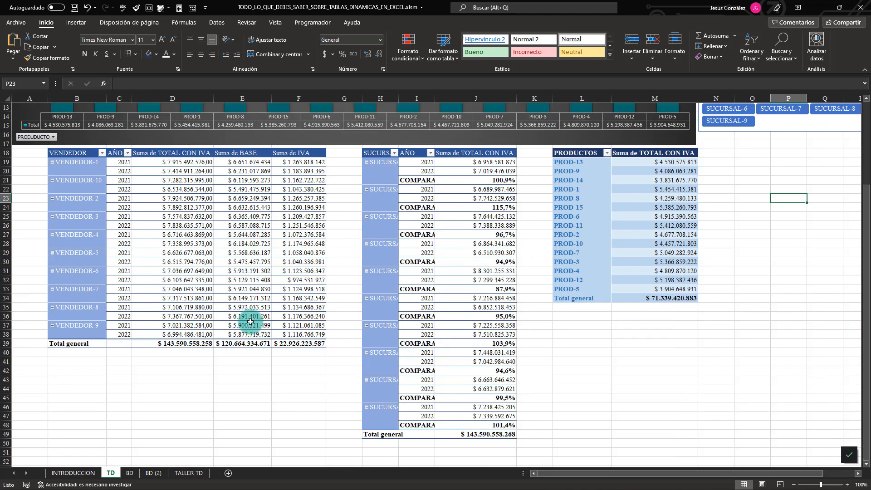
scroll(259, 326, "up", 2)
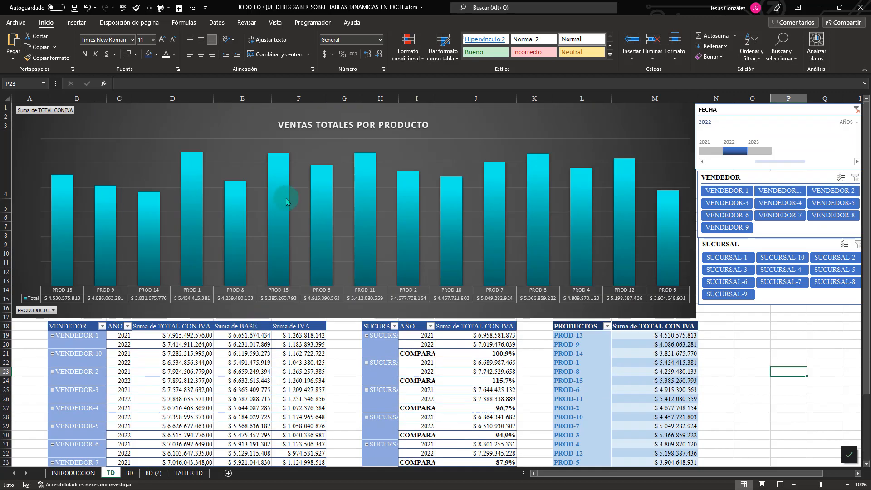
Switch to the Libro1 workbook and review exercise 1's instructions and sample table on the TALLER TD sheet.
key("alt+Tab")
left_click(408, 290)
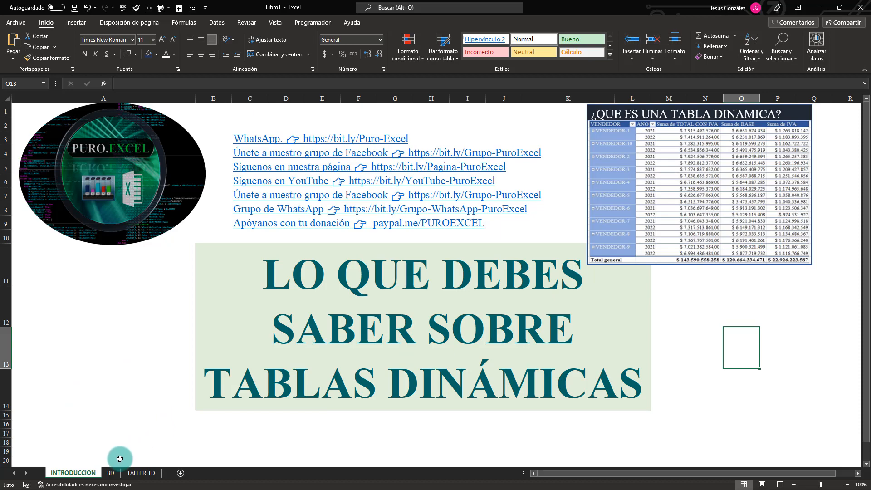
left_click(111, 476)
left_click(141, 473)
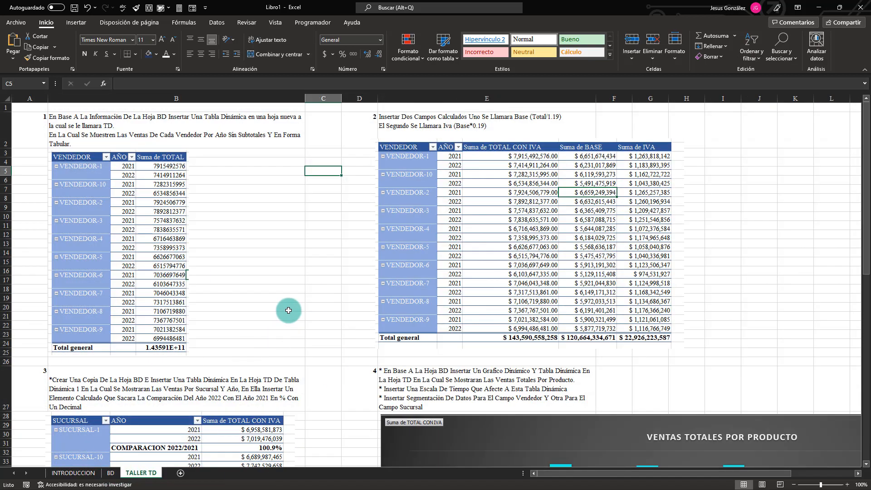
left_click(112, 136)
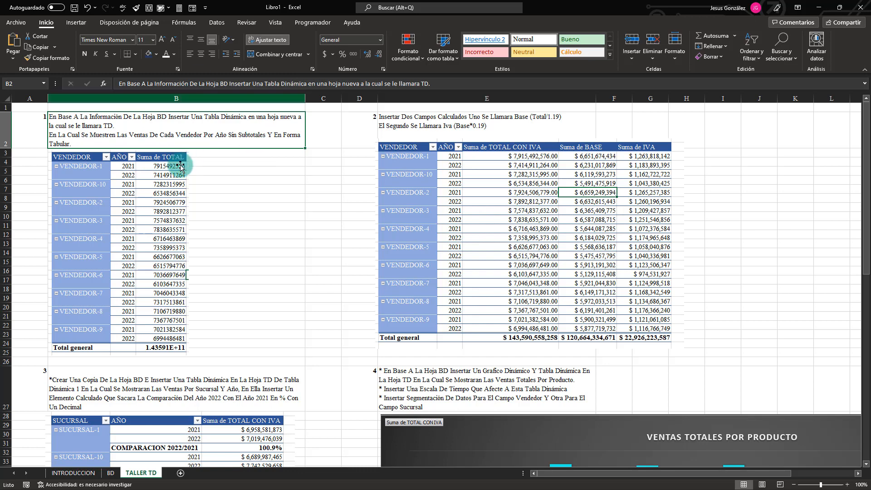
left_click(179, 277)
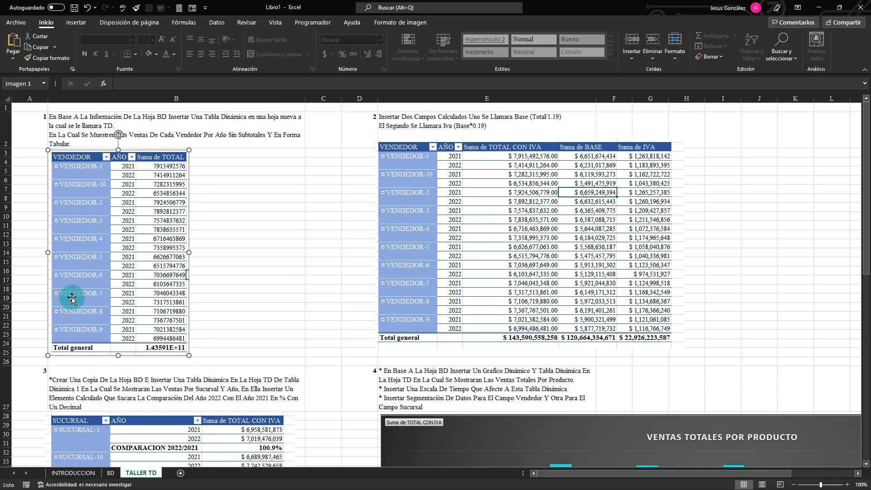
Open the BD sheet, return to the beginning of the data table and select cell A2.
left_click(112, 473)
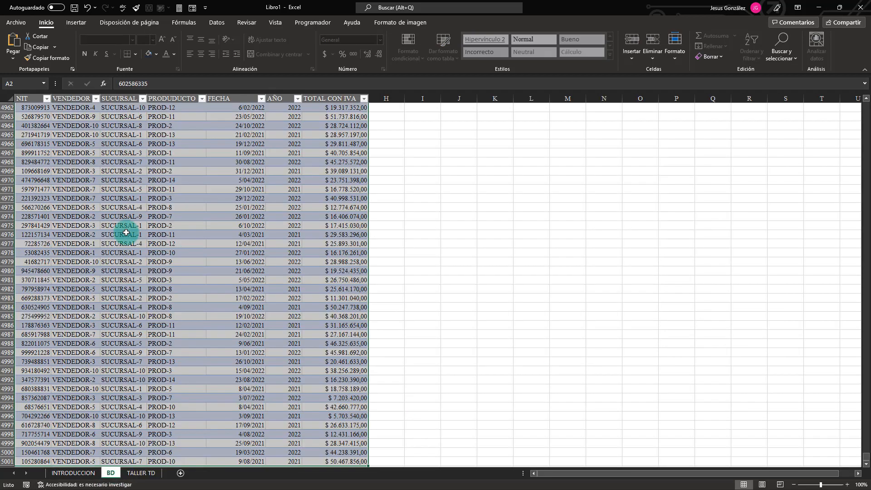
scroll(136, 244, "up", 18)
scroll(135, 253, "up", 12)
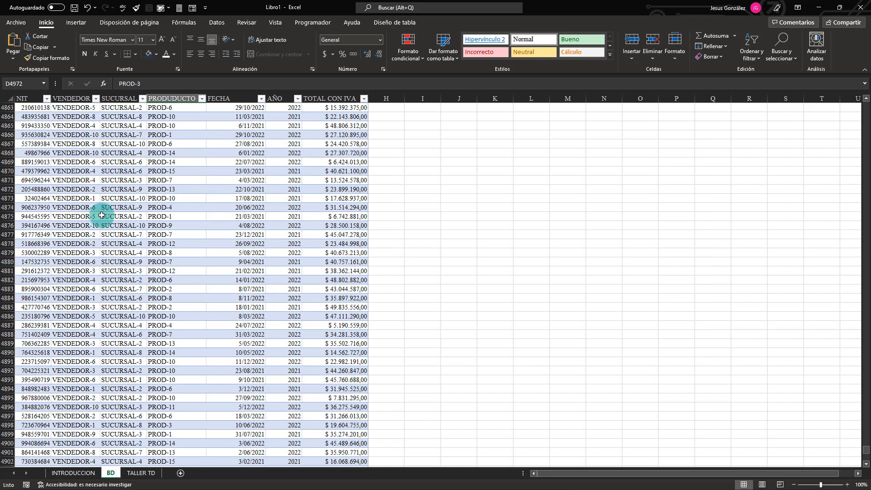
left_click(97, 215)
key("ctrl+Up")
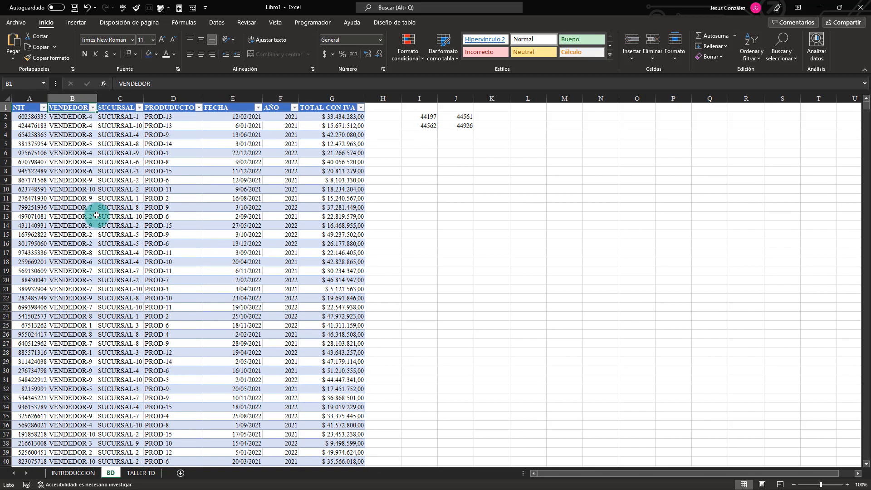
key("Left")
key("Right")
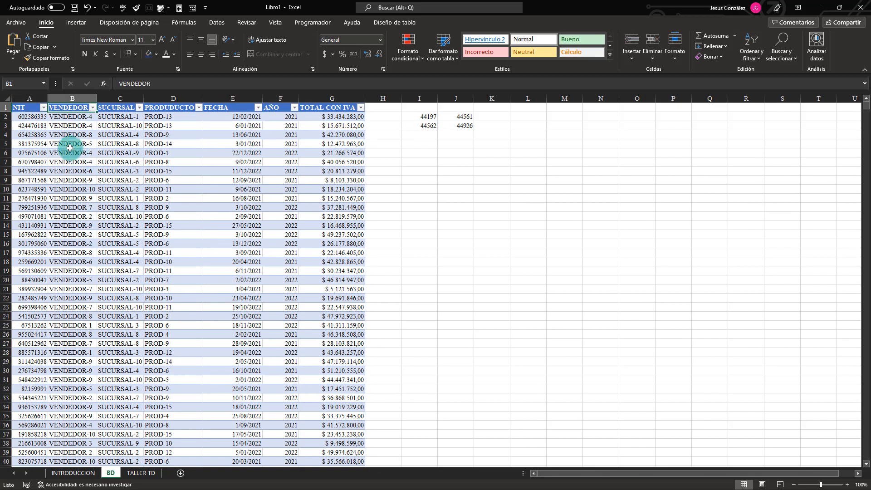
key("Left")
key("Down")
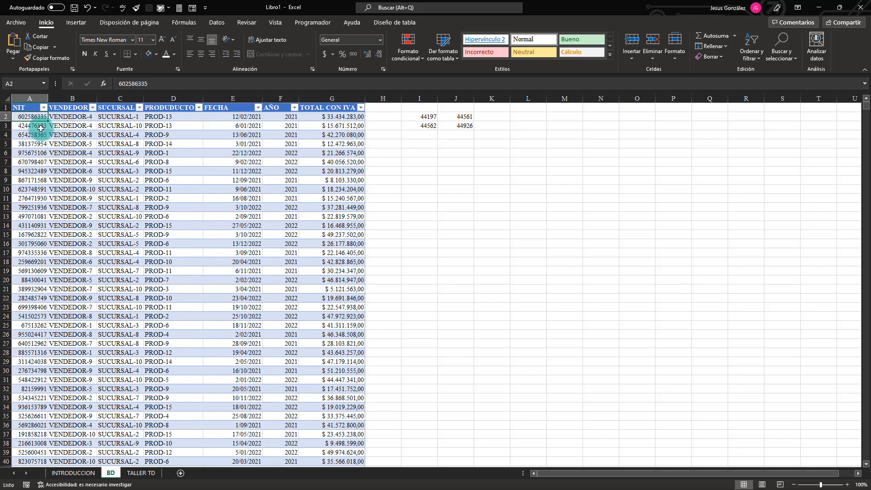
Freeze the top row of the BD sheet and check that the headers stay in view along the data.
scroll(36, 135, "down", 7)
scroll(35, 136, "up", 7)
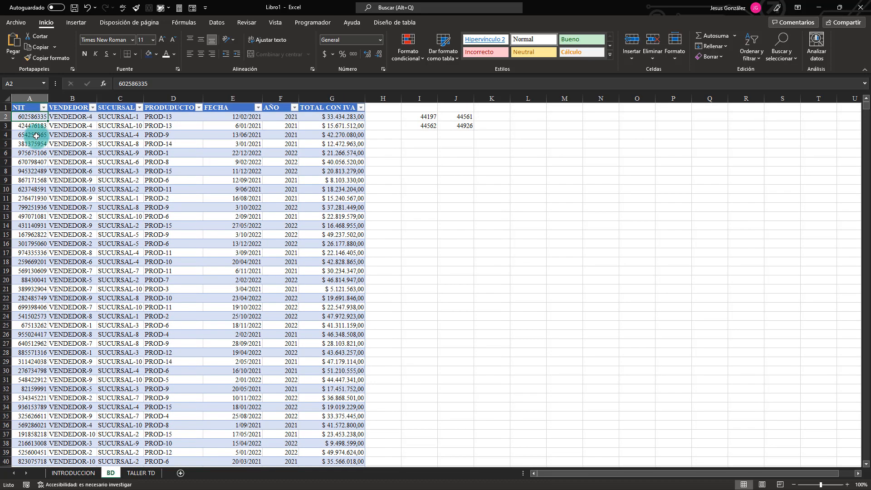
left_click(275, 23)
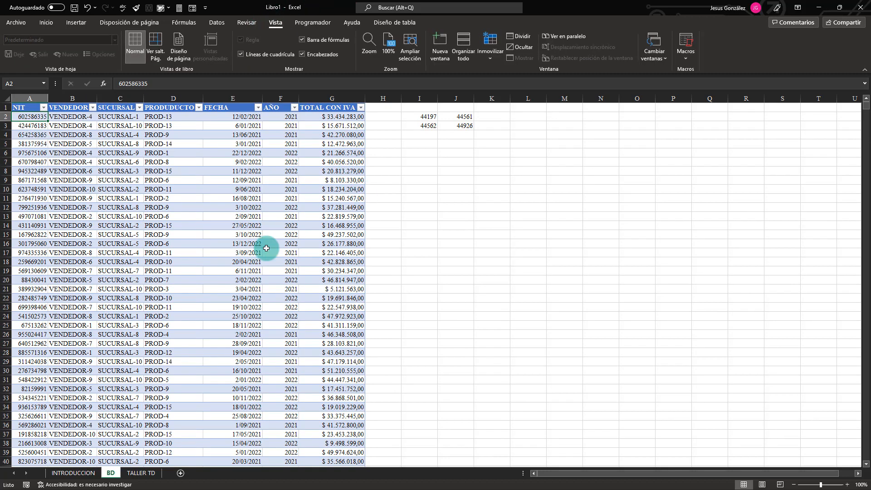
left_click(492, 55)
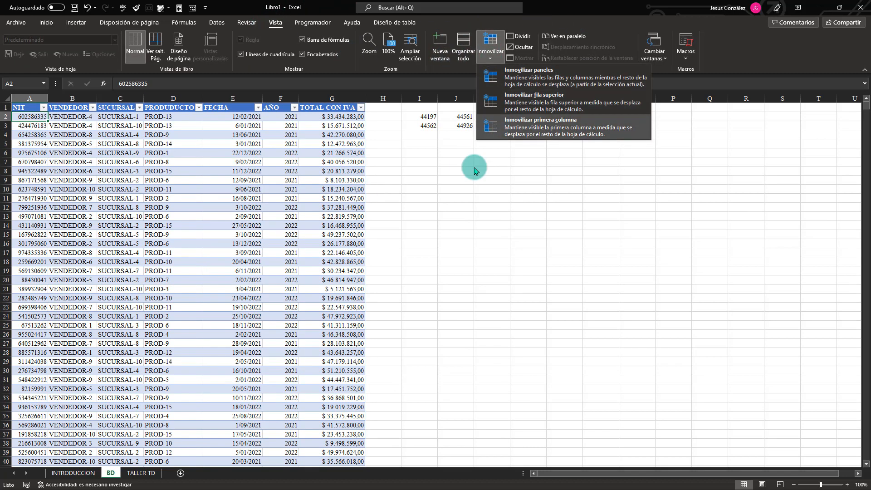
left_click(544, 114)
scroll(112, 195, "down", 15)
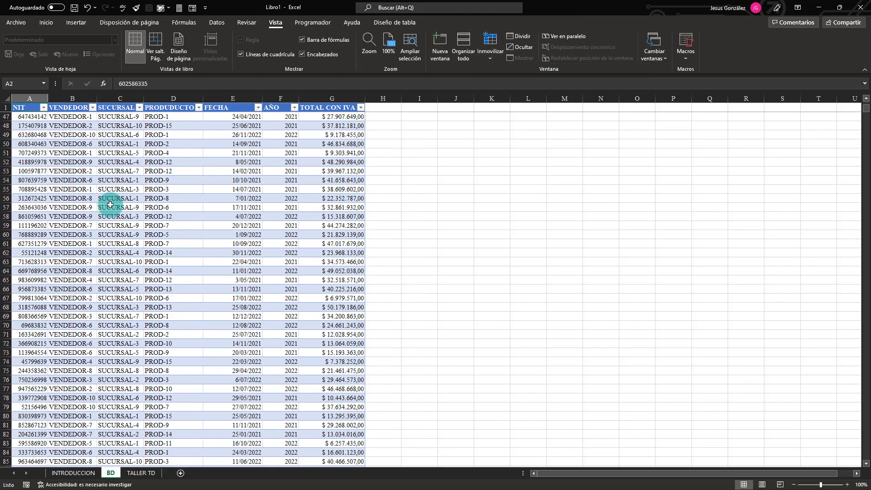
scroll(110, 205, "up", 15)
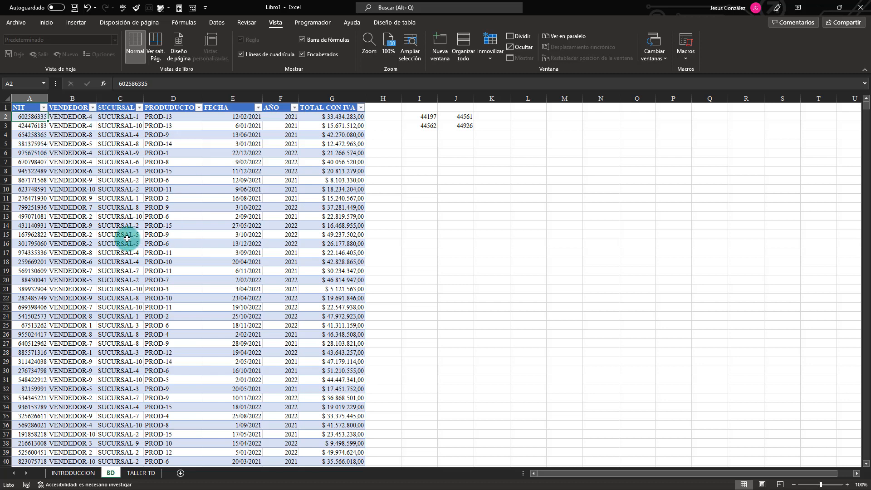
Insert a pivot table from Tabla1 on a new worksheet and rename that sheet TD.
key("ctrl+shift+End")
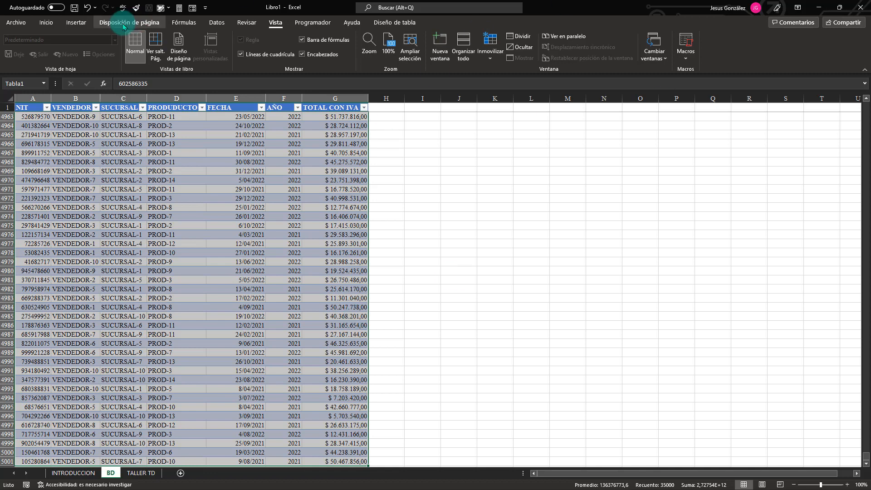
left_click(75, 23)
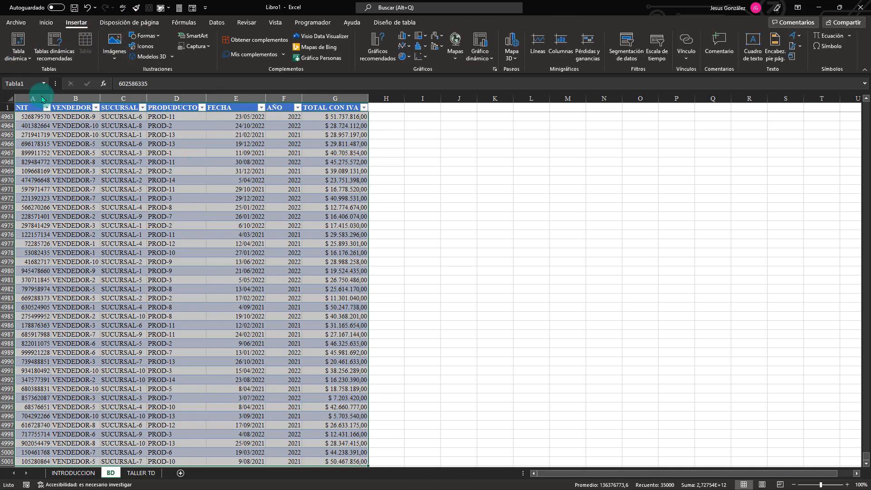
left_click(21, 59)
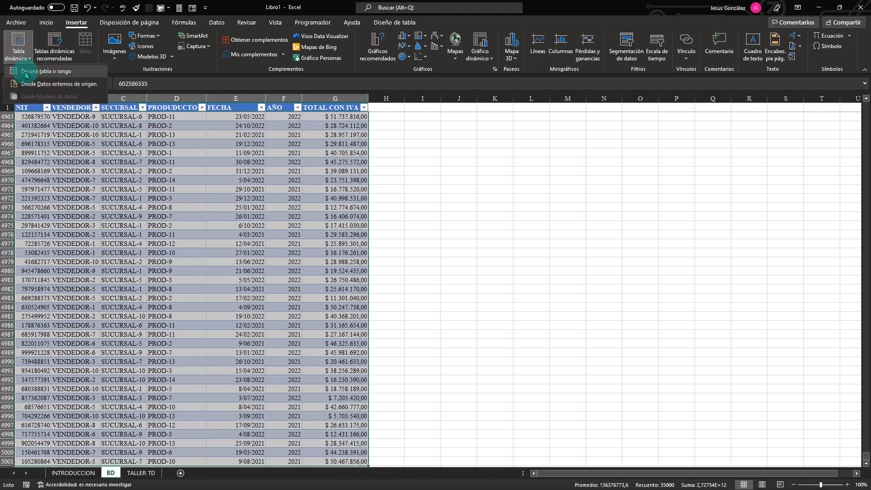
left_click(52, 72)
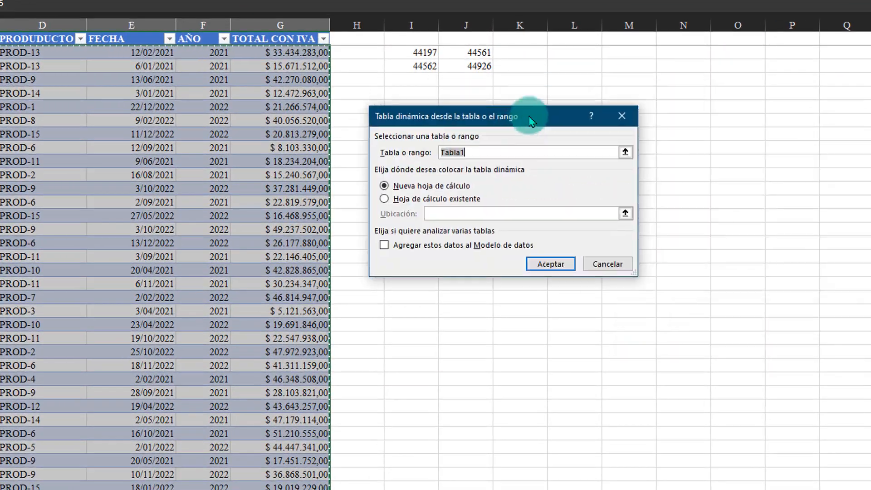
left_click_drag(531, 120, 530, 114)
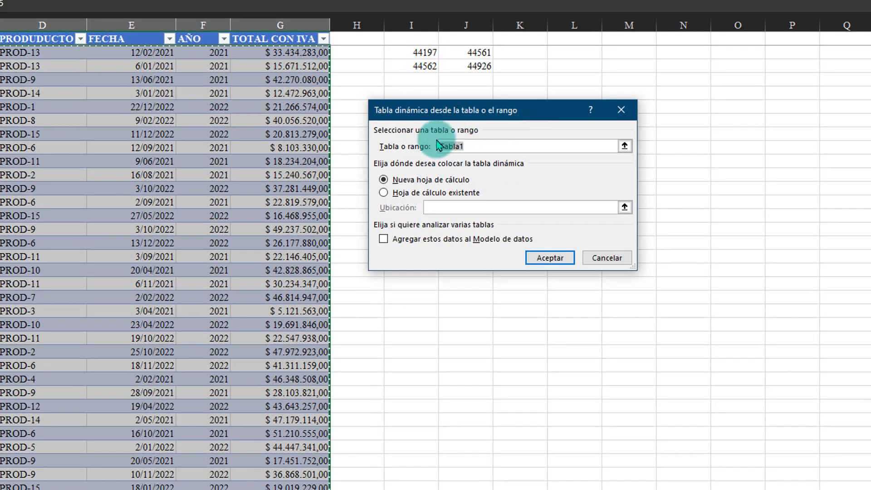
left_click(480, 147)
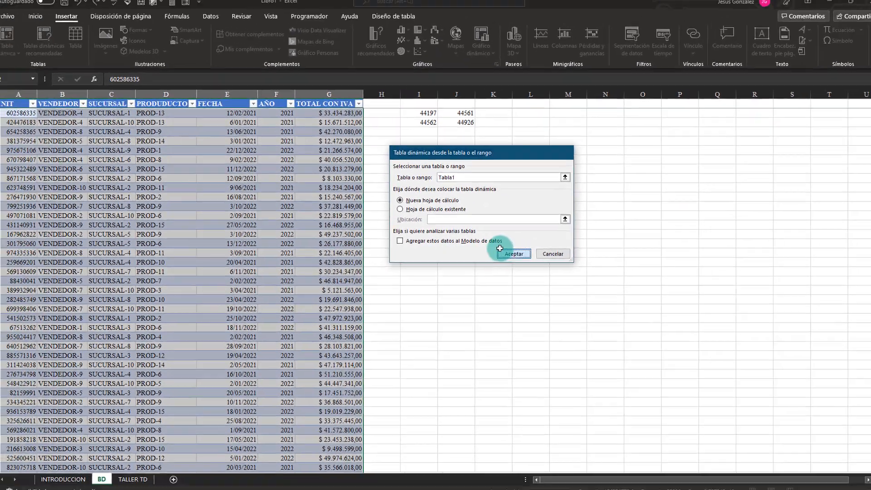
left_click(499, 248)
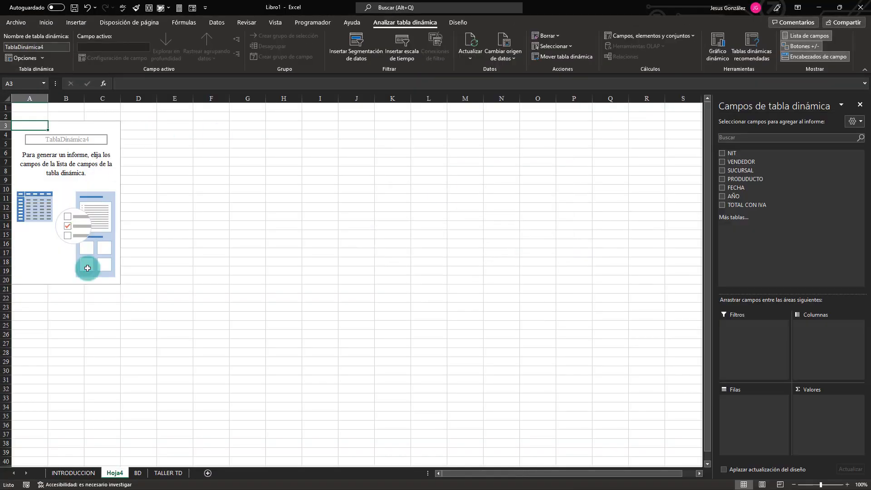
double_click(115, 474)
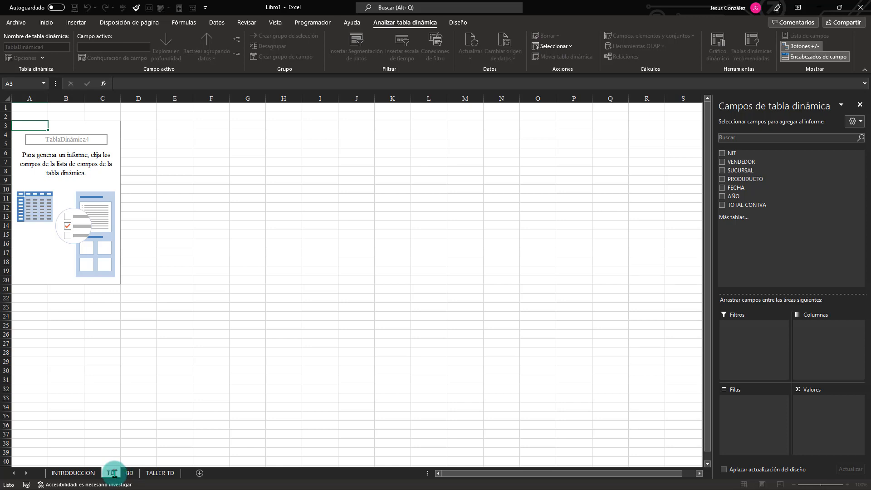
key("Return")
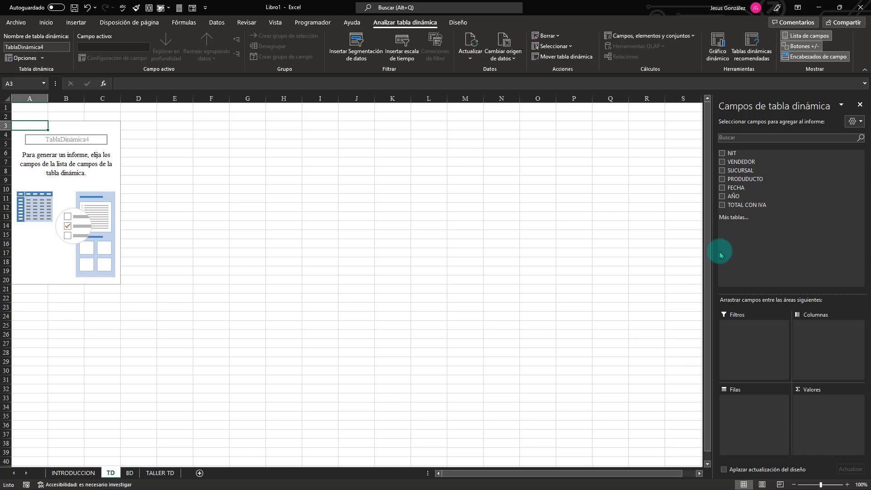
Following exercise 1's sample on TALLER TD, add VENDEDOR and AÑO to the pivot table's rows and sum TOTAL CON IVA as values.
left_click(157, 473)
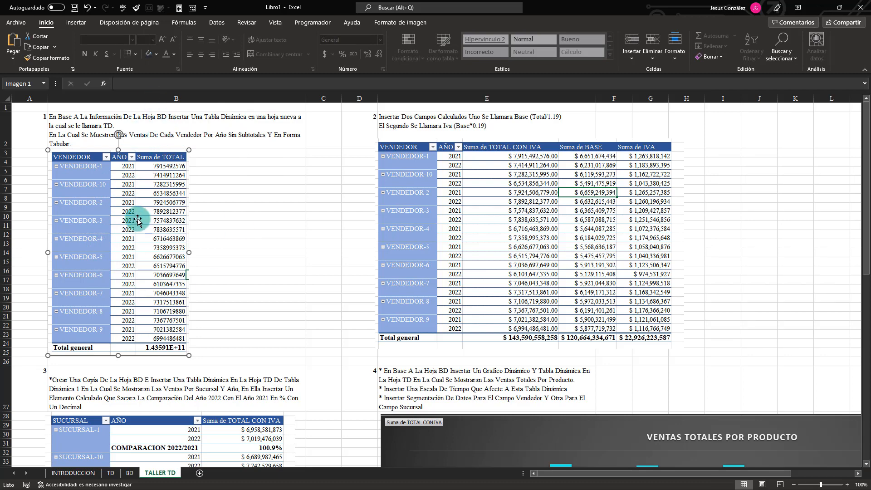
left_click(111, 473)
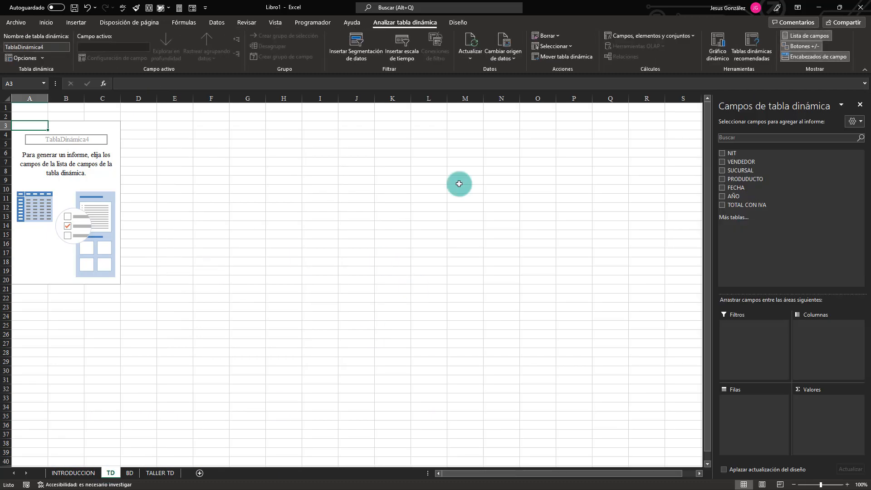
left_click(723, 163)
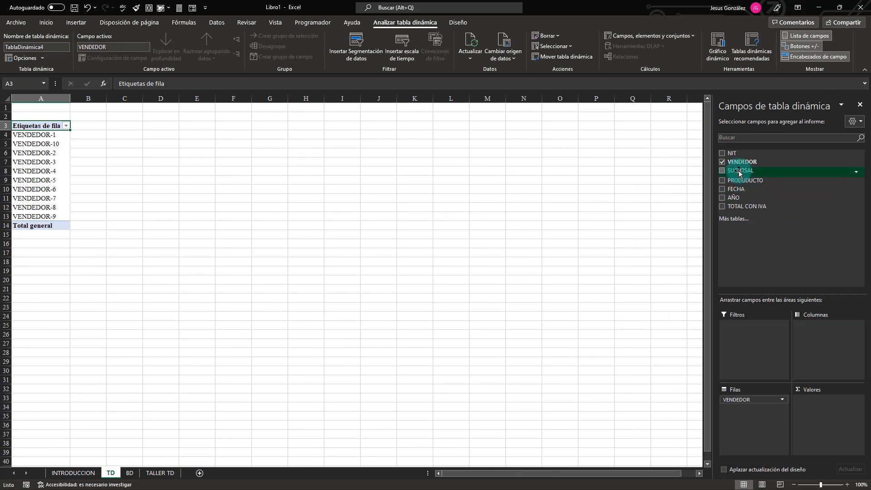
left_click(722, 196)
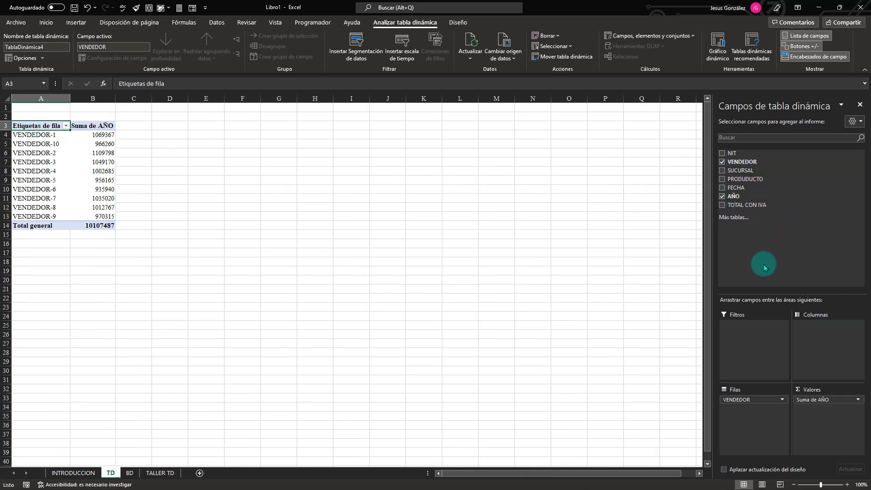
left_click_drag(824, 400, 748, 420)
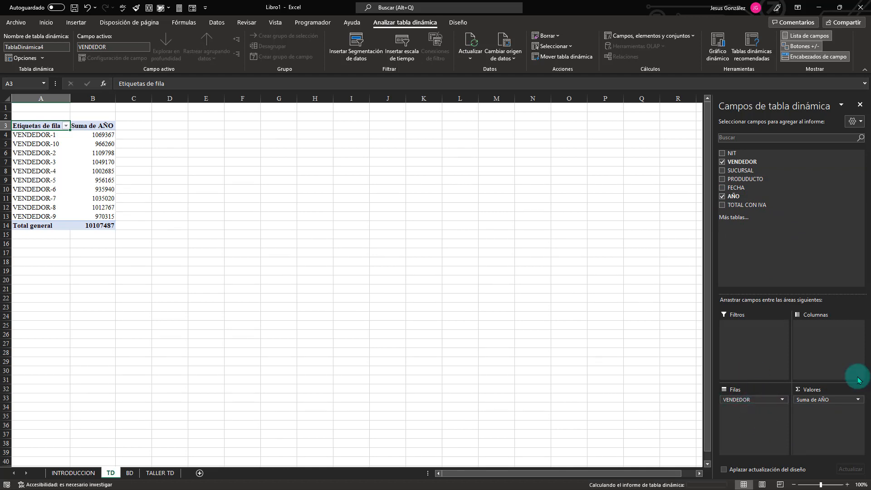
left_click(722, 207)
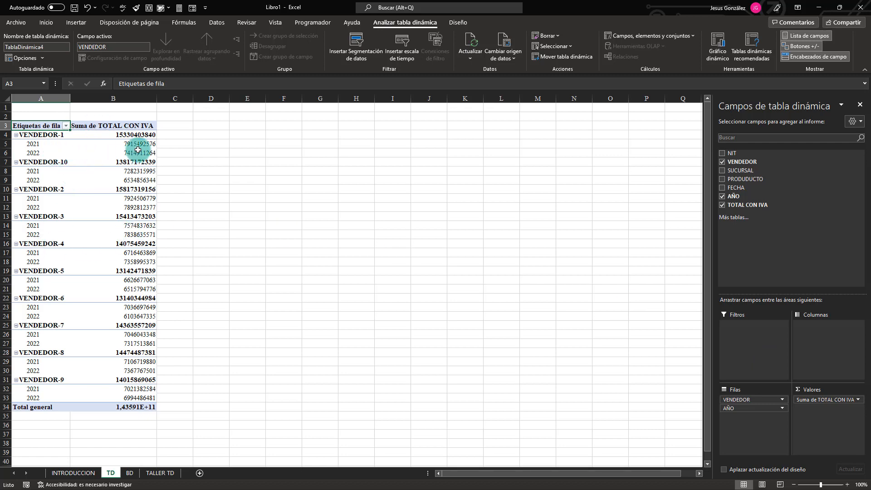
Recheck exercise 1's layout on the TALLER TD sheet and show the TD pivot table in tabular format.
left_click(88, 154)
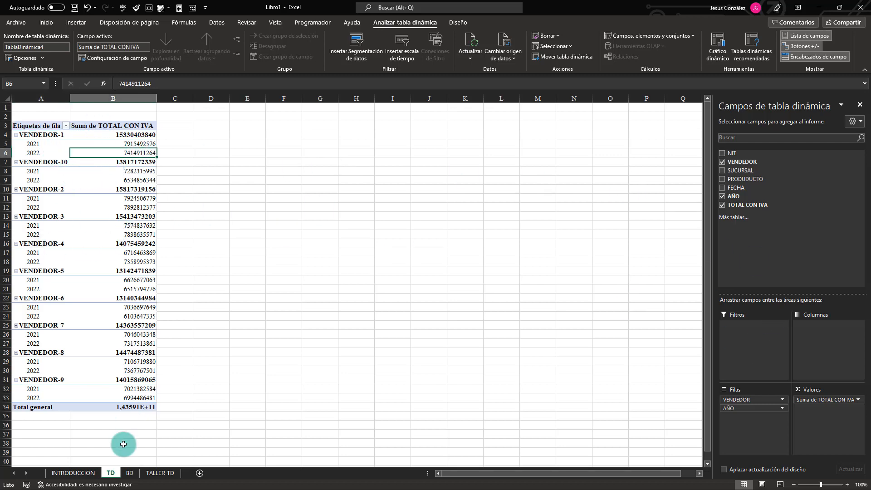
left_click(83, 473)
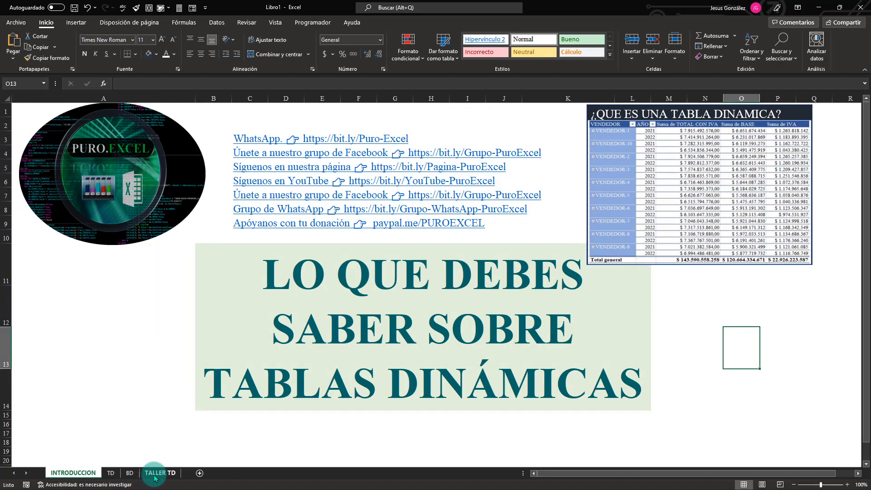
left_click(155, 473)
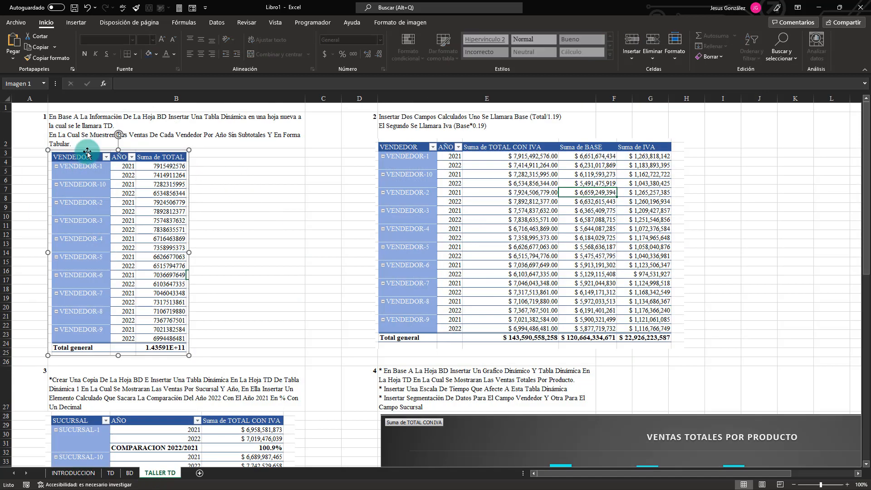
left_click(110, 473)
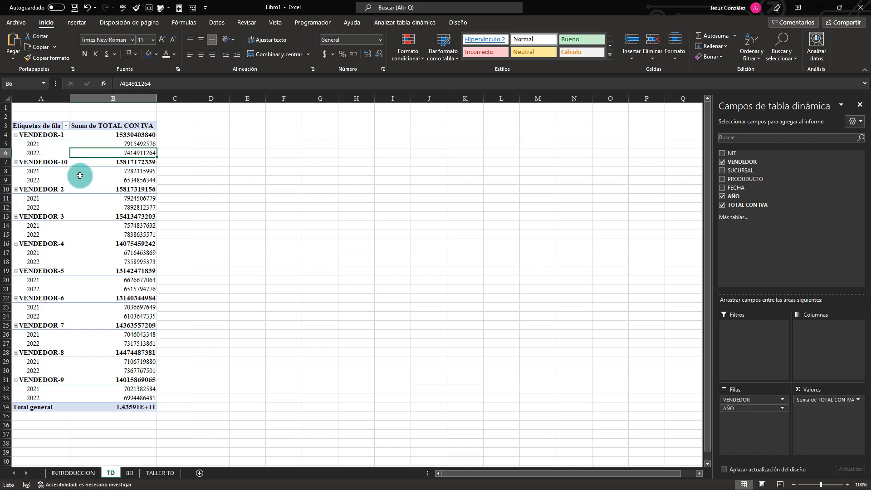
left_click(53, 180)
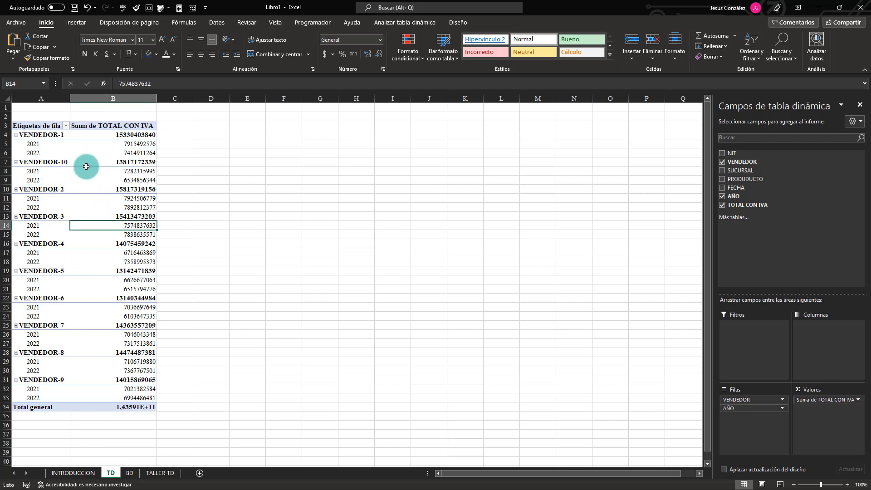
left_click(81, 227)
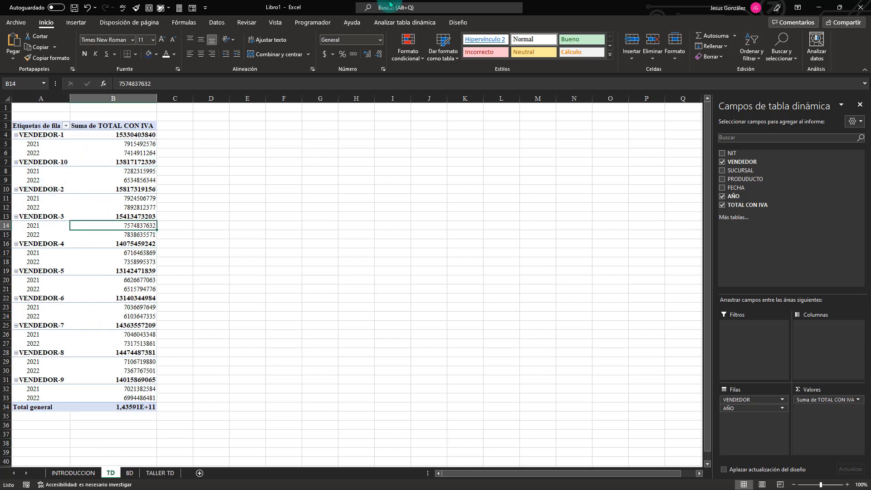
left_click(401, 22)
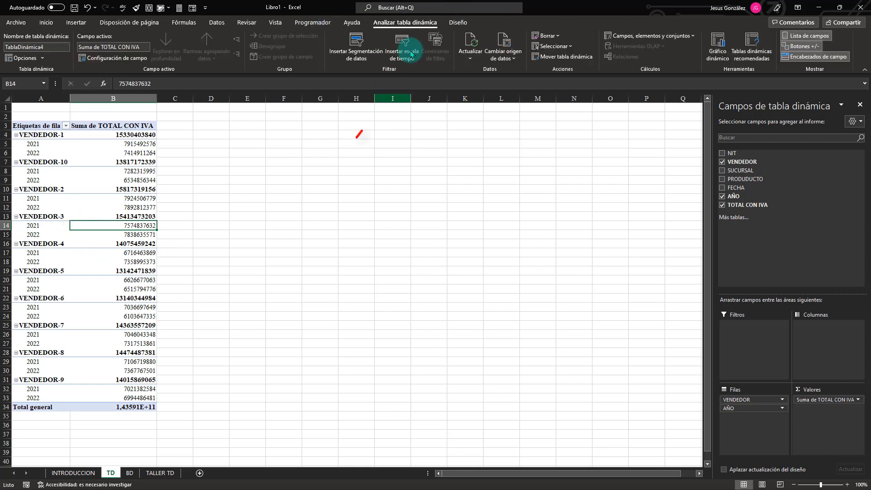
left_click(458, 22)
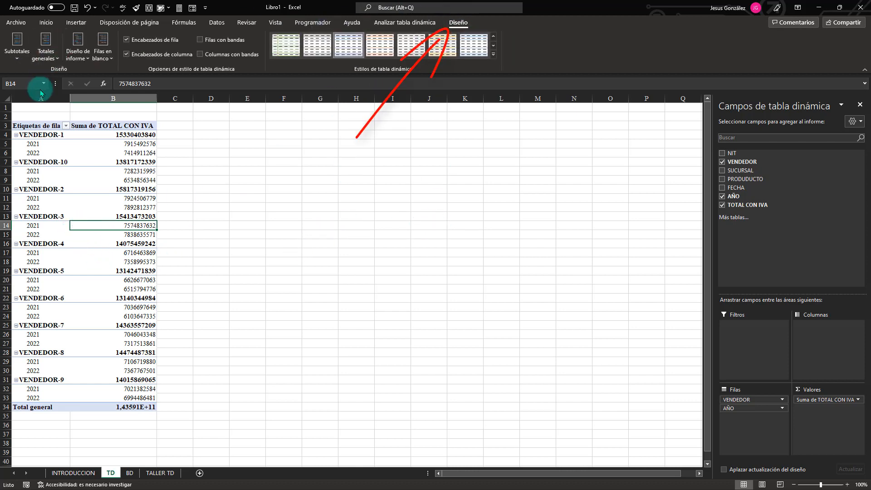
left_click(85, 61)
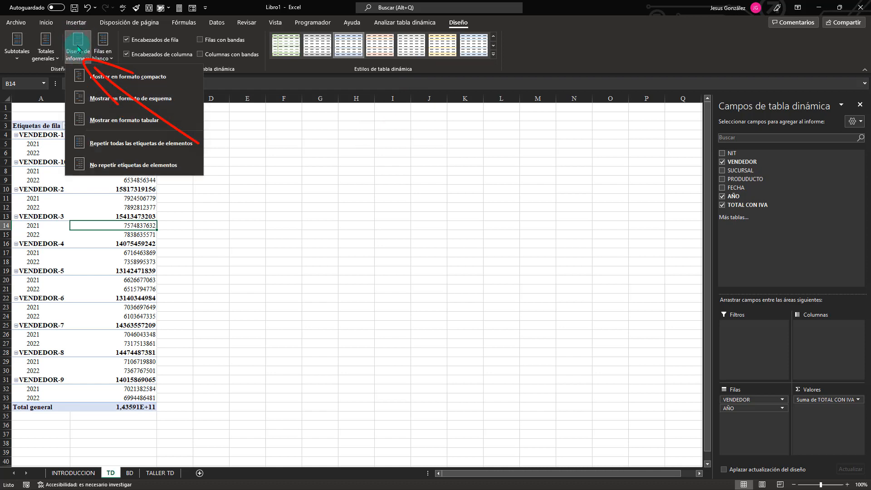
left_click(115, 125)
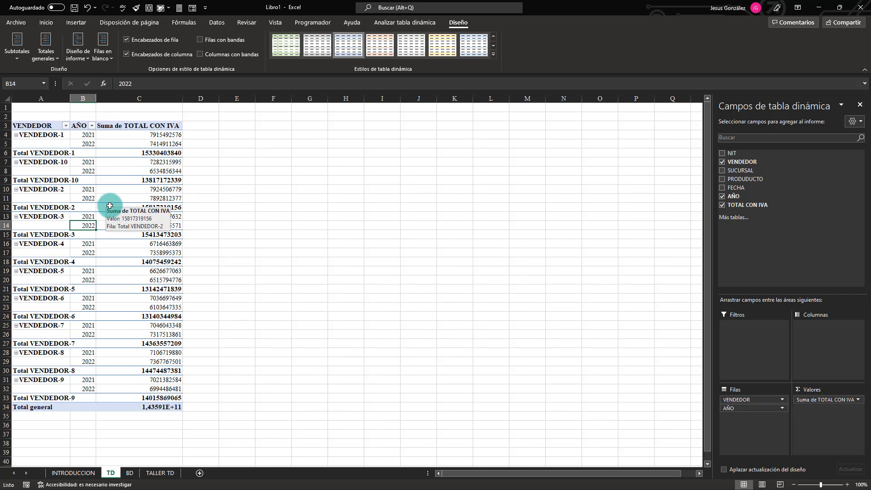
Hide all subtotals in the vendor pivot table and compare it with exercise 1's sample on TALLER TD.
left_click(20, 53)
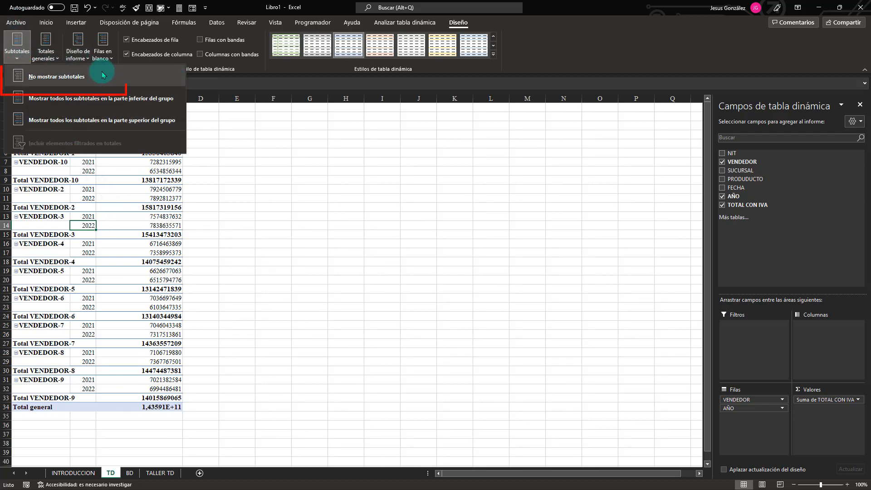
left_click(56, 80)
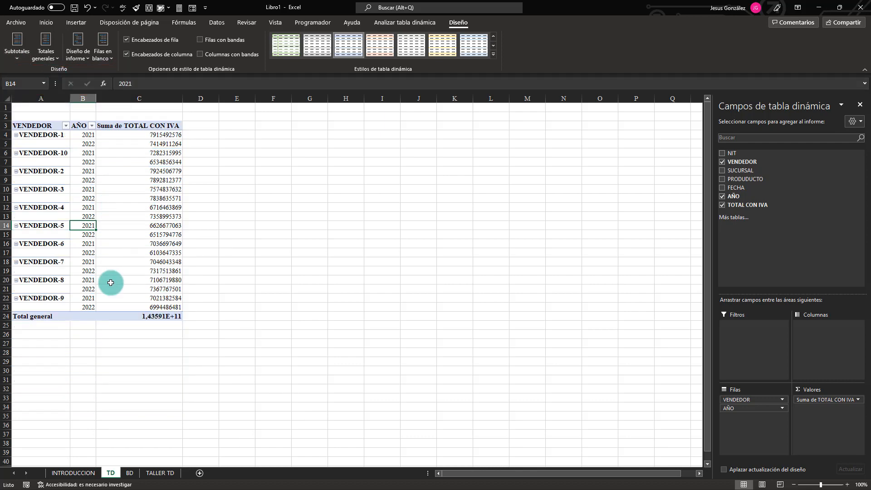
left_click(160, 472)
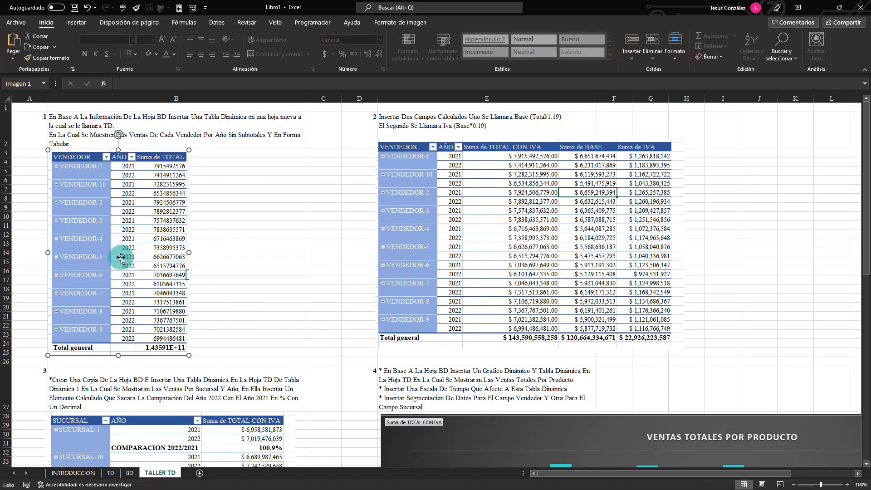
left_click(112, 477)
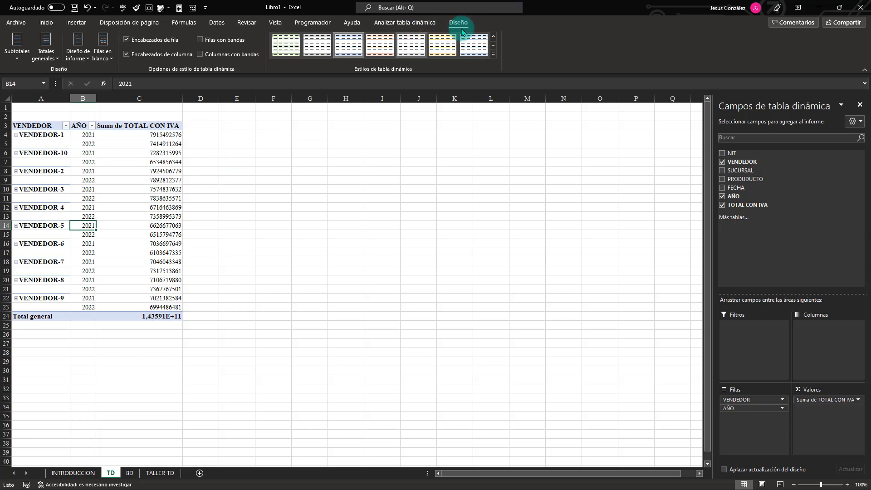
Turn on banded rows for the pivot table and apply the light blue style from the first row of the Medio group.
left_click(150, 187)
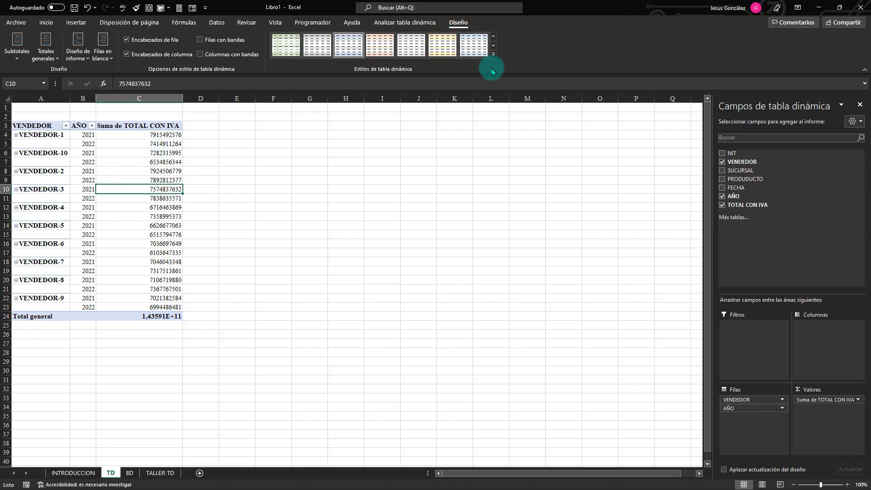
left_click(493, 54)
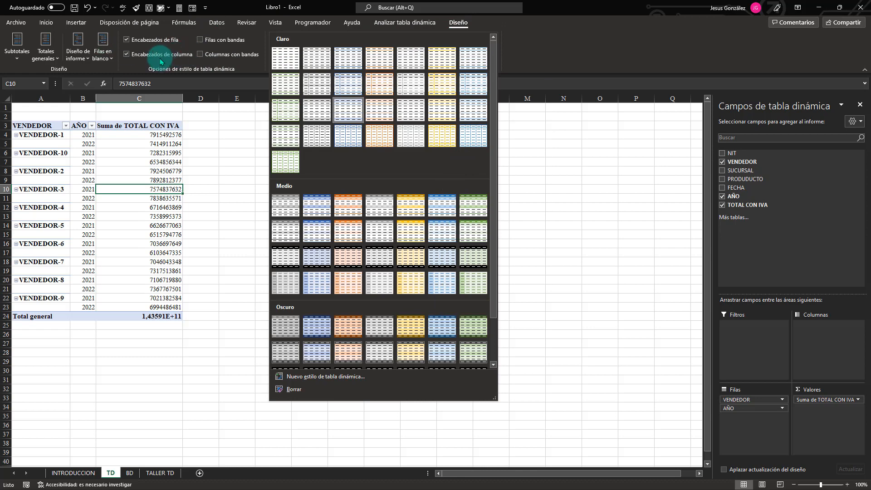
left_click(200, 40)
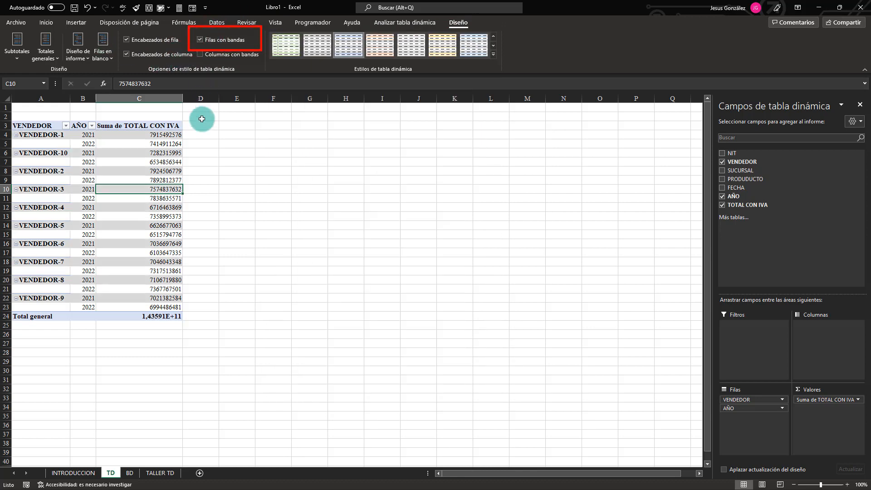
left_click(493, 54)
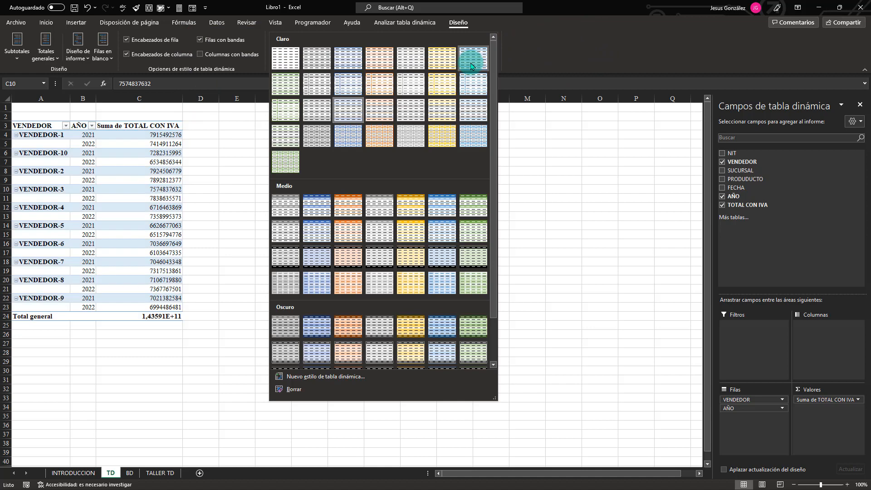
left_click(448, 210)
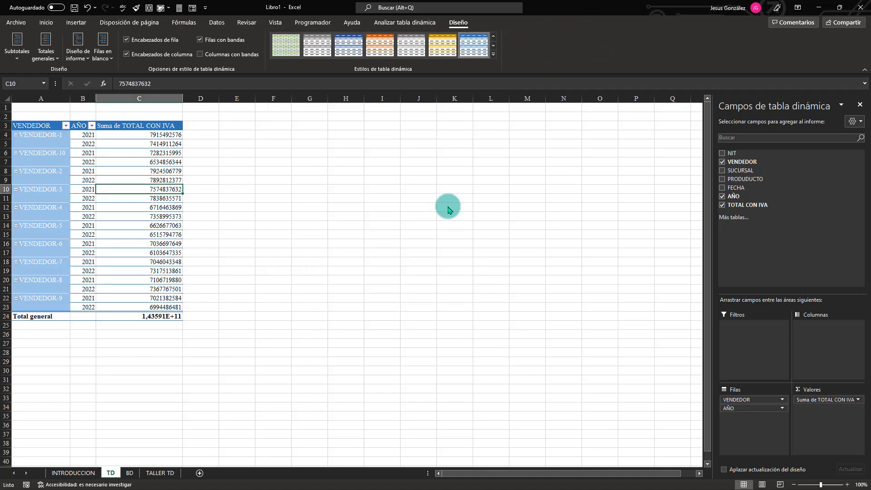
key("Down")
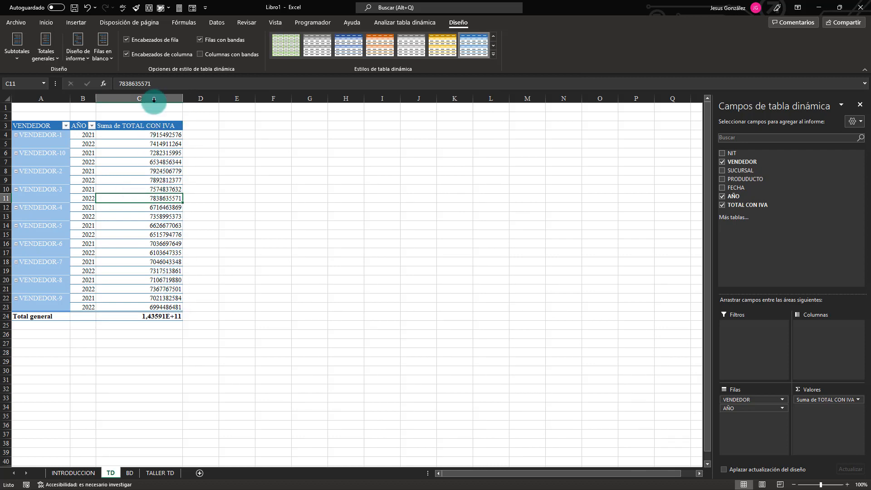
Format the pivot table's Suma de TOTAL CON IVA values as Moneda with 0 decimals, the $ symbol and red negatives with a minus sign.
left_click(141, 180)
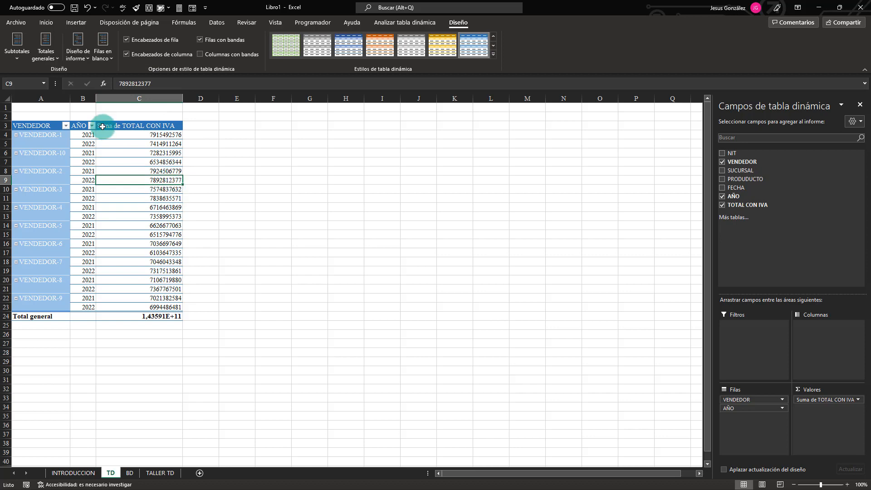
right_click(135, 181)
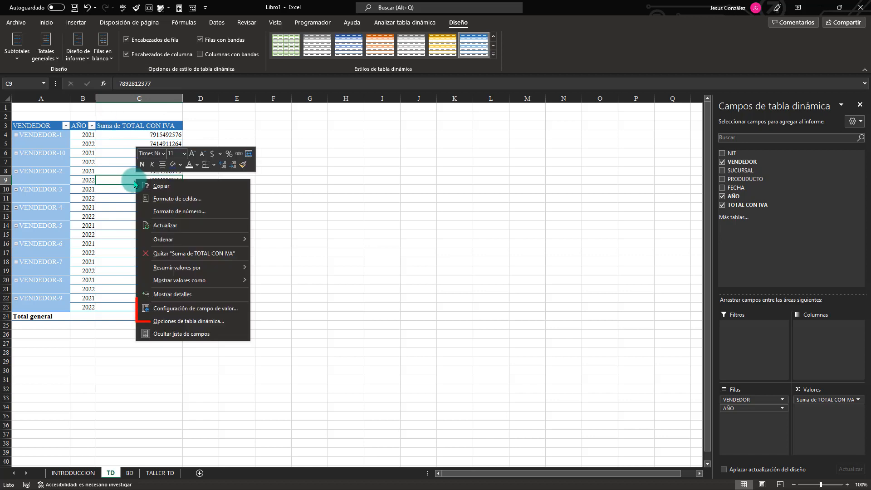
left_click(200, 314)
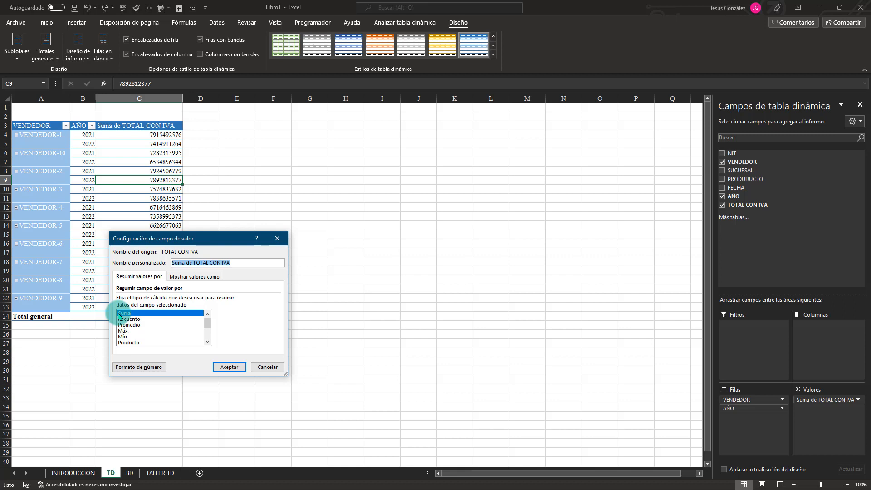
left_click(131, 370)
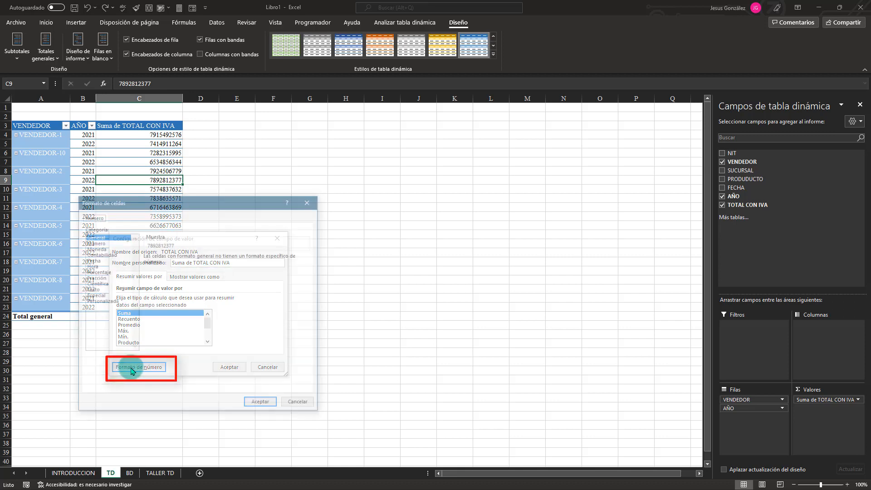
left_click(95, 248)
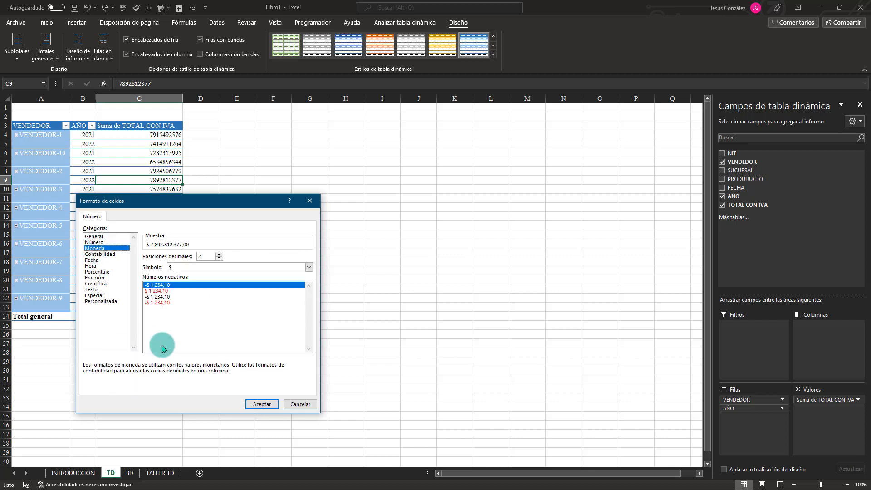
left_click(161, 303)
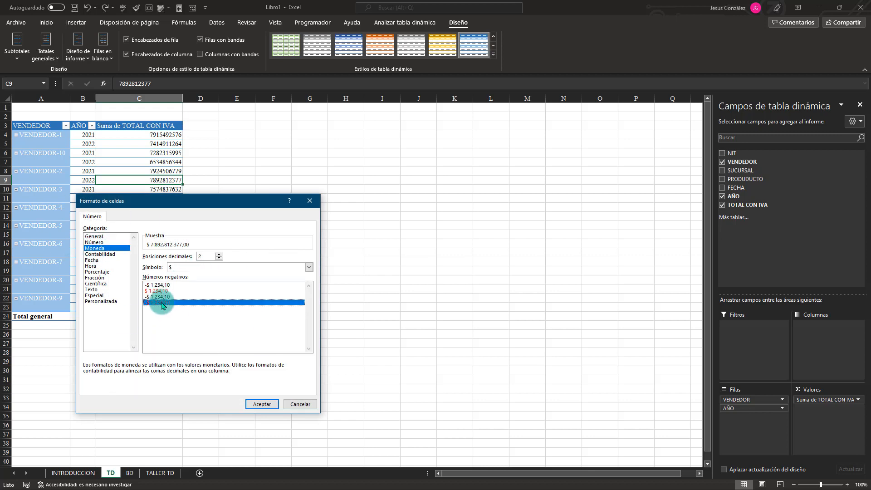
double_click(219, 259)
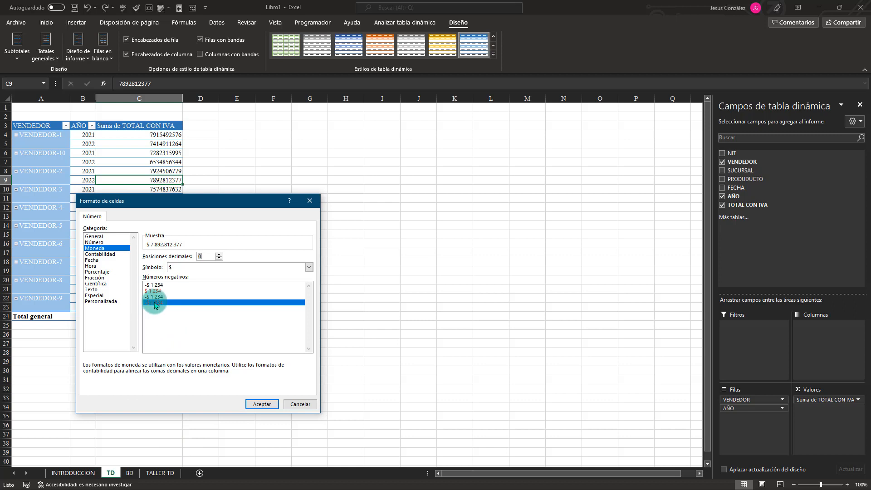
left_click(259, 404)
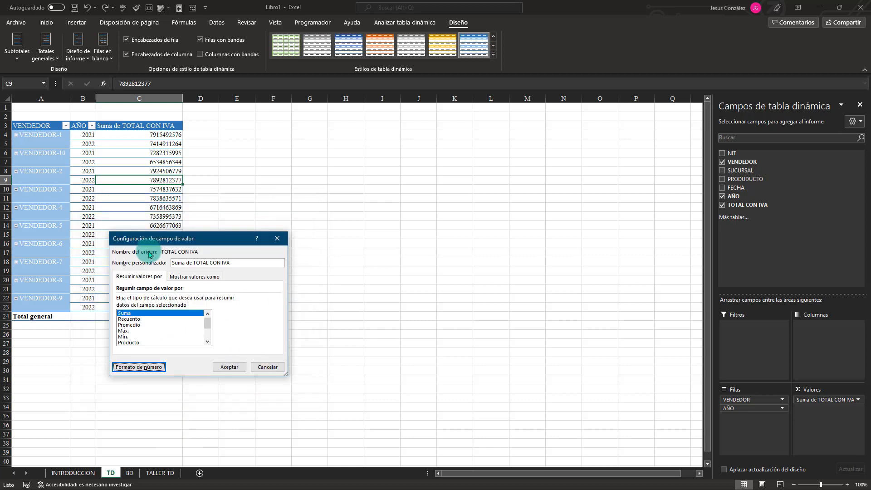
left_click(229, 366)
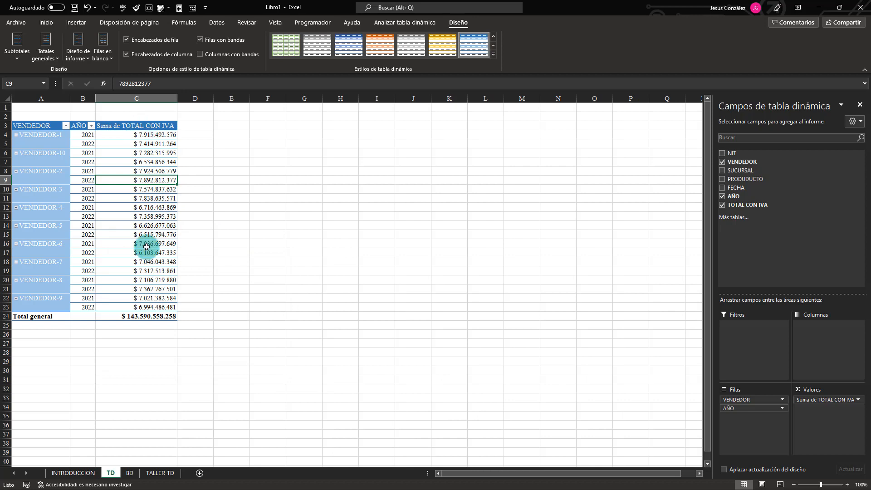
Turn off automatic column width adjustment on update in the vendor pivot table's options.
mouse_move(146, 183)
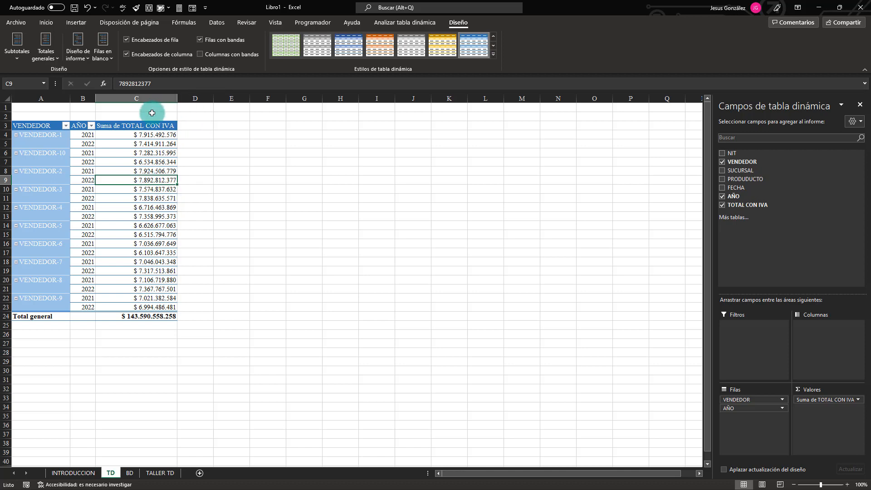
mouse_move(136, 259)
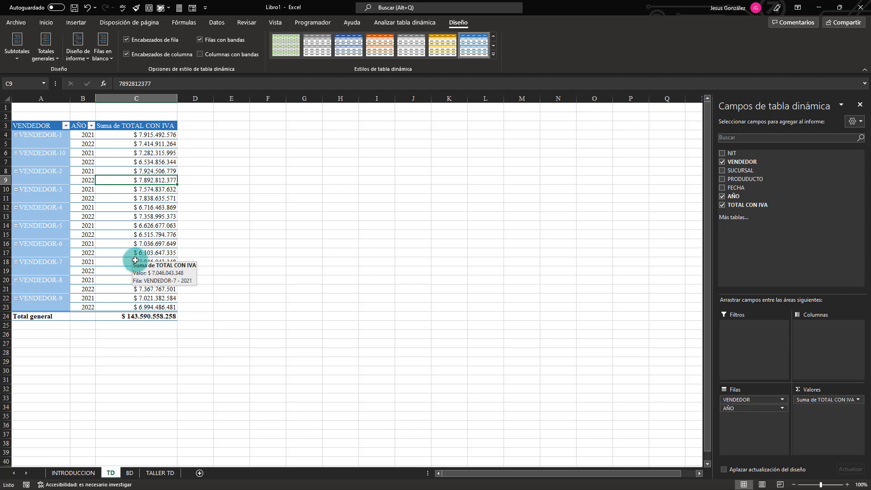
right_click(116, 206)
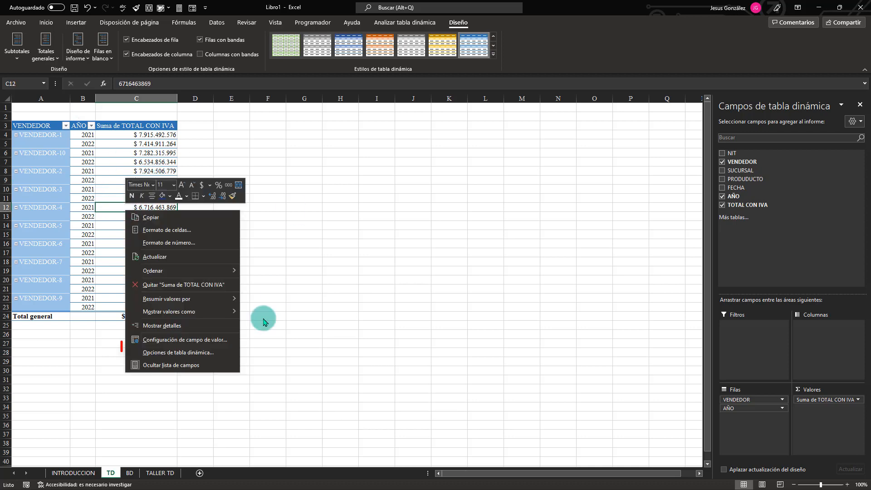
left_click(190, 352)
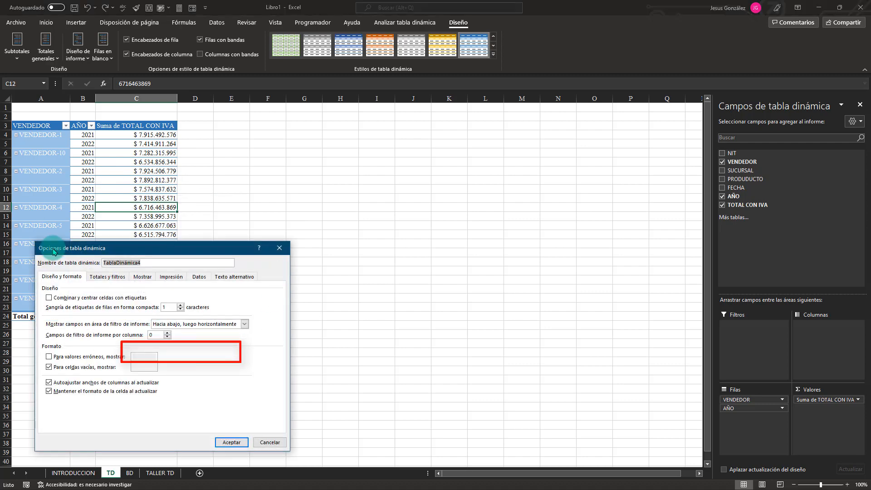
left_click_drag(108, 251, 257, 121)
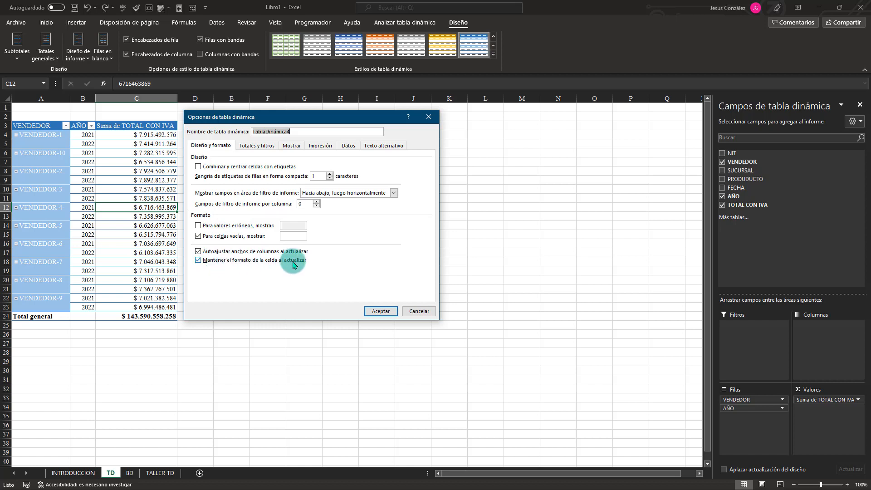
left_click(198, 251)
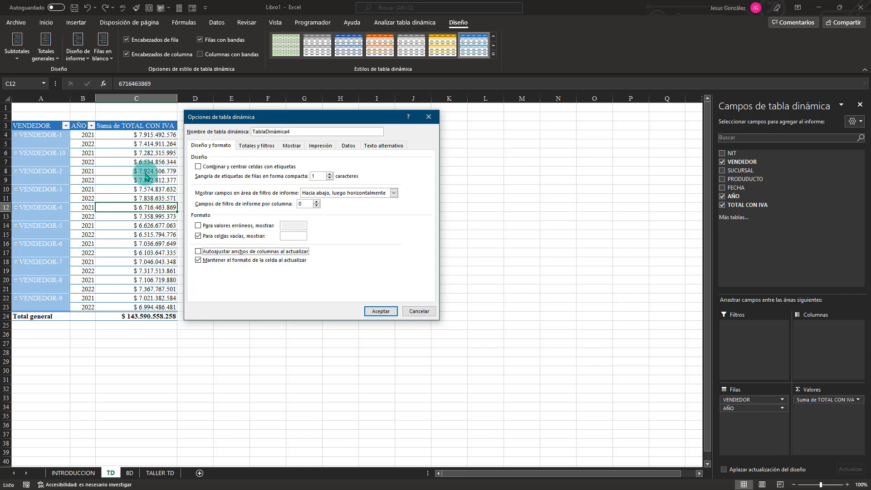
left_click(379, 311)
Rename the pivot table's value header in C3 to TOTAL CON IVA, keeping a leading space before the text.
left_click(120, 127)
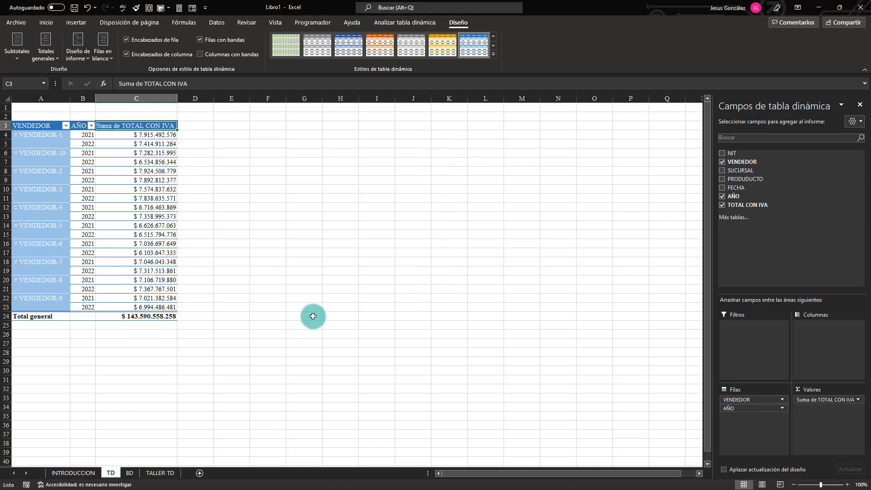
key("F2")
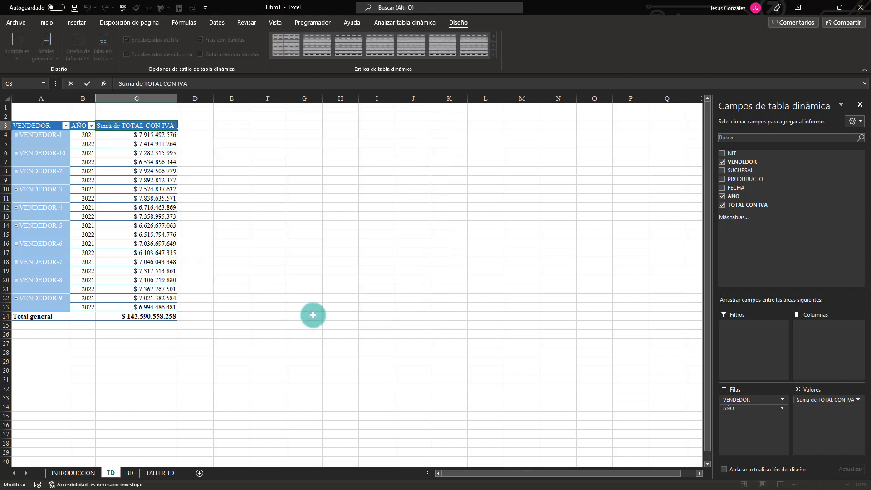
key("Delete")
key("Delete")
key("Delete")
key("Delete")
key("Delete")
key("Delete")
key("Delete")
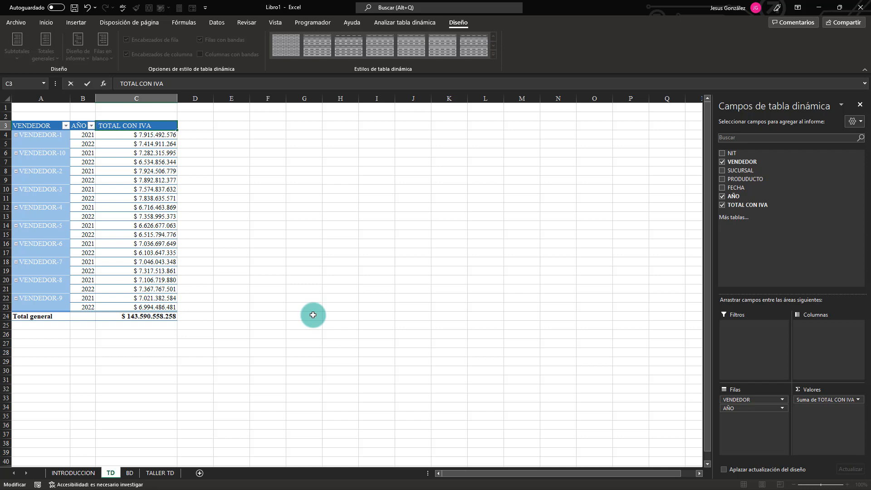
key("Return")
key("Up")
key("Left")
key("Left")
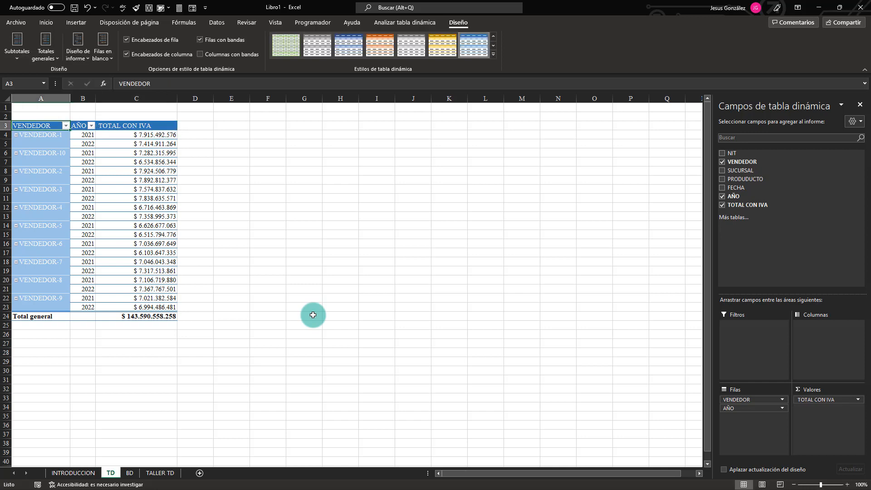
key("Right")
key("Down")
key("Down")
key("Down")
key("Down")
key("Down")
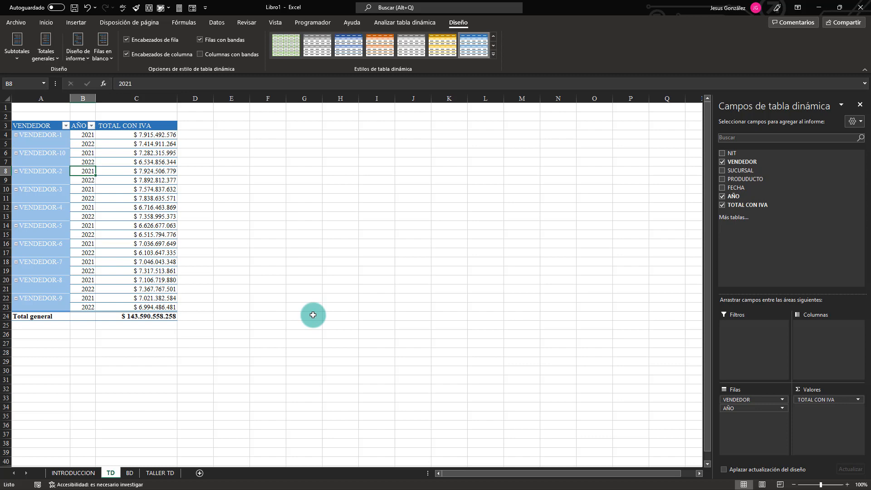
Read exercise 2's calculated field instructions on TALLER TD and examine the TOTAL CON IVA column on TD and the source table on BD.
left_click(161, 473)
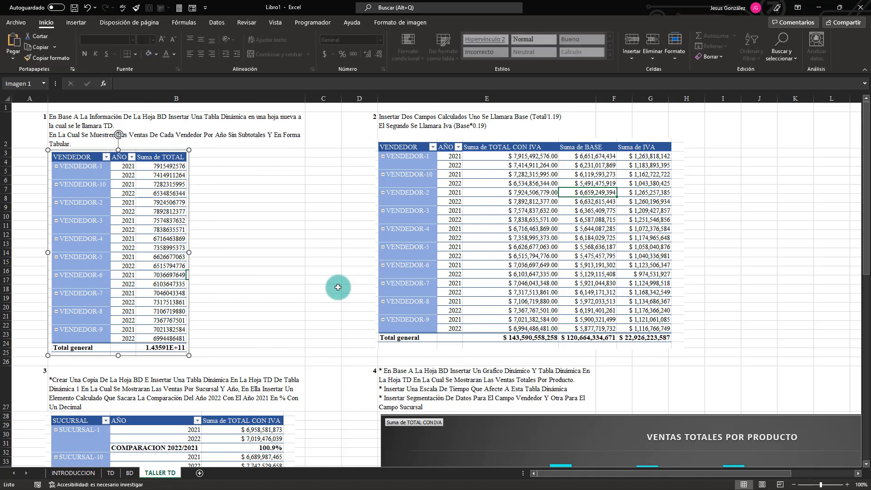
left_click(437, 124)
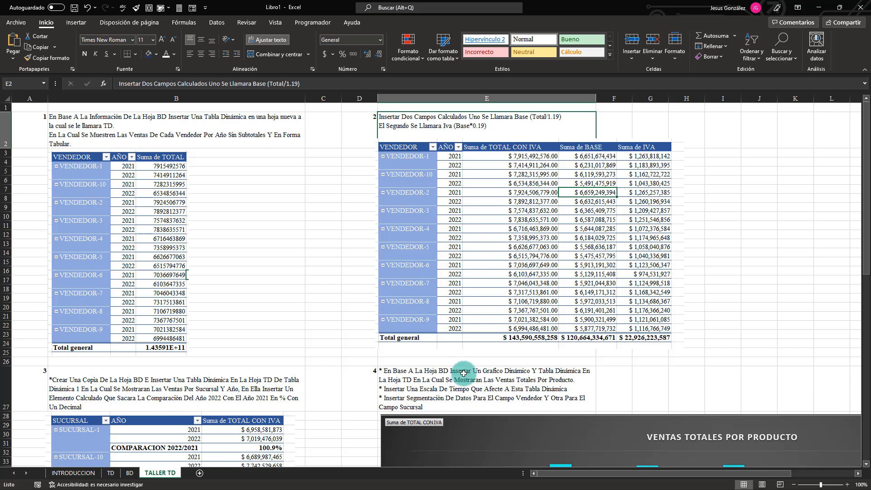
left_click(114, 474)
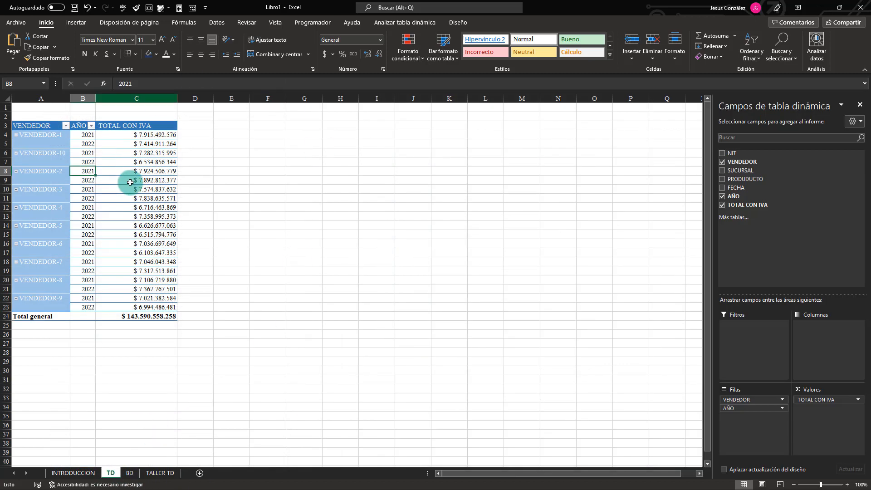
left_click(131, 196)
mouse_move(122, 265)
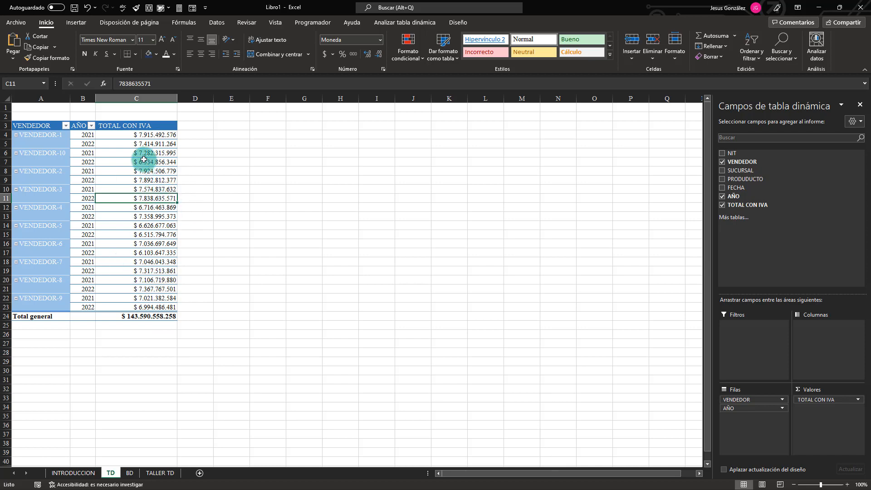
left_click_drag(144, 144, 154, 243)
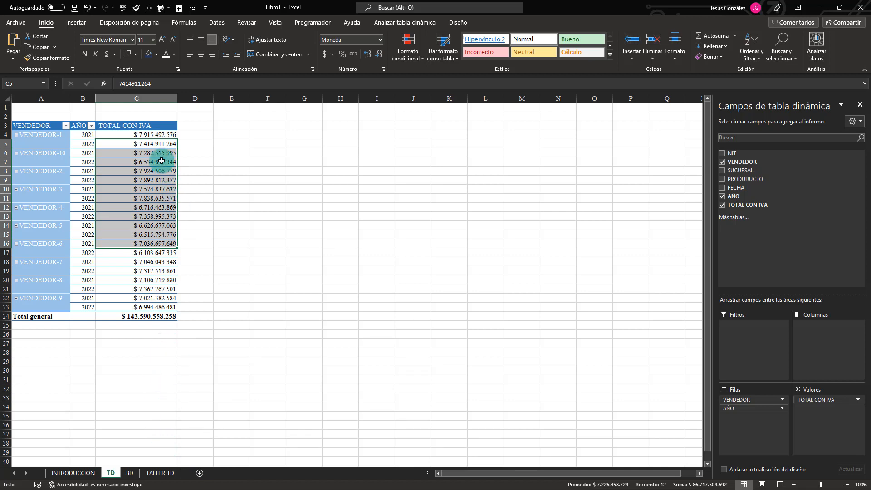
left_click(136, 97)
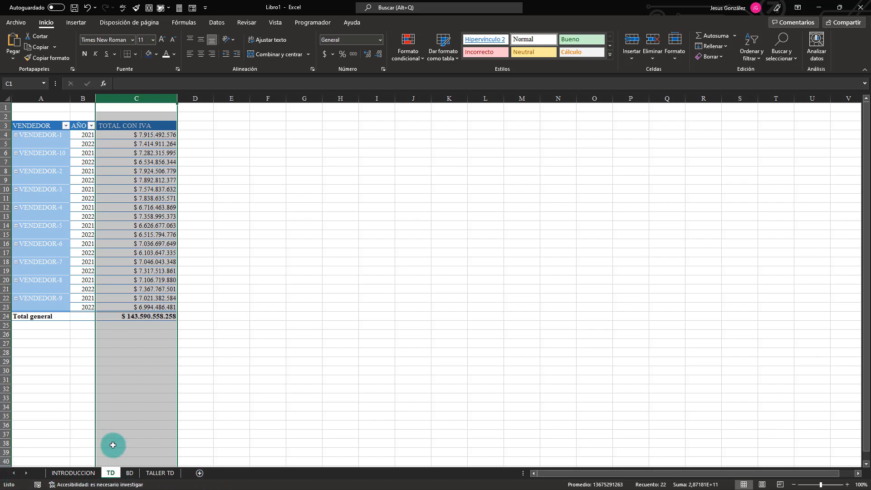
left_click(131, 473)
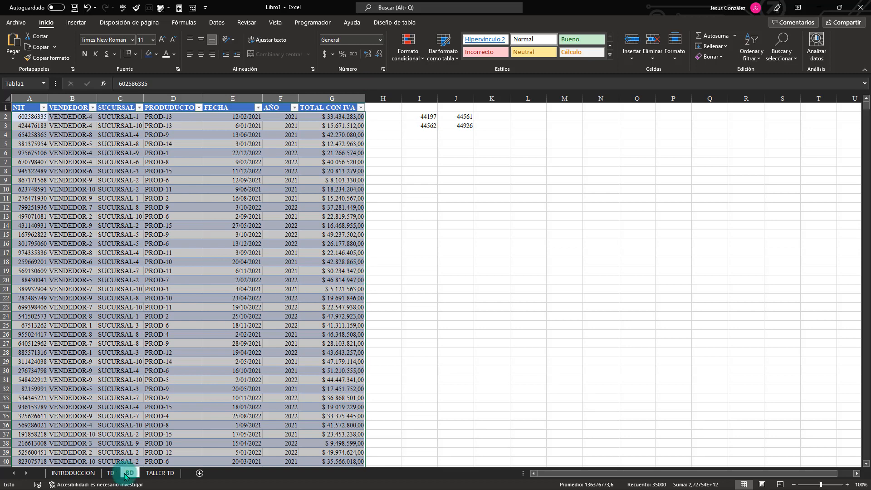
left_click(111, 472)
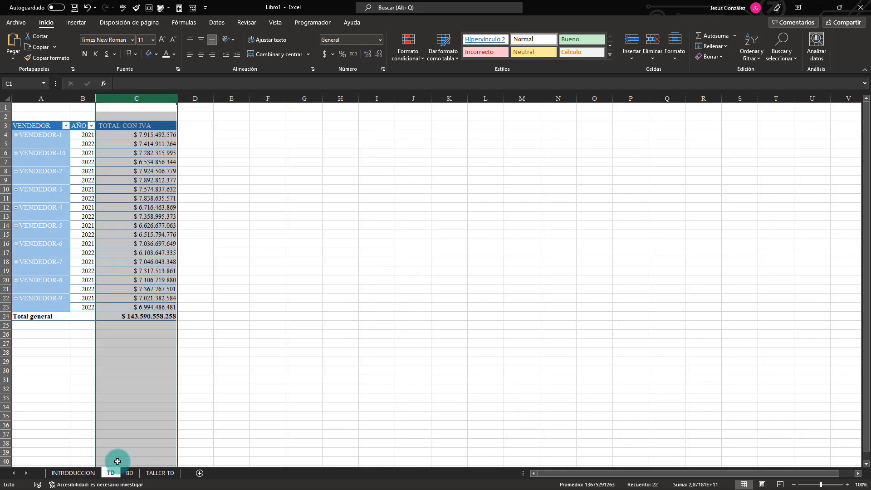
Add a calculated field named BASE to the vendor pivot table with the formula = 'TOTAL CON IVA'/1,19.
left_click(136, 207)
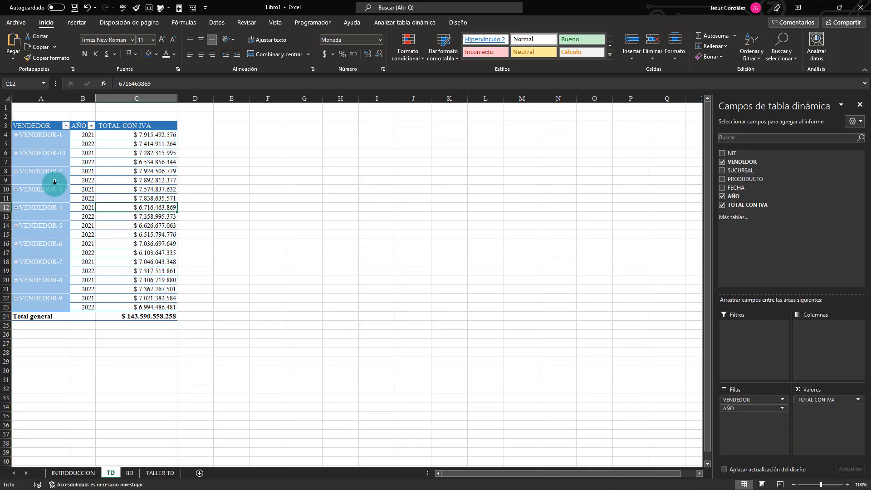
left_click(405, 22)
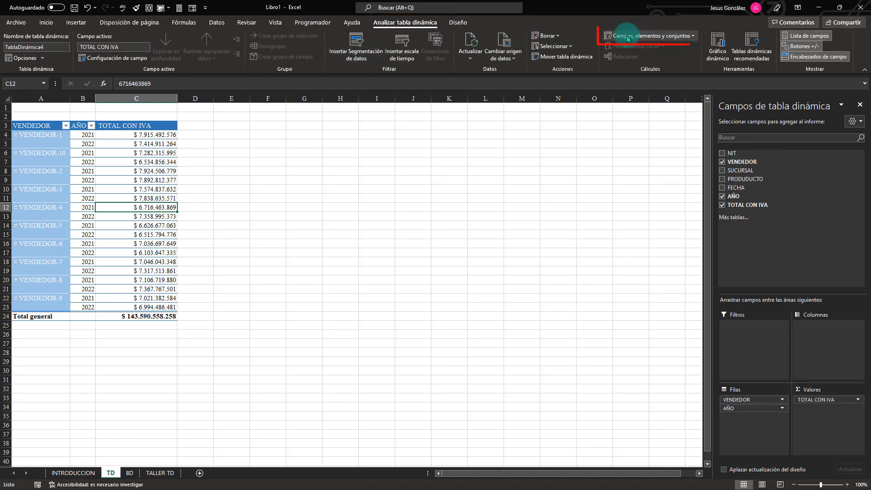
left_click(664, 36)
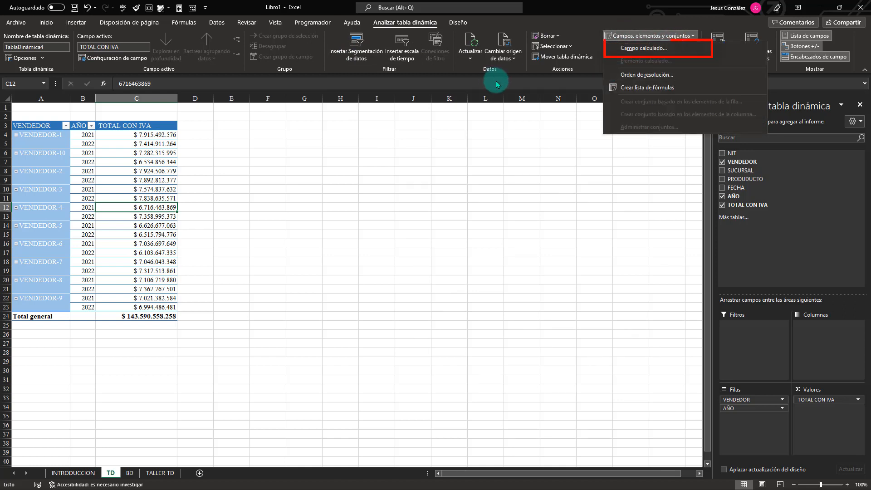
left_click(633, 49)
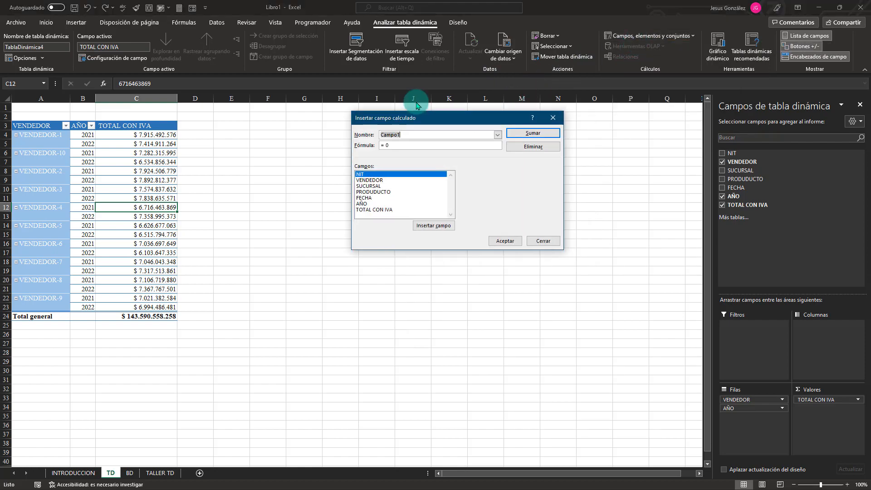
left_click_drag(417, 117, 250, 130)
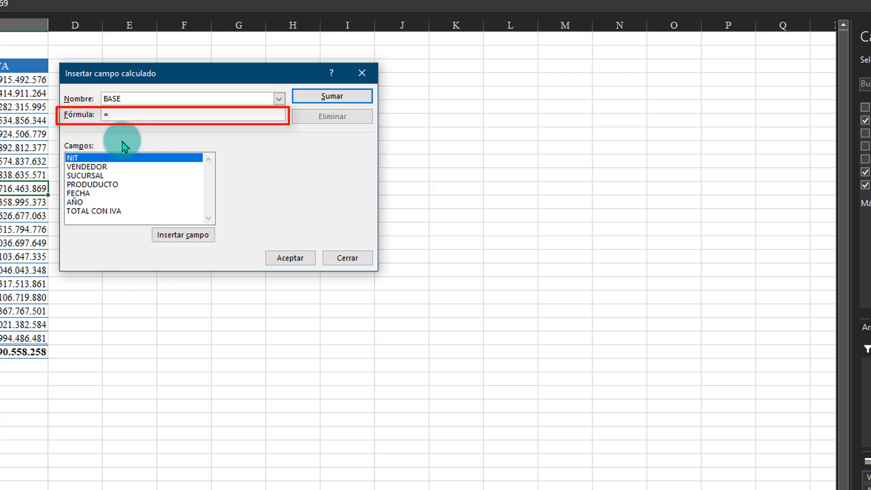
double_click(91, 212)
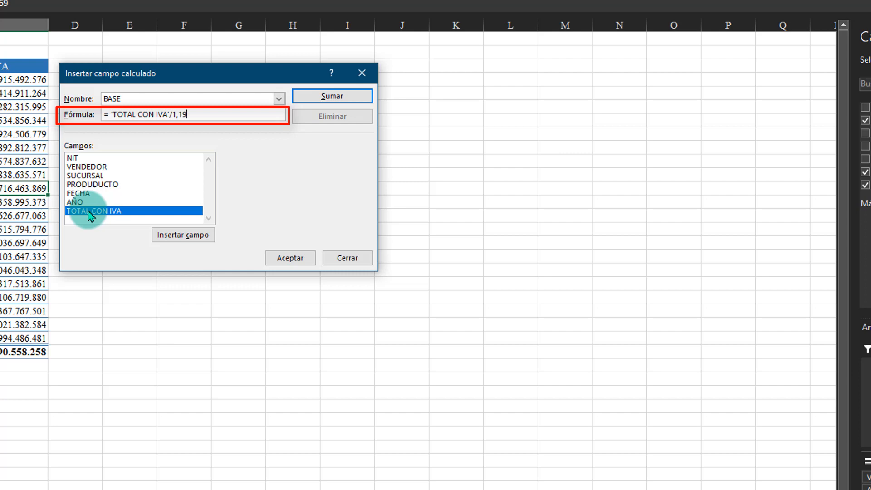
left_click(333, 97)
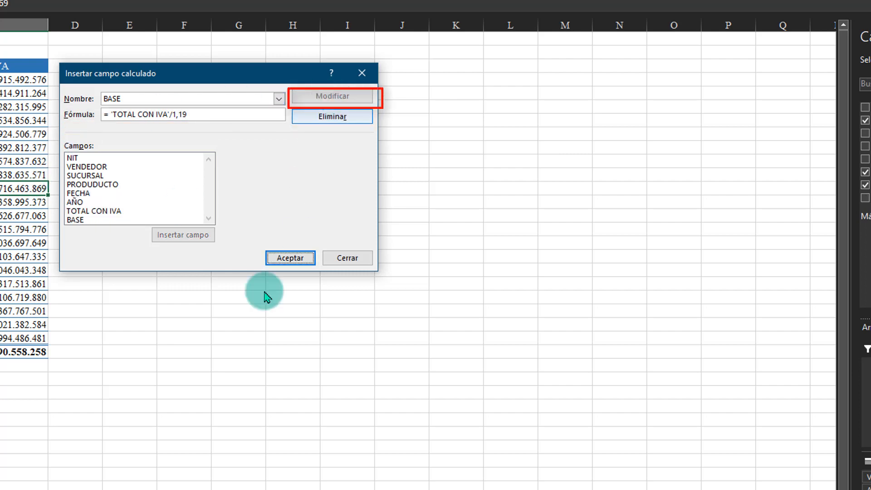
Autofit column D and rename its pivot table header in D3 to BASE, keeping a leading space before the text.
left_click(290, 258)
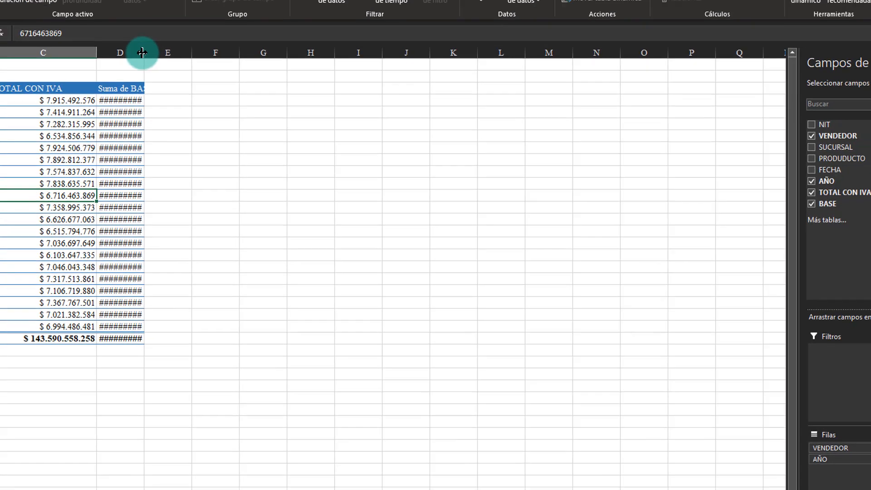
double_click(103, 25)
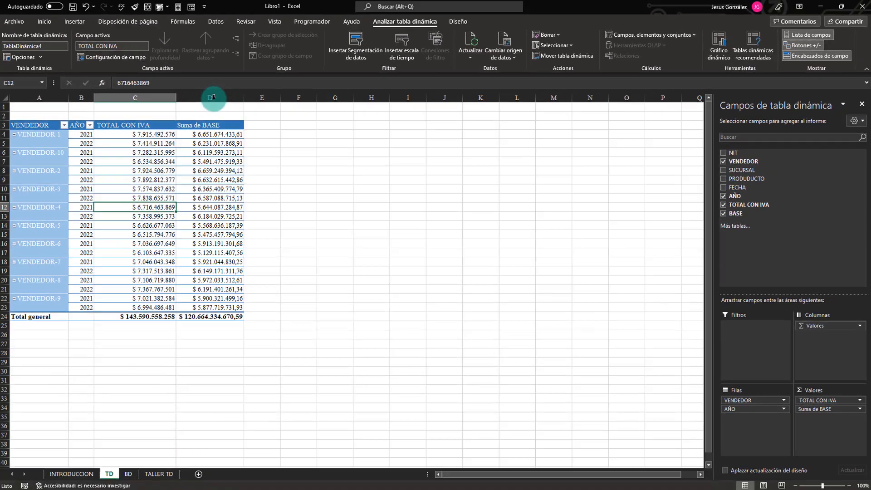
left_click(200, 127)
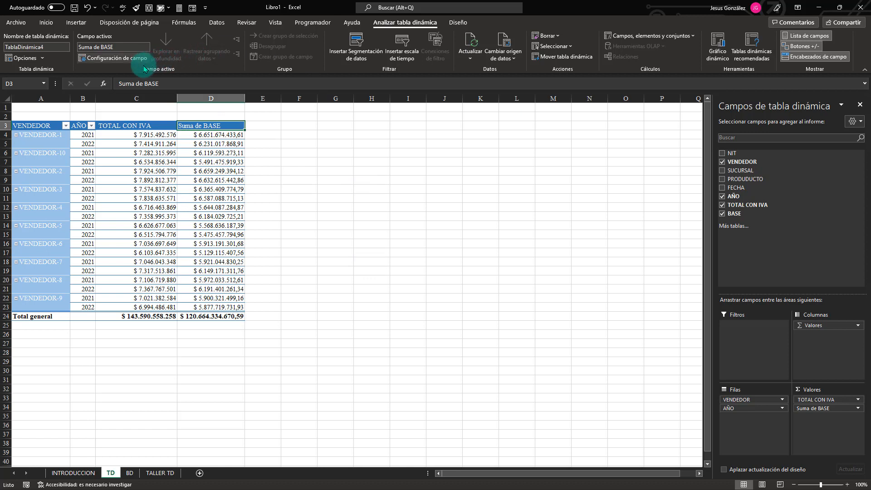
left_click(136, 83)
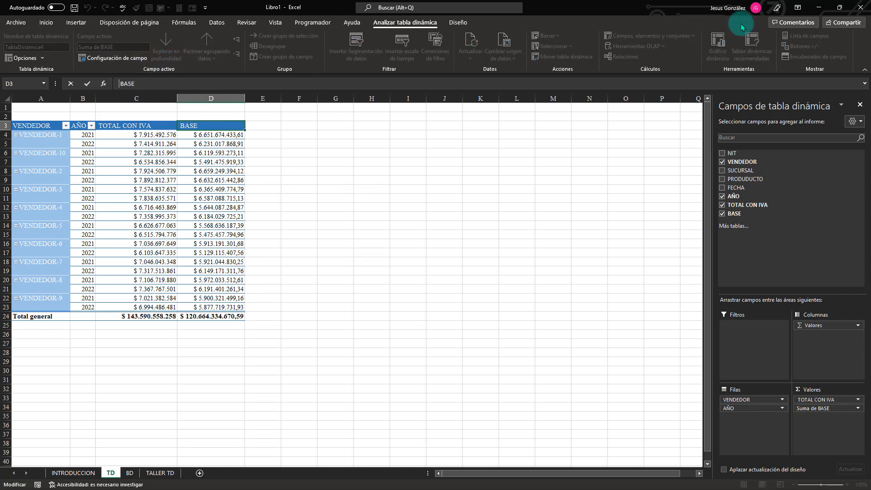
key("Return")
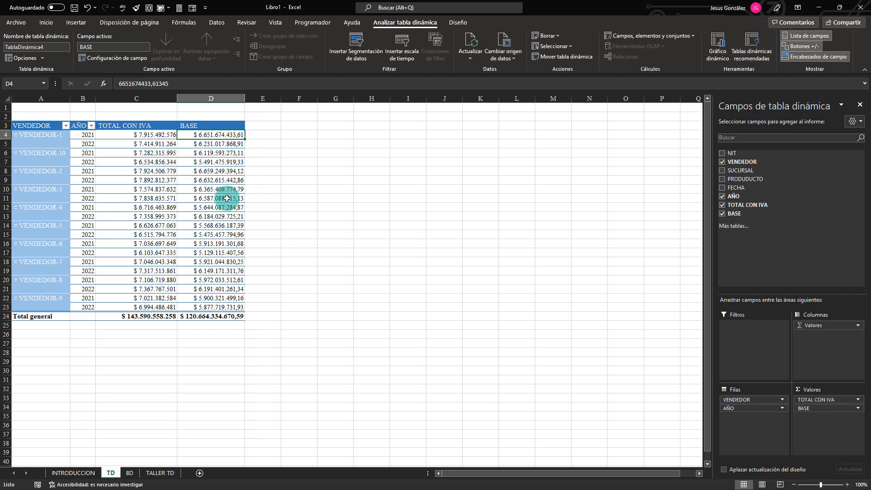
Add a calculated field named IVA to the vendor pivot table with the formula = BASE*0,19.
left_click(220, 189)
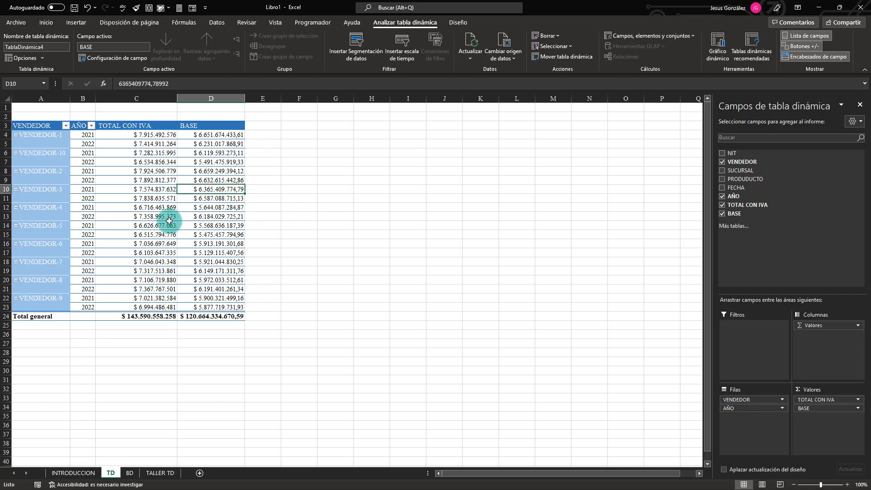
mouse_move(161, 225)
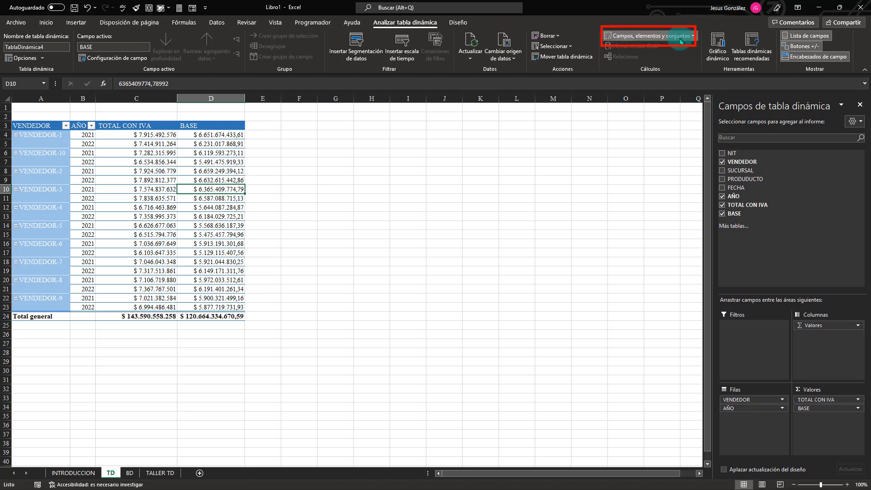
left_click(631, 36)
left_click(644, 50)
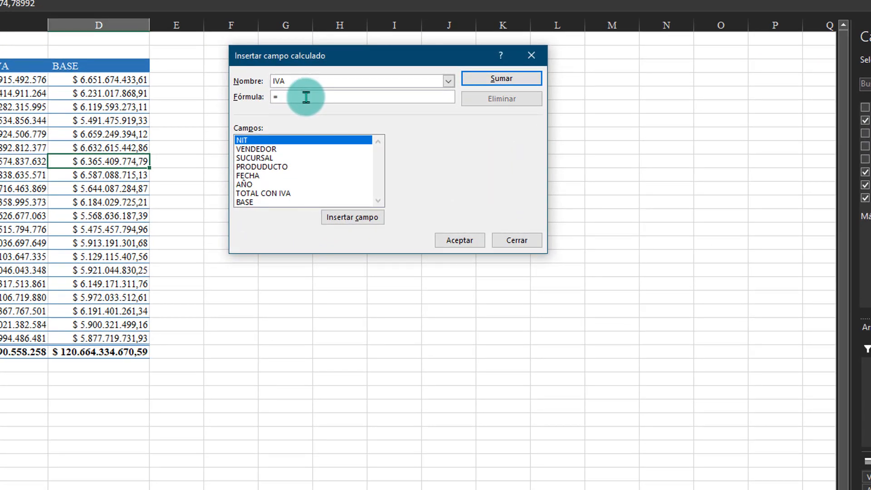
left_click(245, 202)
left_click(350, 218)
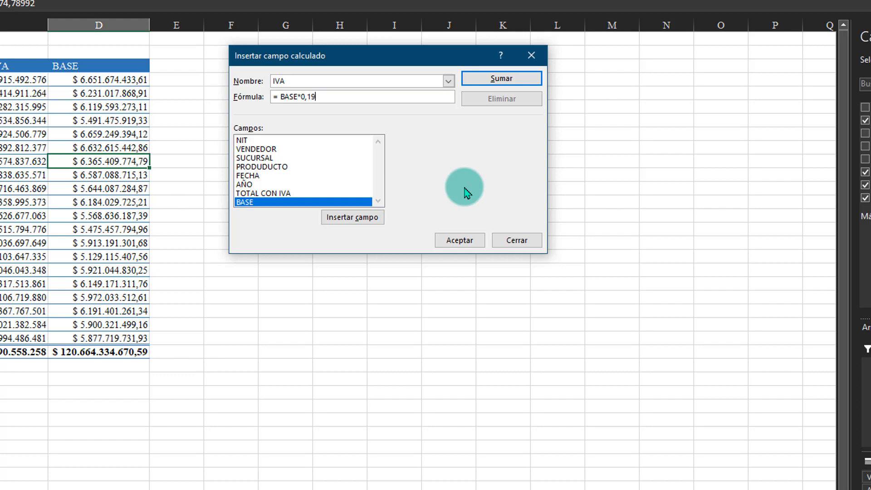
left_click(499, 79)
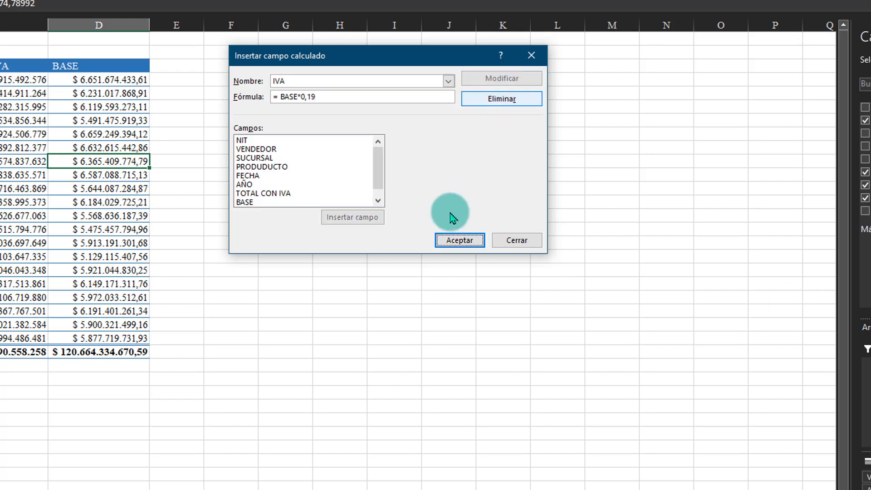
left_click(460, 240)
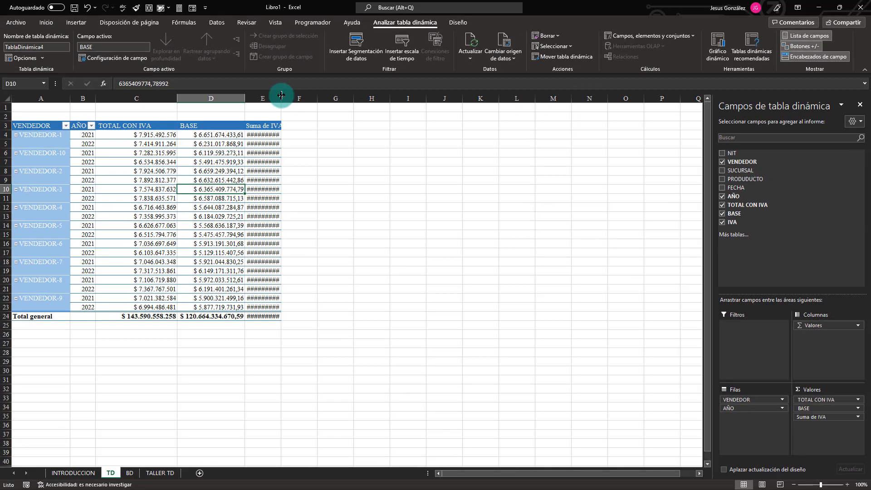
Autofit column E and rename its pivot table header in E3 to IVA, keeping a leading space before the text.
double_click(282, 95)
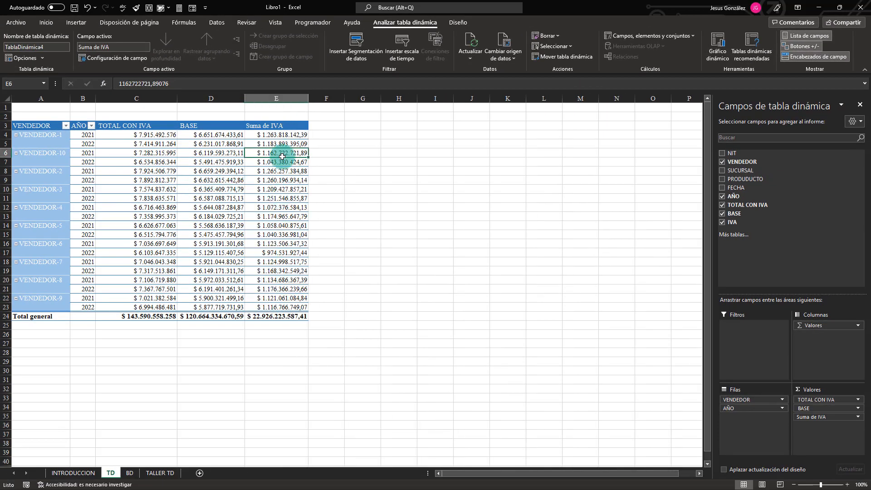
left_click(285, 252)
left_click(277, 126)
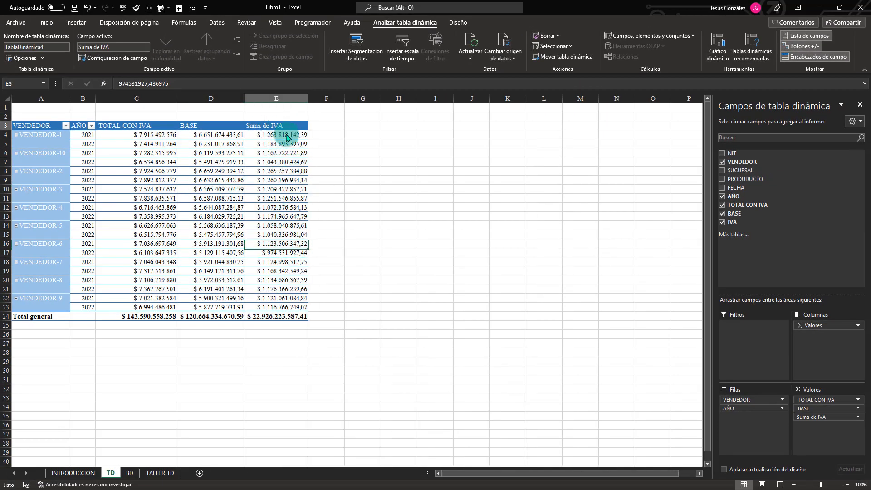
key("F2")
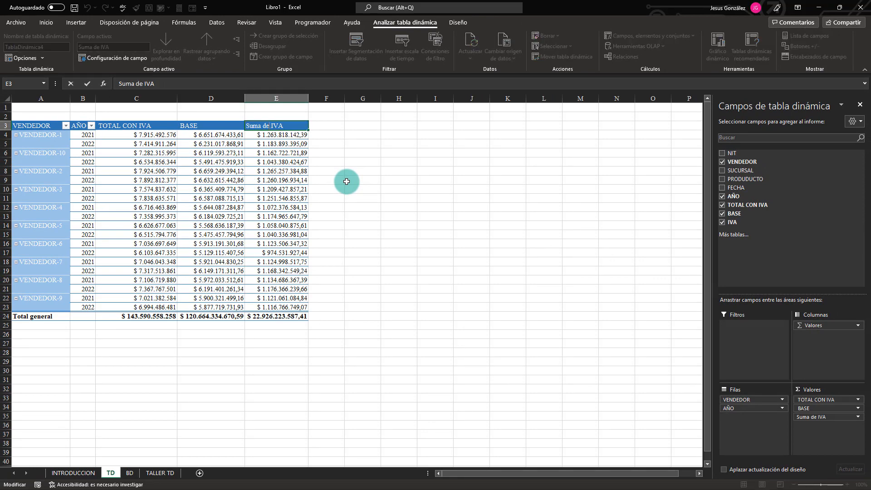
key("Return")
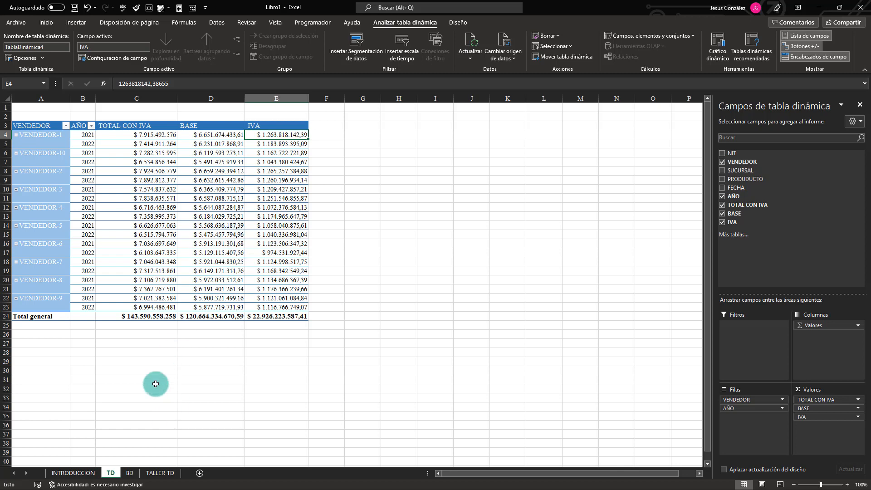
Read exercise 3's instructions on TALLER TD and examine its sample pivot table comparing branch sales by year.
left_click(160, 473)
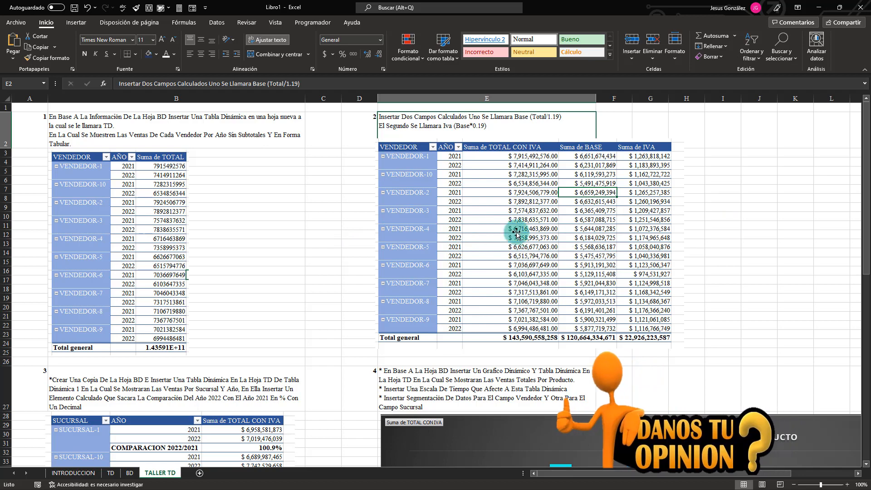
scroll(173, 297, "down", 4)
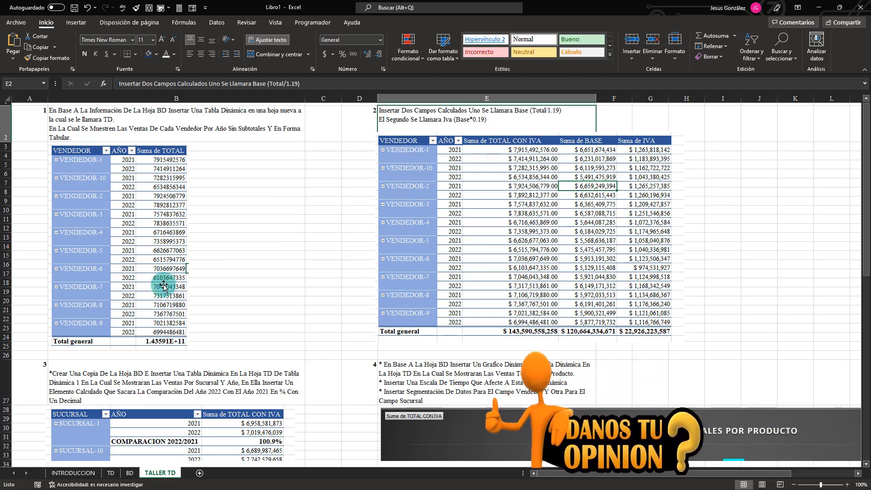
scroll(164, 285, "down", 4)
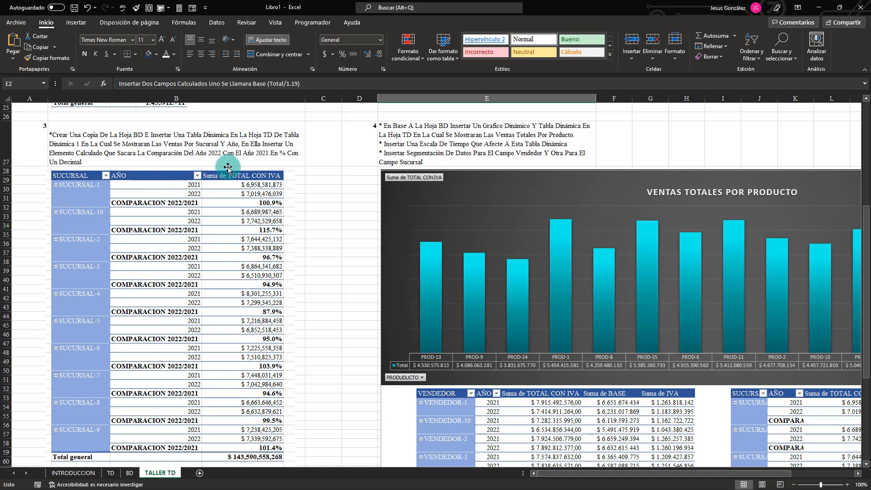
scroll(194, 252, "down", 3)
scroll(272, 259, "up", 2)
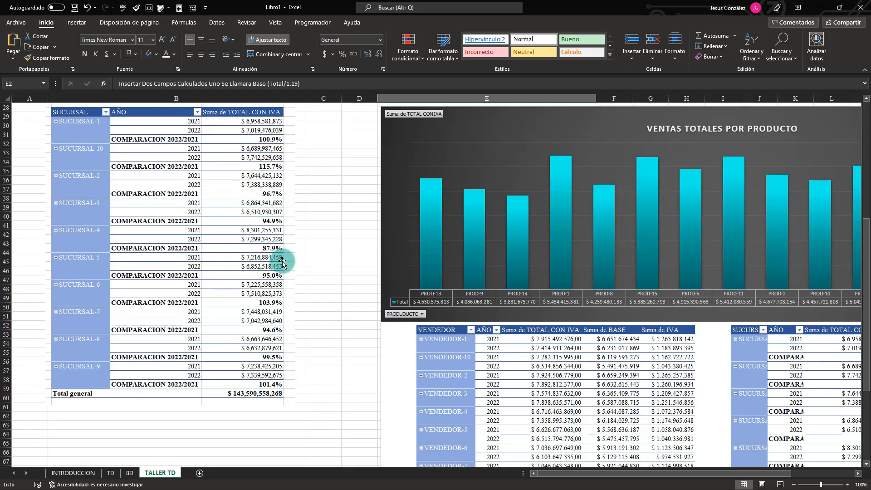
left_click(256, 220)
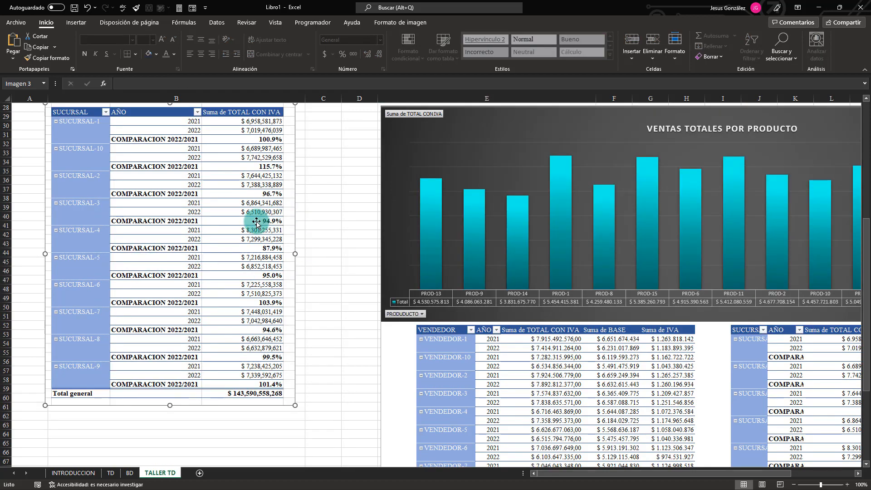
scroll(220, 254, "up", 6)
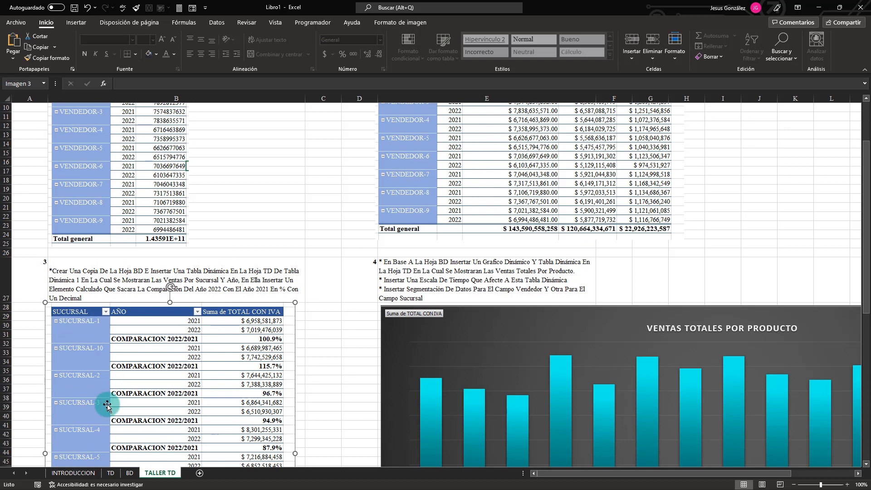
Create a copy of the BD sheet within Libro1, placed before the original BD sheet.
left_click(130, 472)
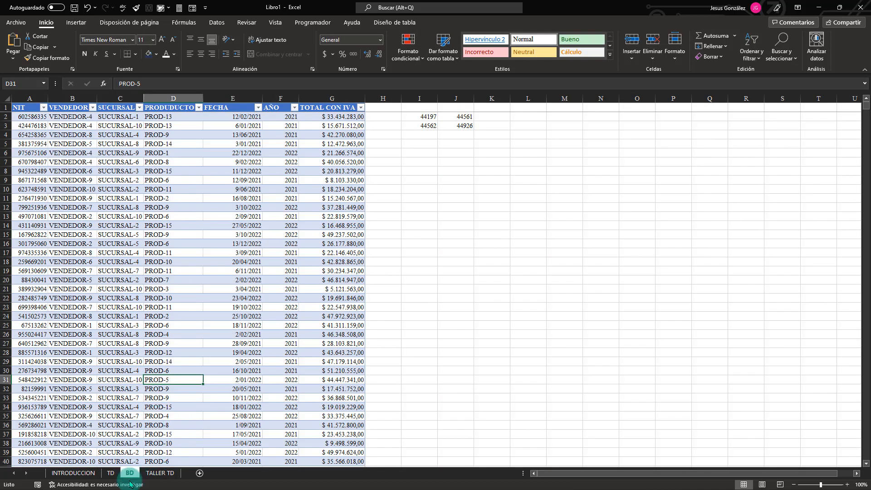
right_click(129, 474)
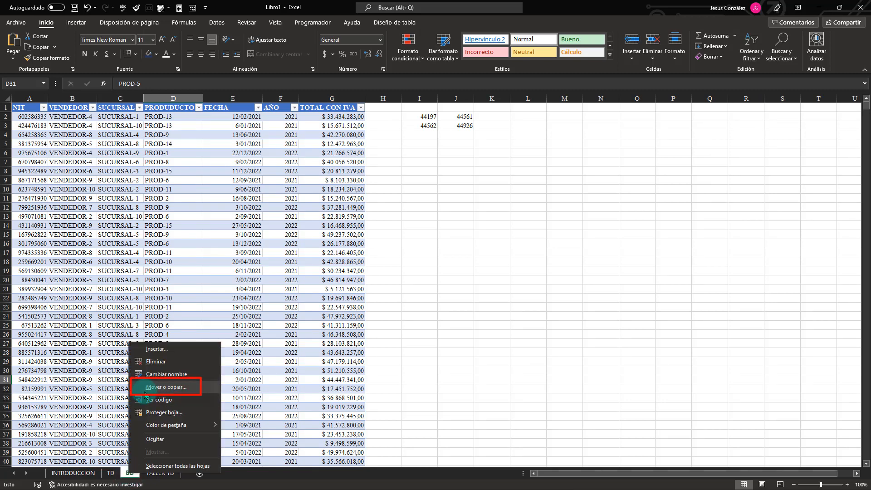
left_click(157, 387)
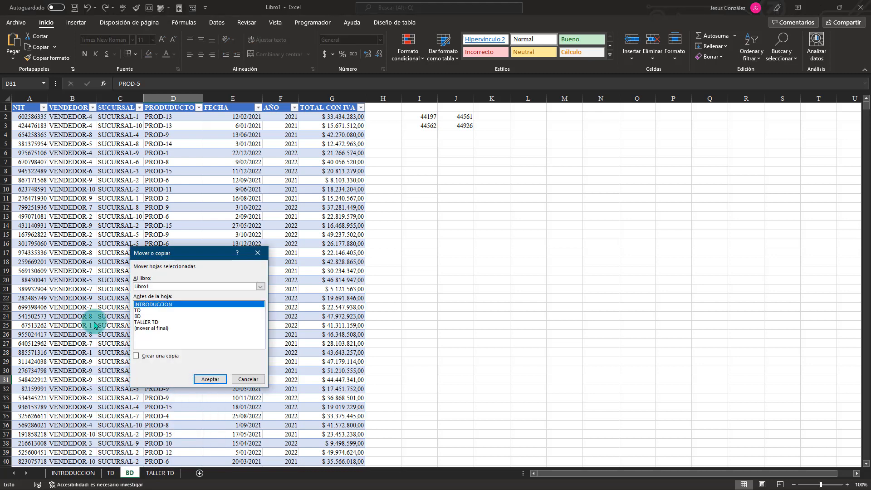
left_click(137, 356)
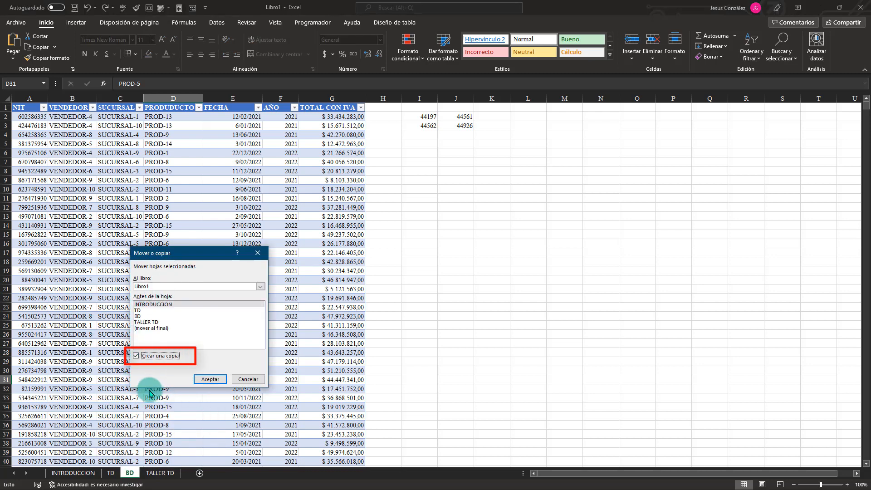
left_click(138, 317)
left_click(210, 378)
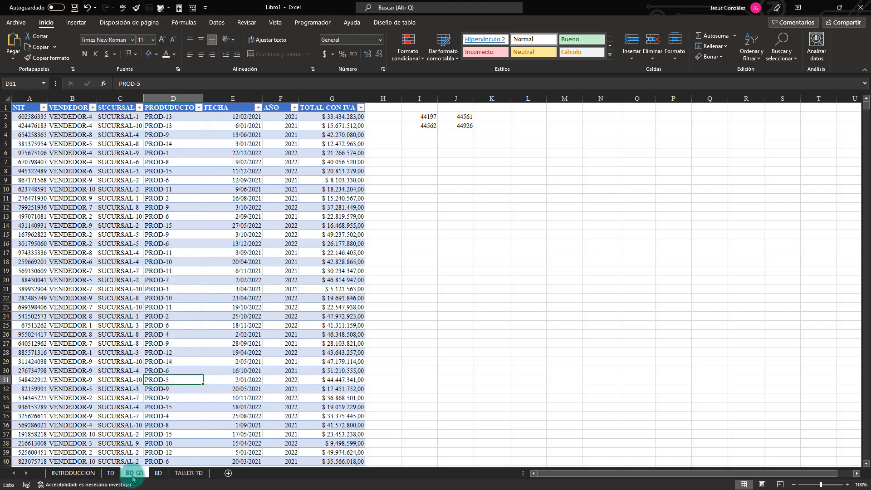
Insert a pivot table from the full data table on BD (2), placed in cell G3 of the existing TD sheet.
left_click(184, 473)
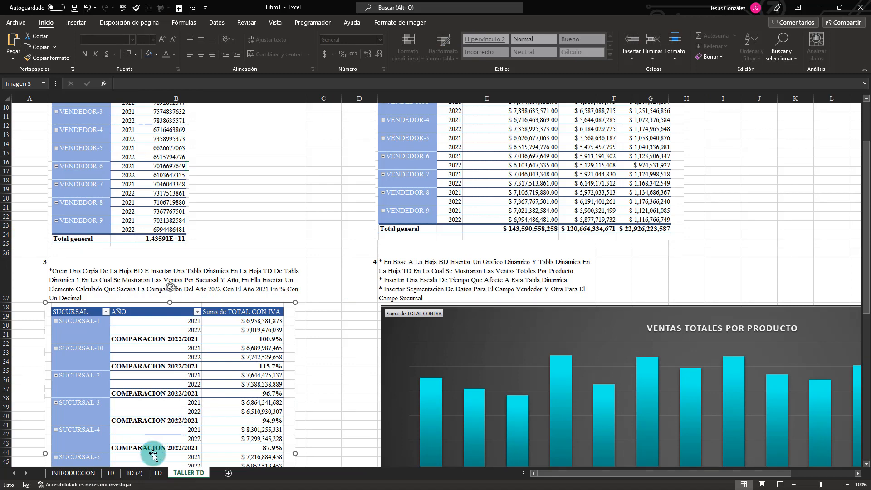
left_click(131, 473)
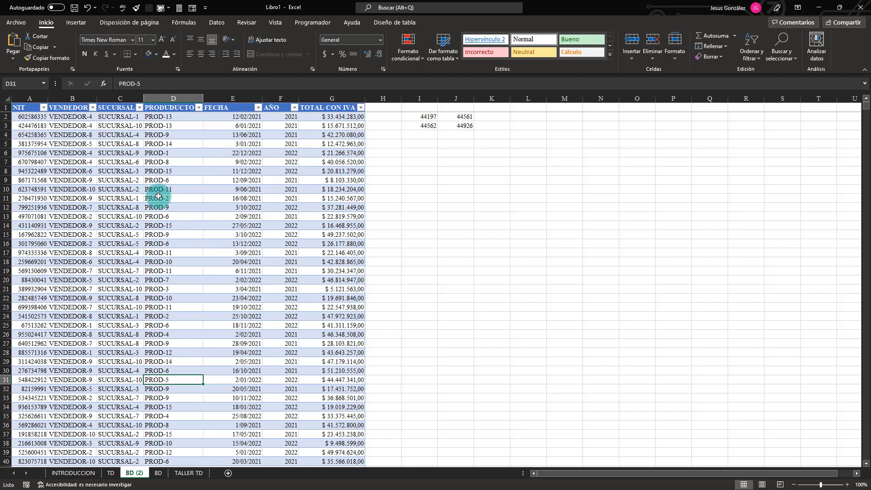
left_click(41, 155)
key("ctrl+e")
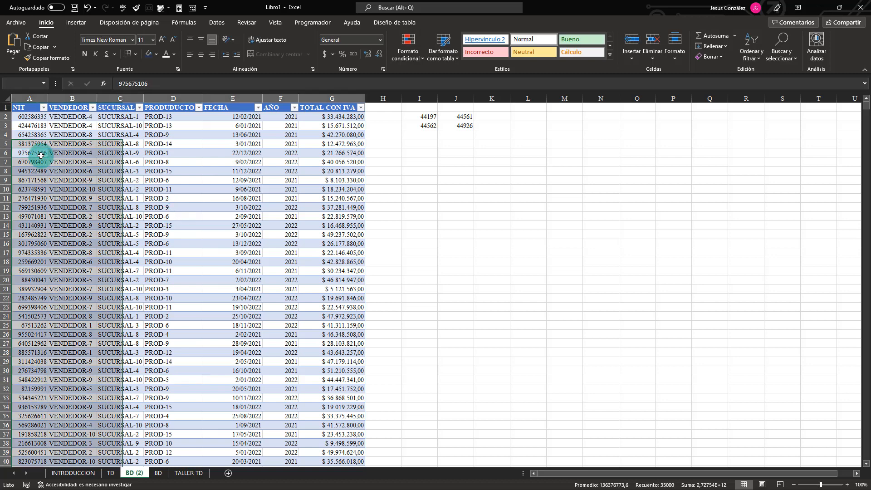
left_click(76, 23)
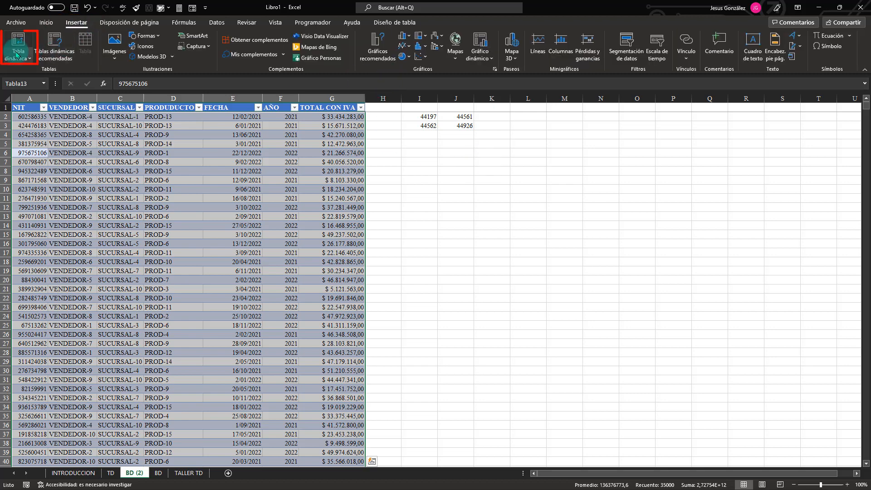
left_click(15, 50)
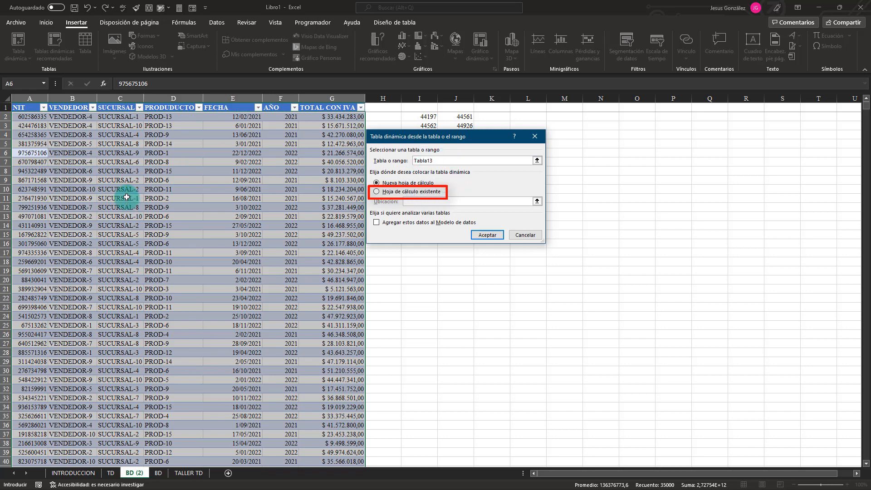
left_click(376, 192)
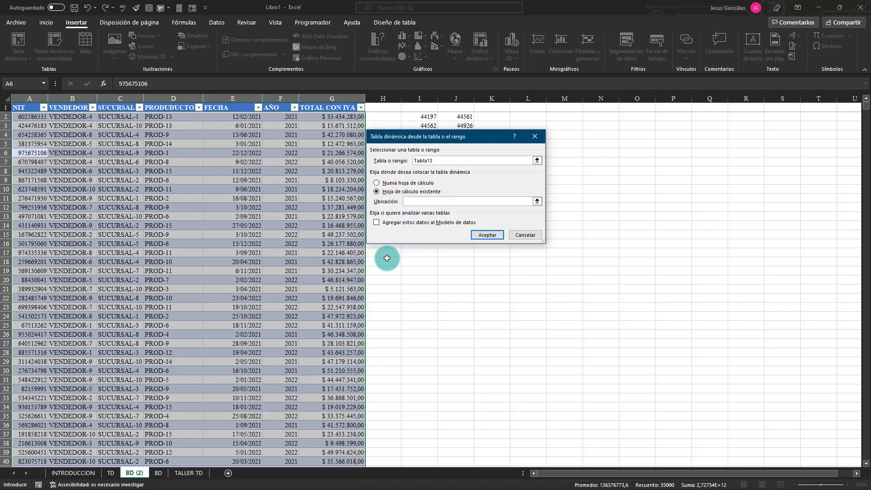
left_click(111, 473)
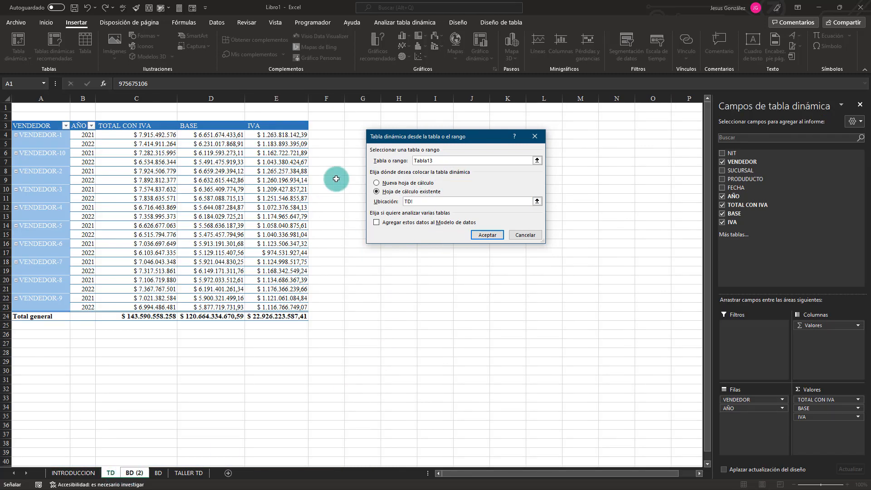
left_click(352, 125)
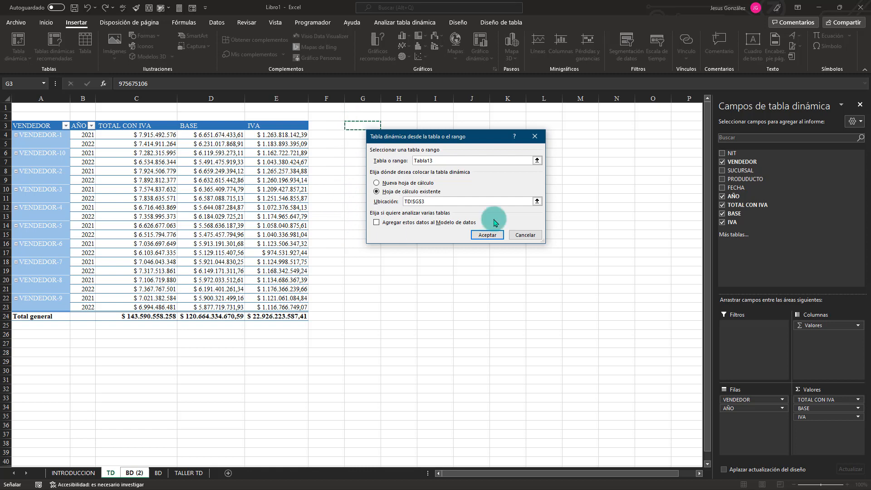
left_click(485, 236)
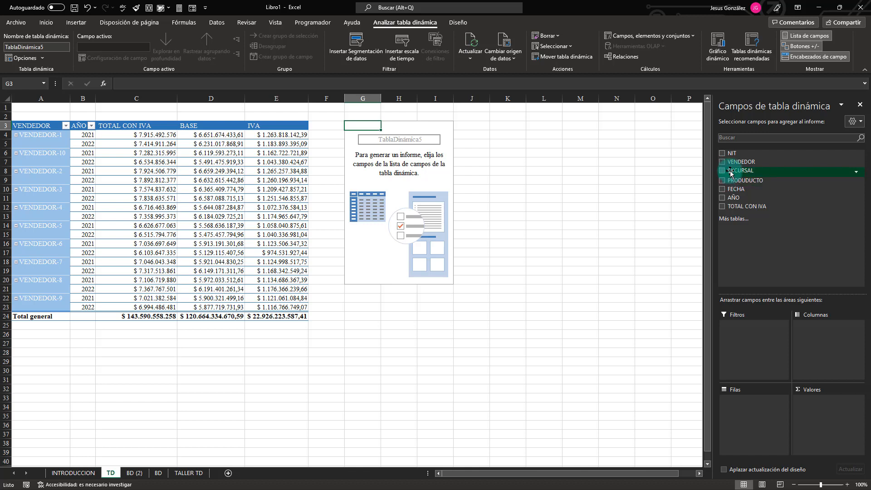
Build the G3 pivot table with SUCURSAL and AÑO as row fields and the sum of TOTAL CON IVA as values.
left_click_drag(731, 174, 749, 416)
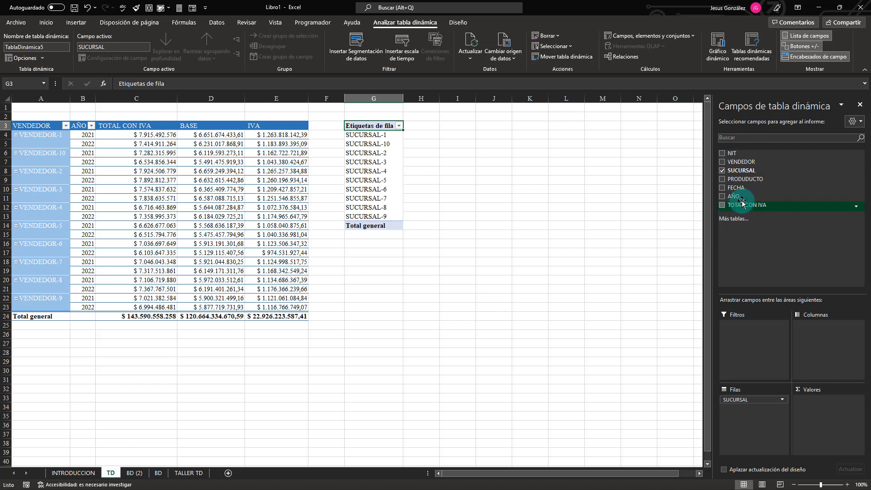
left_click_drag(734, 197, 763, 410)
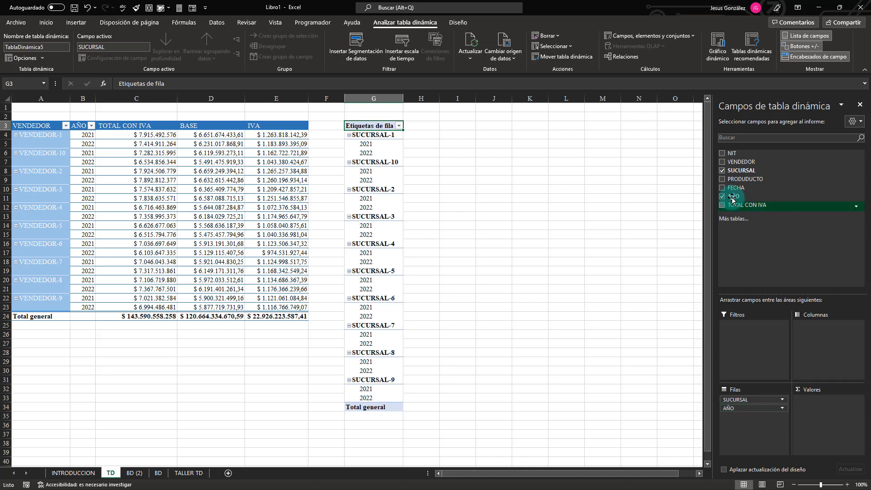
left_click(722, 206)
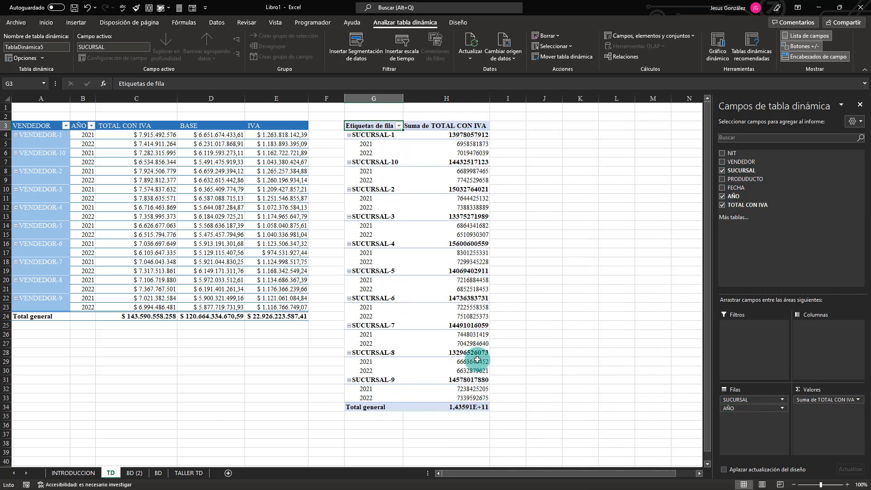
Show the branch pivot table in tabular form without subtotals, following exercise 3's sample on TALLER TD.
mouse_move(436, 308)
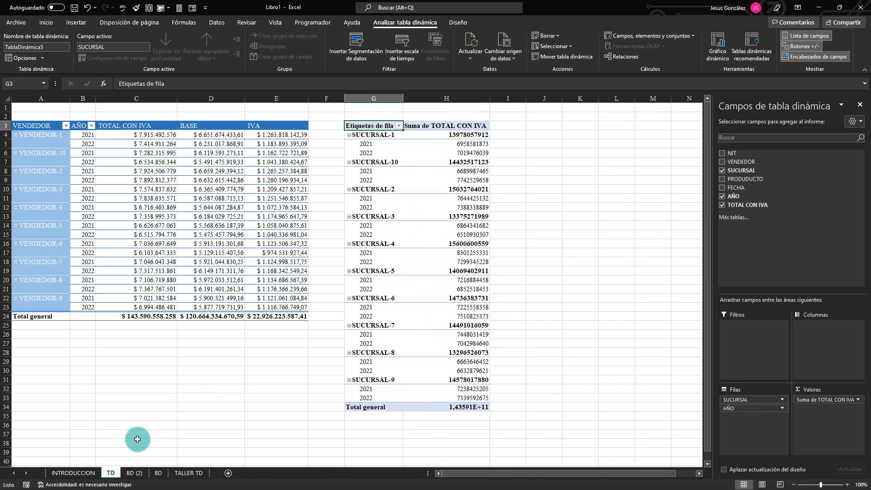
left_click(188, 472)
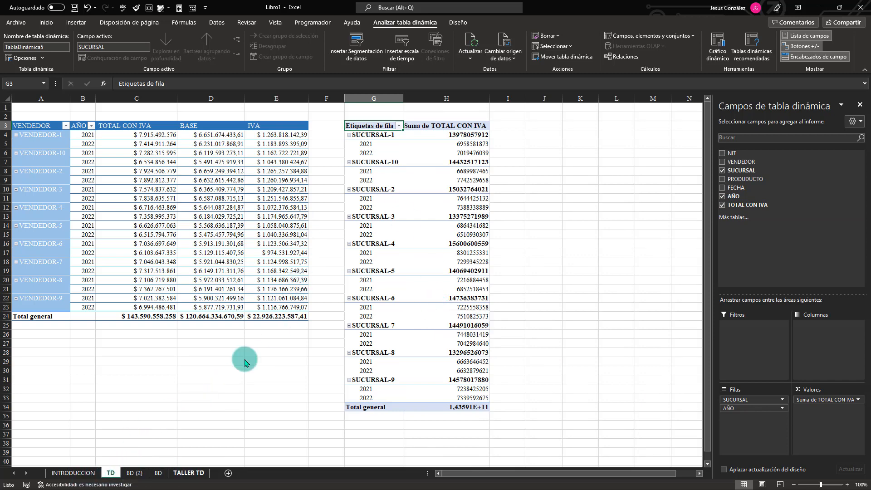
scroll(203, 286, "down", 1)
left_click(203, 287)
scroll(202, 287, "down", 2)
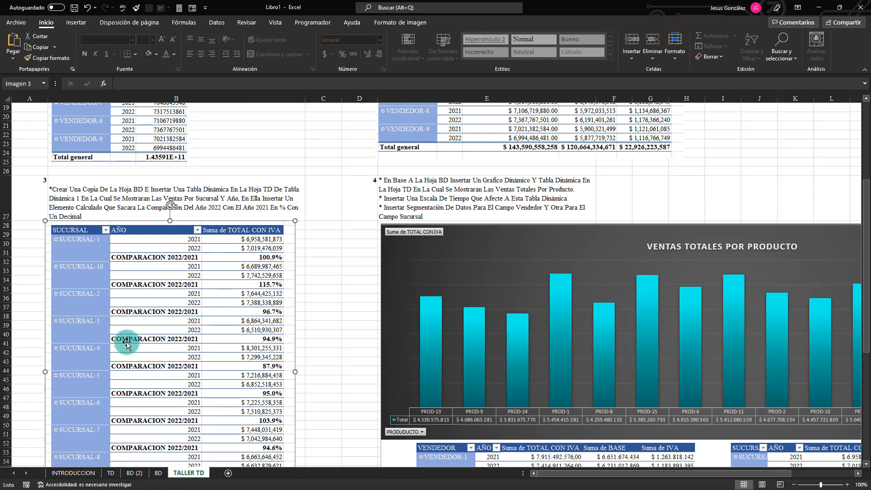
left_click(112, 473)
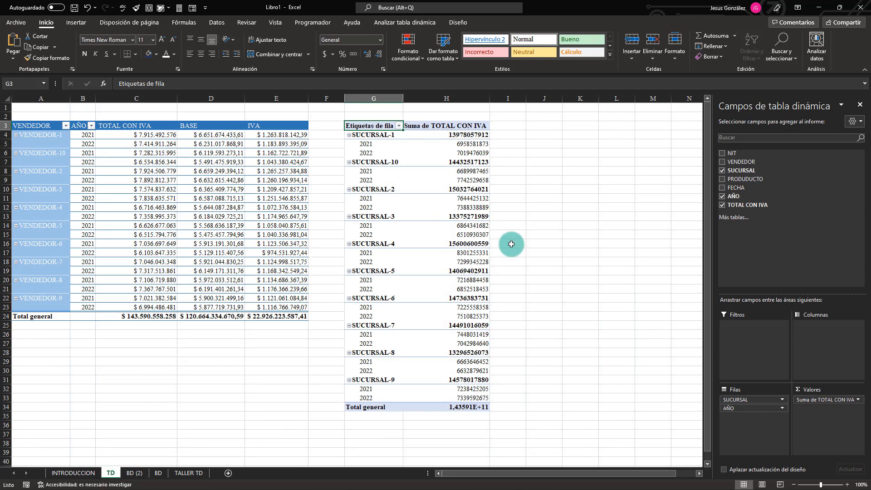
left_click(430, 189)
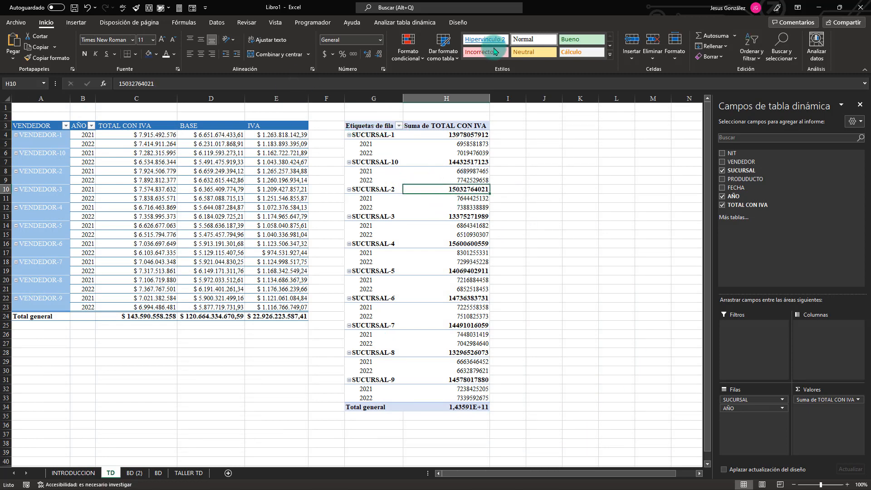
left_click(458, 24)
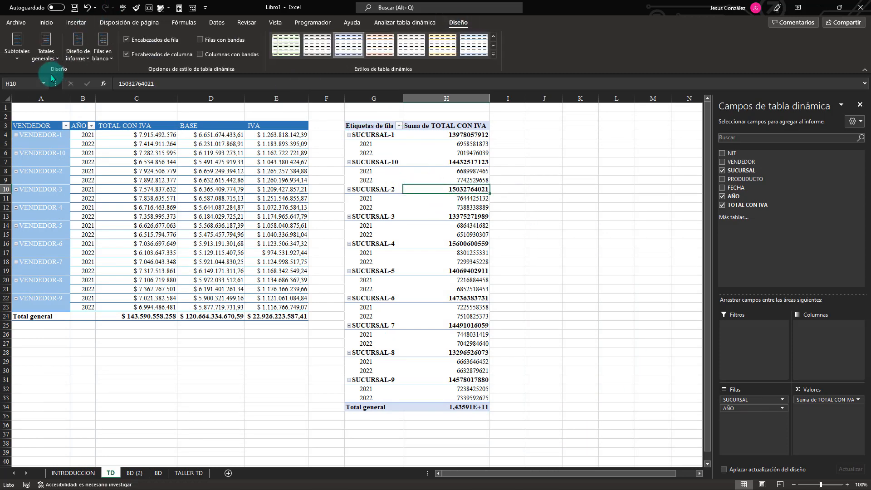
left_click(77, 45)
left_click(136, 119)
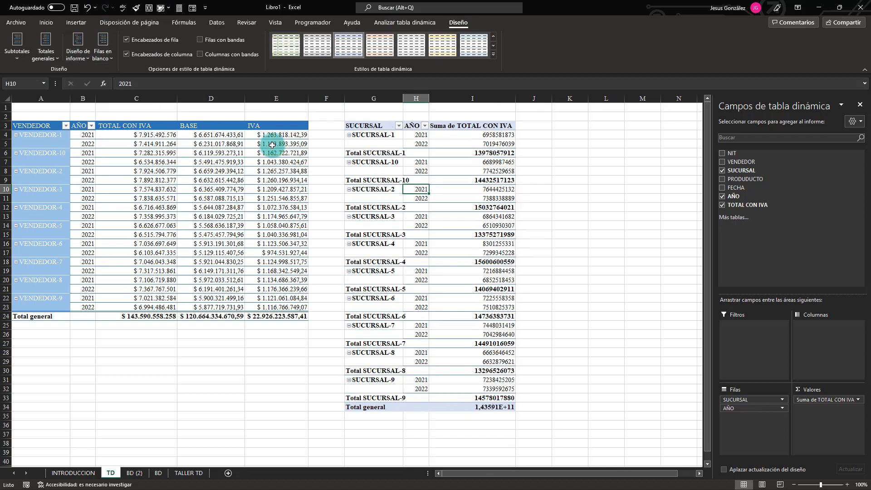
left_click(20, 53)
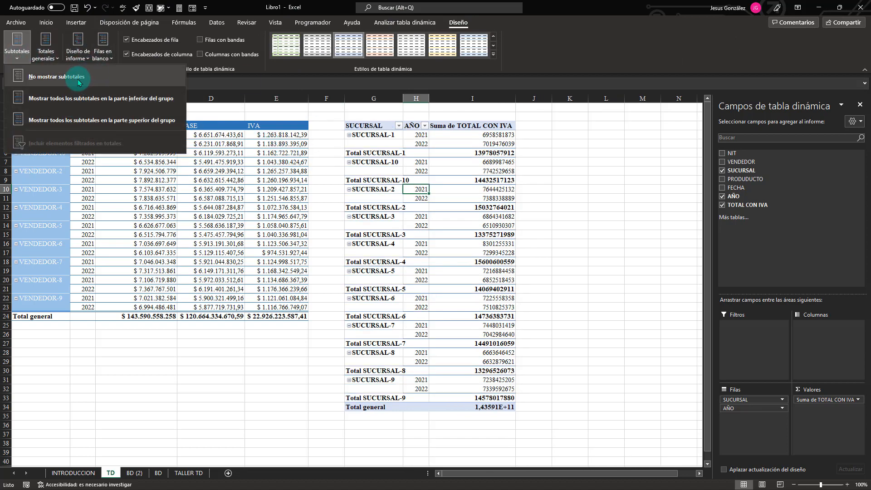
left_click(38, 76)
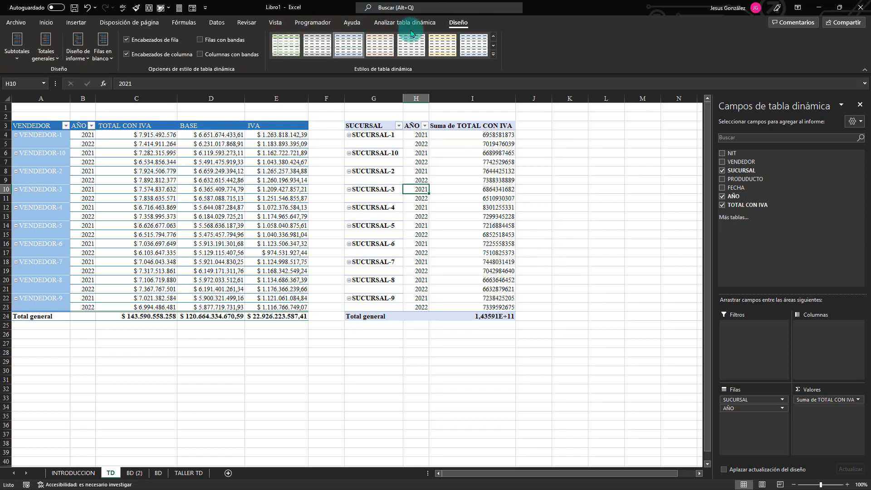
Enable banded rows on the branch pivot table and apply the blue Medio style that matches the VENDEDOR pivot table.
left_click(204, 41)
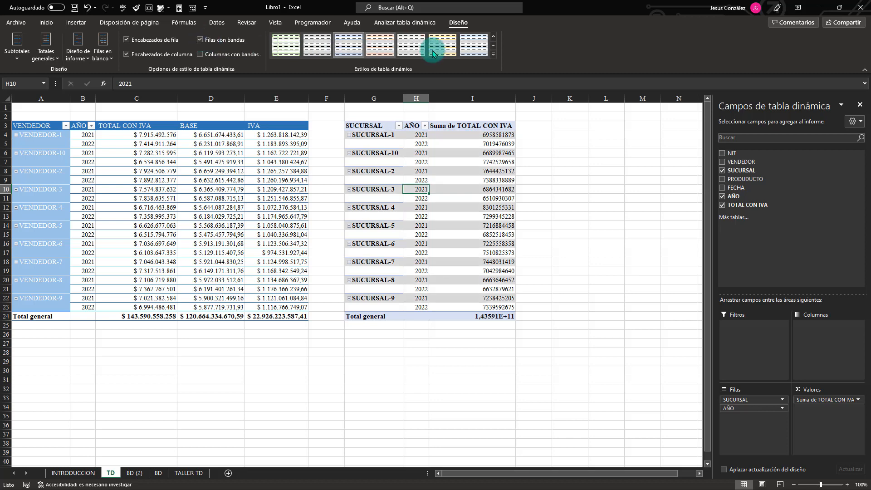
left_click(493, 53)
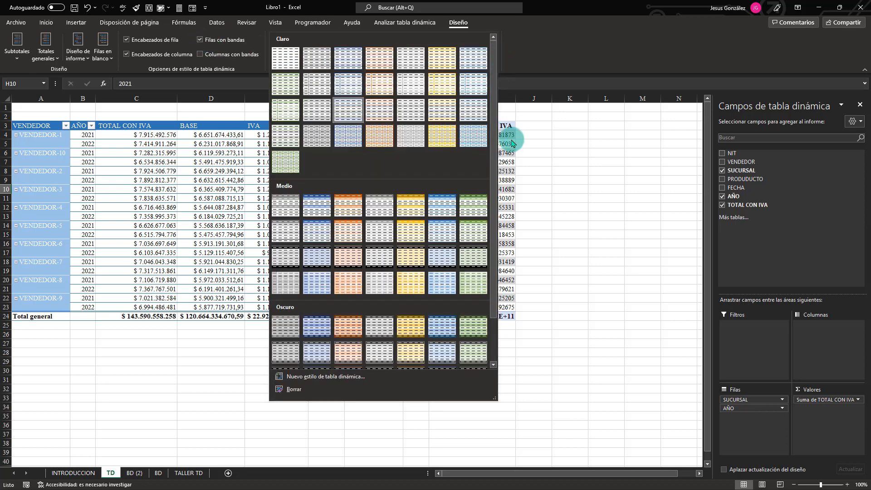
left_click(442, 207)
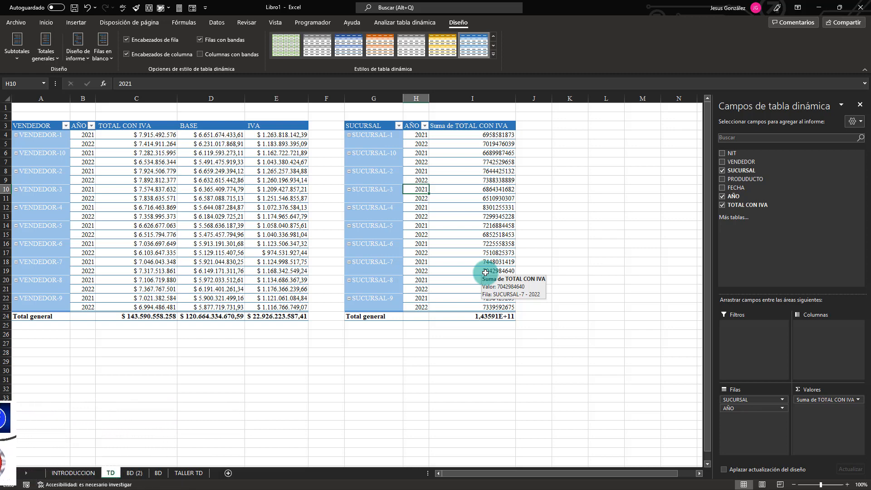
left_click(9, 198)
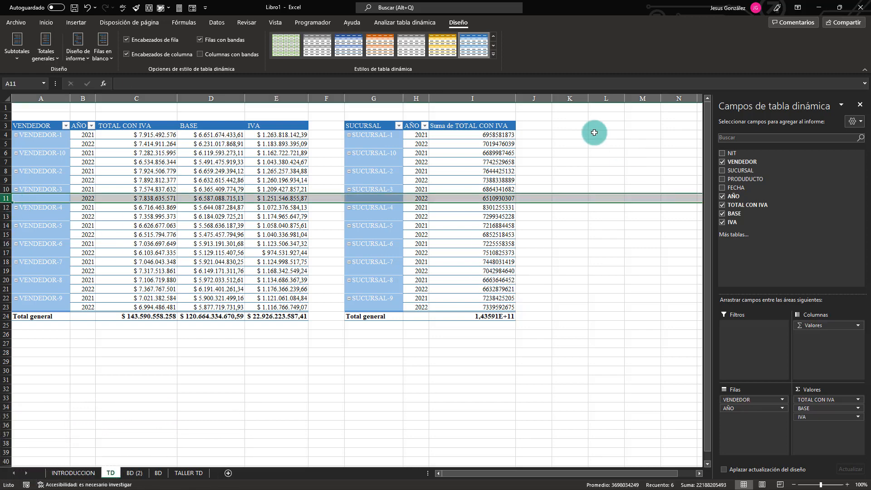
left_click(427, 208)
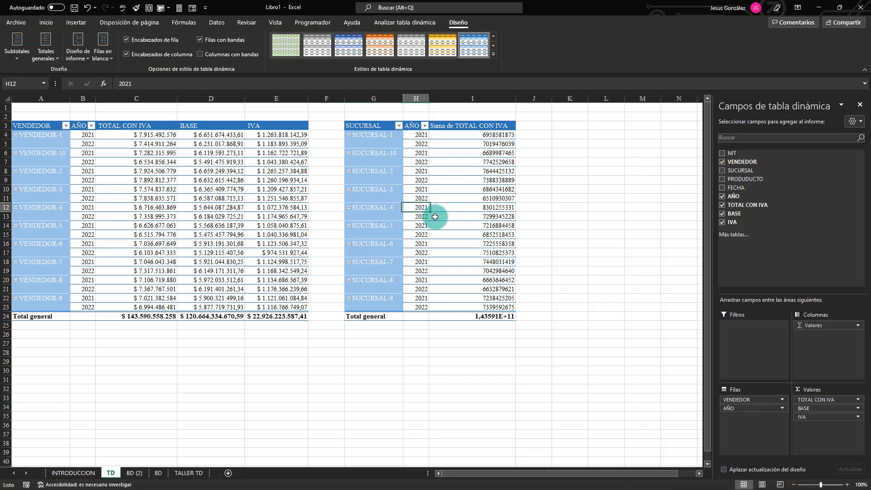
left_click(376, 190)
left_click(381, 138)
left_click(416, 161)
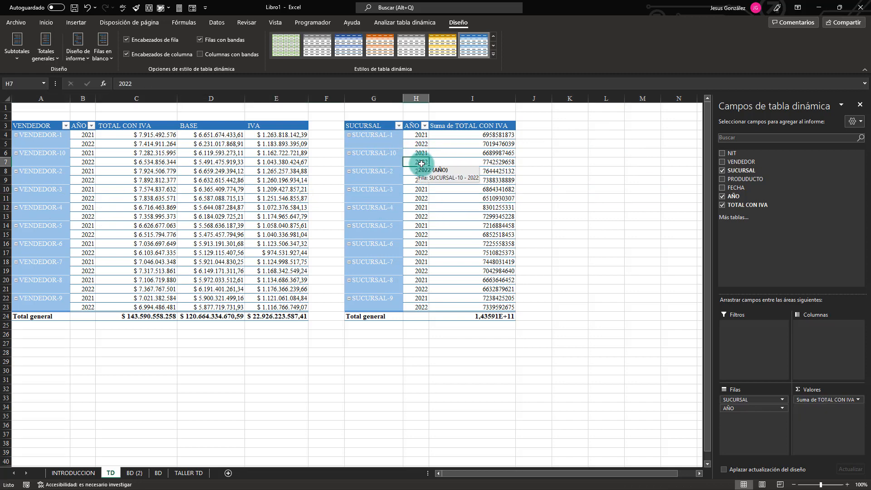
left_click(488, 162)
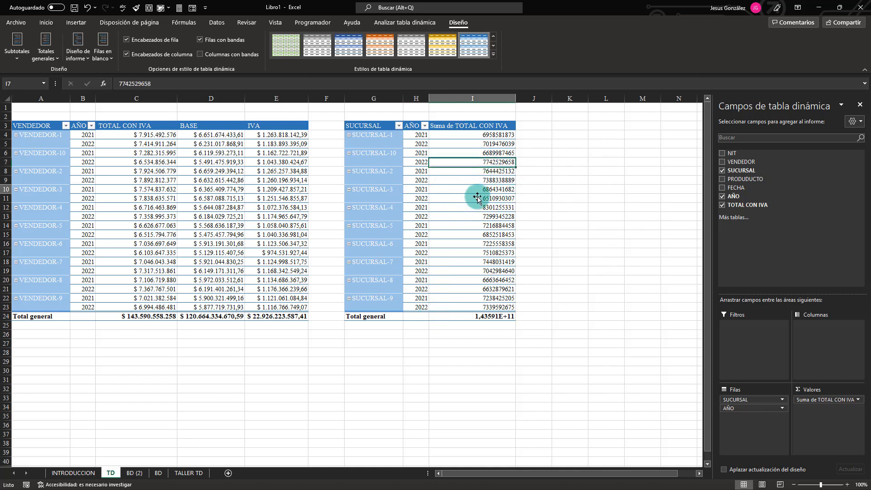
Try to access the calculated item option from a Suma de TOTAL CON IVA value cell in the branch pivot table.
left_click(478, 190)
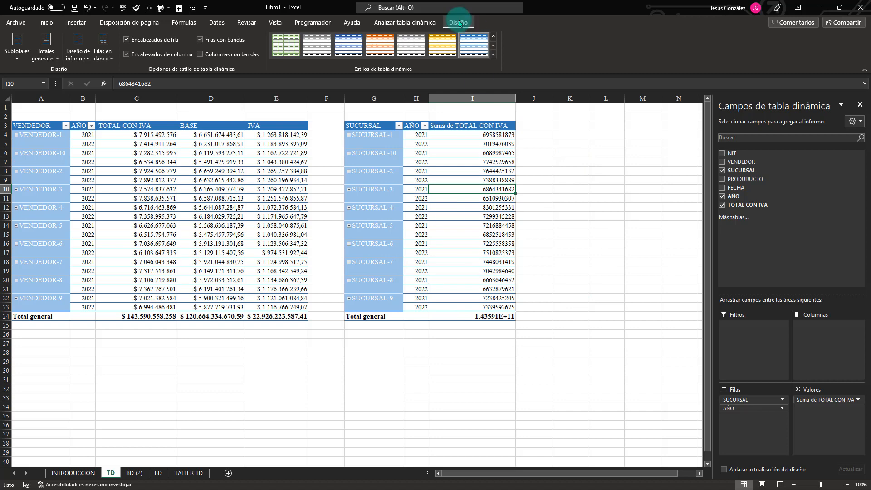
left_click(397, 25)
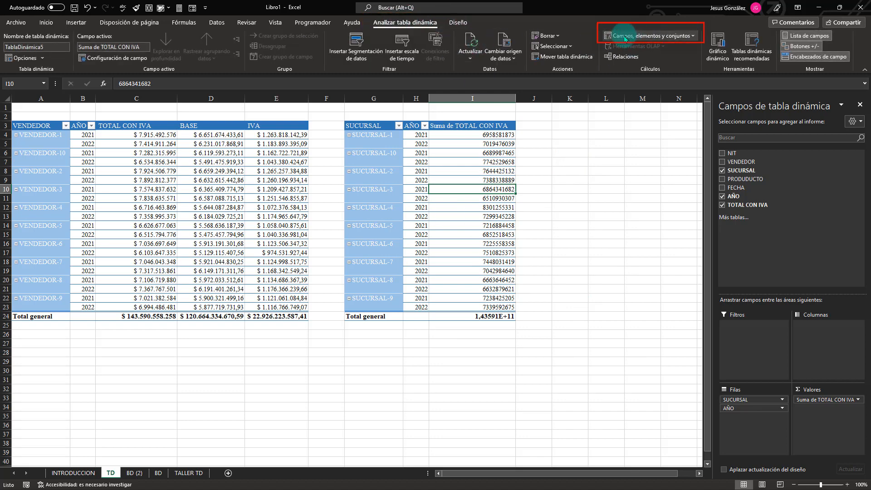
left_click(687, 37)
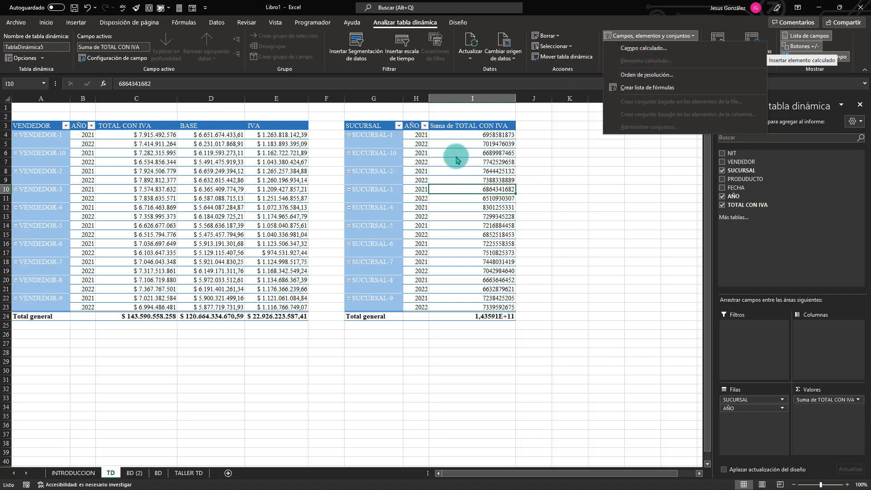
left_click(453, 181)
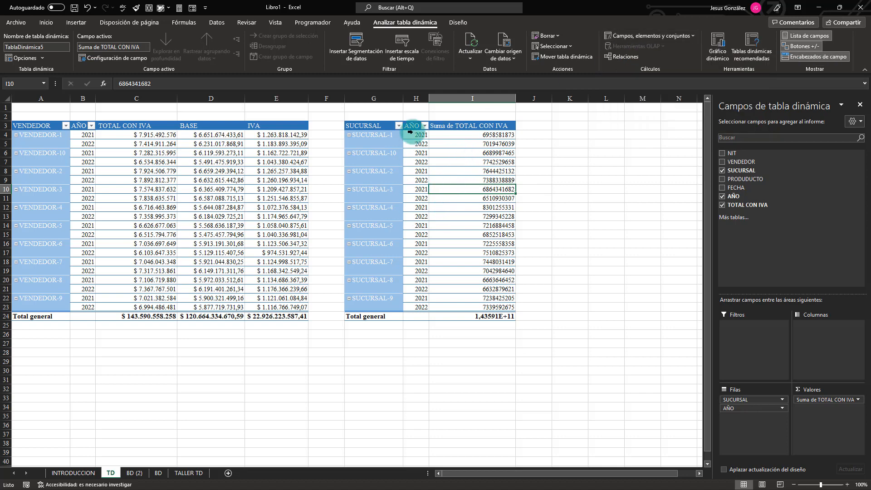
Insert a calculated item in the AÑO field named COMPARACION 2022/2021 with the formula ='2022'/'2021'.
left_click(415, 180)
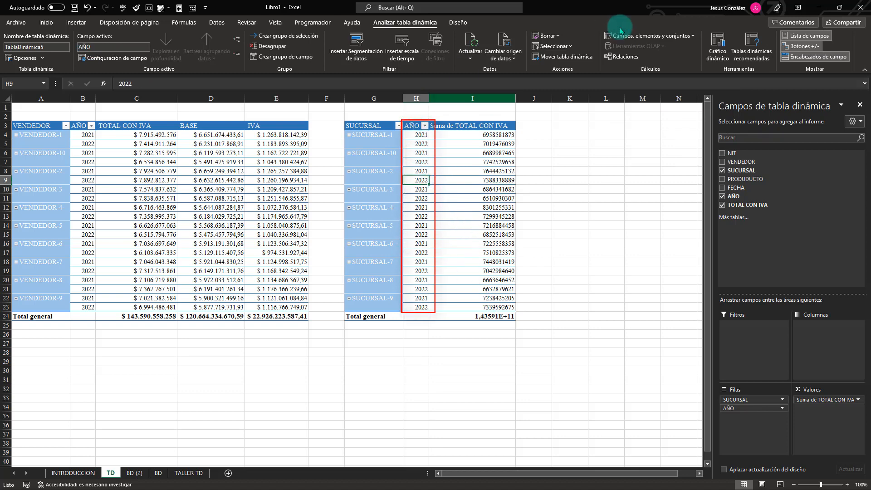
left_click(693, 35)
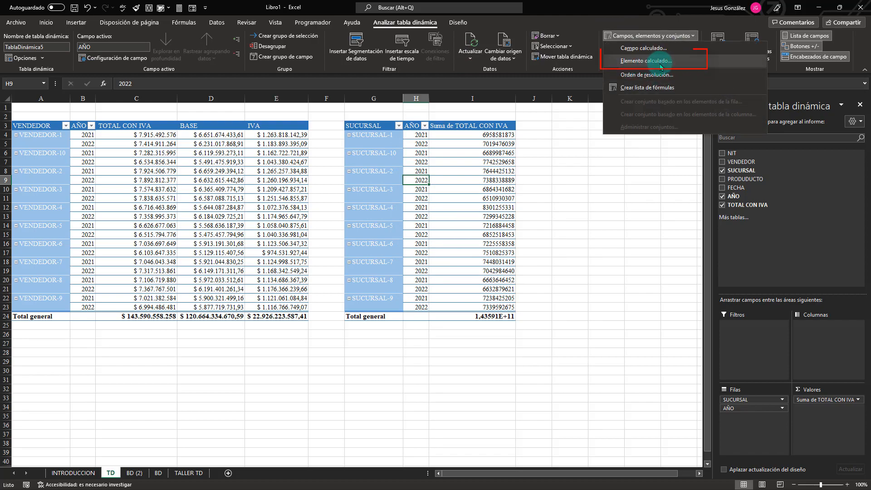
left_click(644, 64)
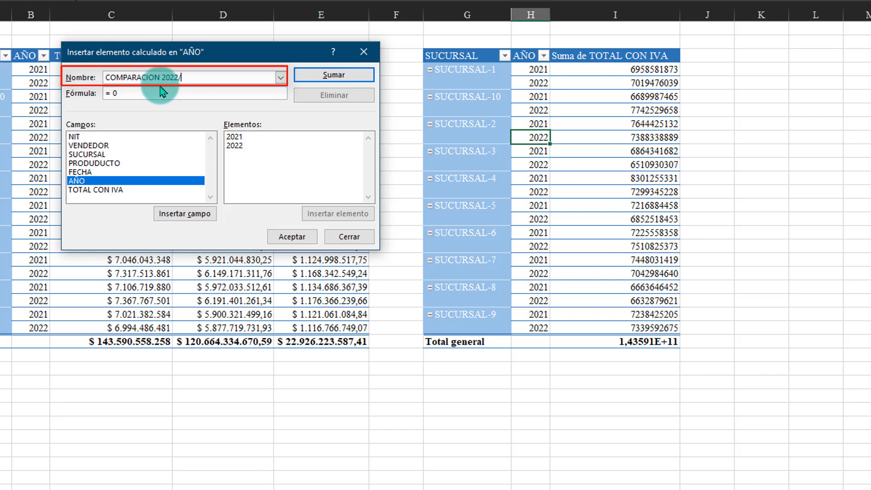
left_click(163, 93)
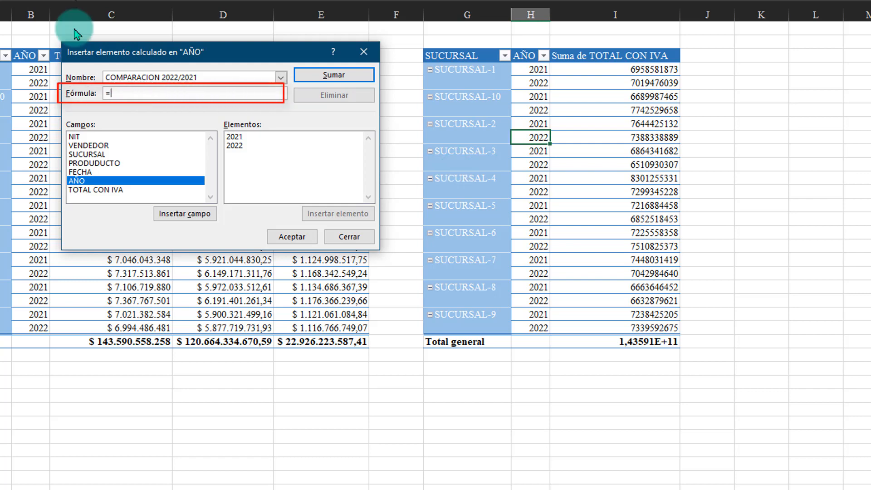
double_click(234, 145)
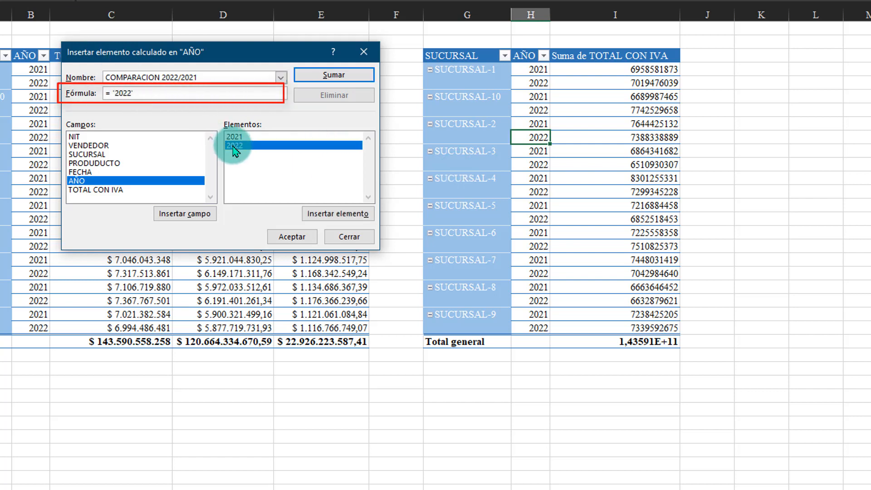
type("/")
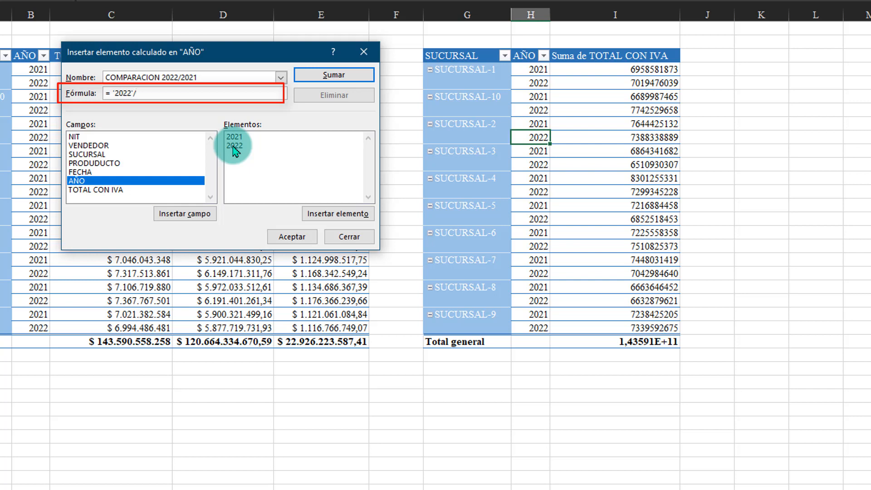
double_click(234, 136)
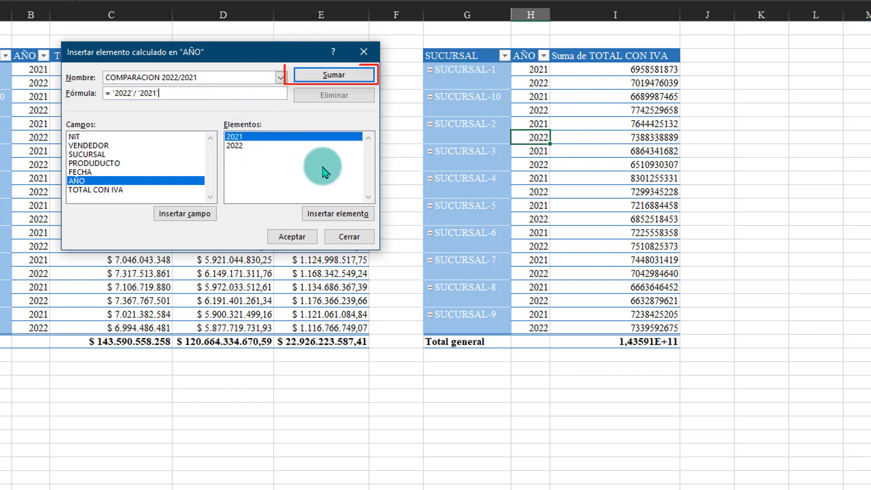
left_click(329, 78)
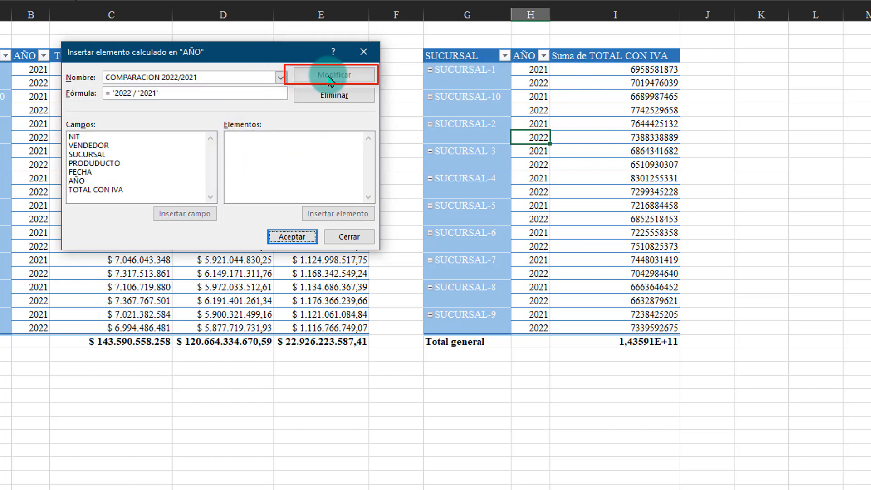
left_click(290, 236)
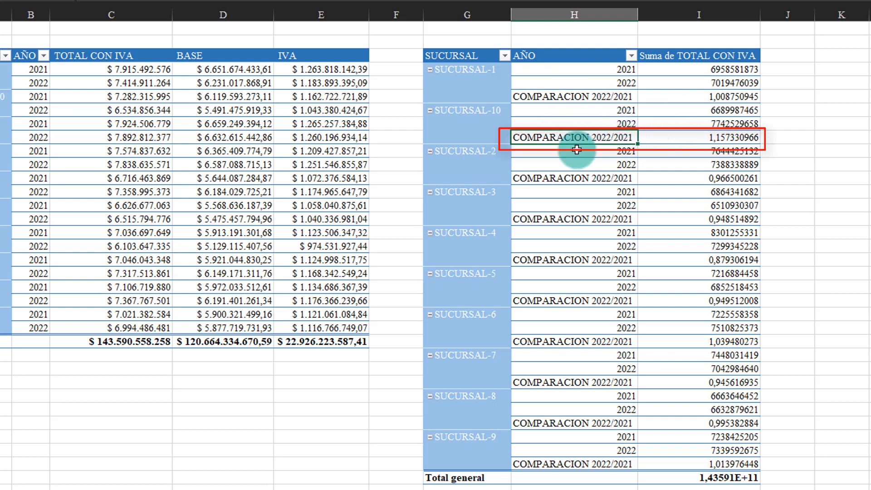
Review the COMPARACION 2022/2021 rows of SUCURSAL-10 and SUCURSAL-1 in the branch pivot table.
left_click(698, 138)
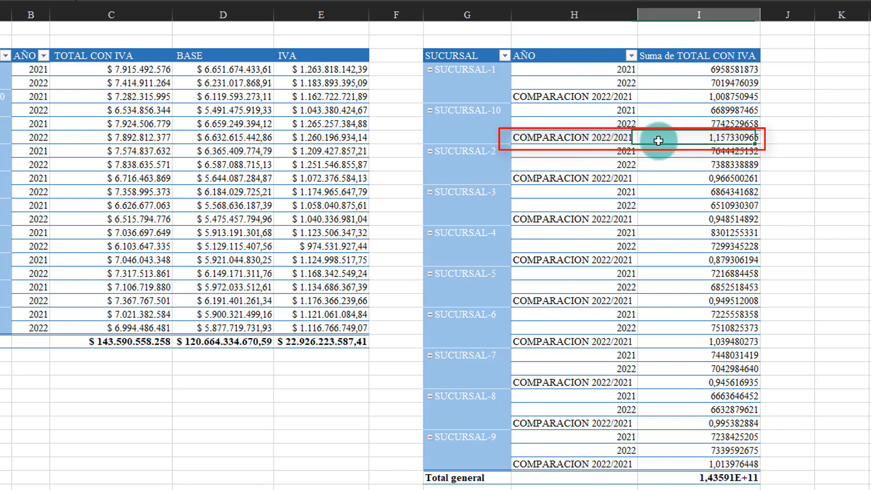
left_click(550, 96)
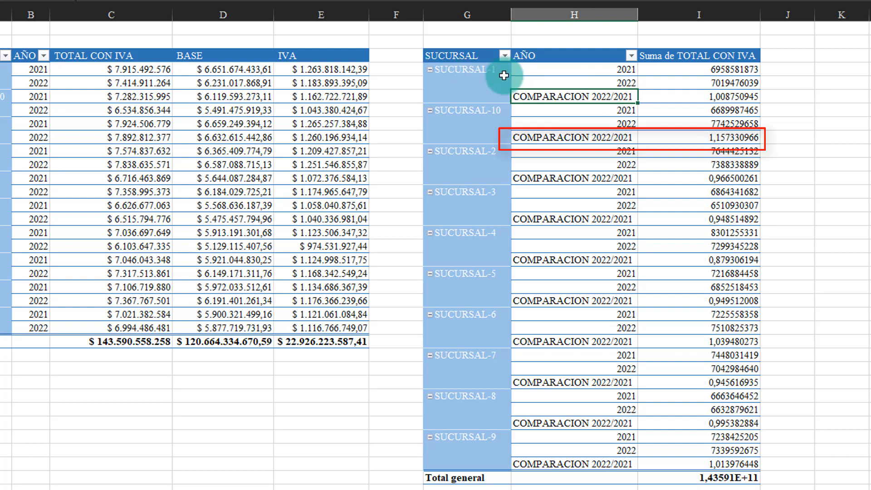
left_click_drag(456, 70, 721, 77)
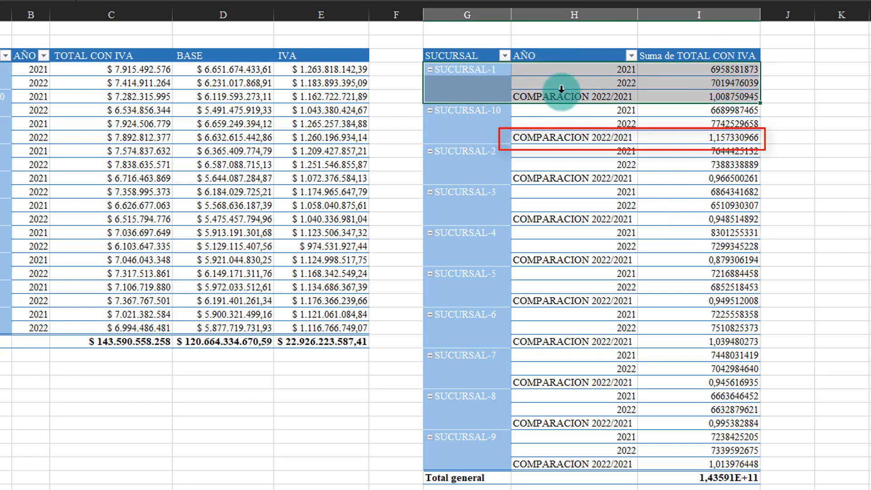
left_click_drag(570, 103, 617, 114)
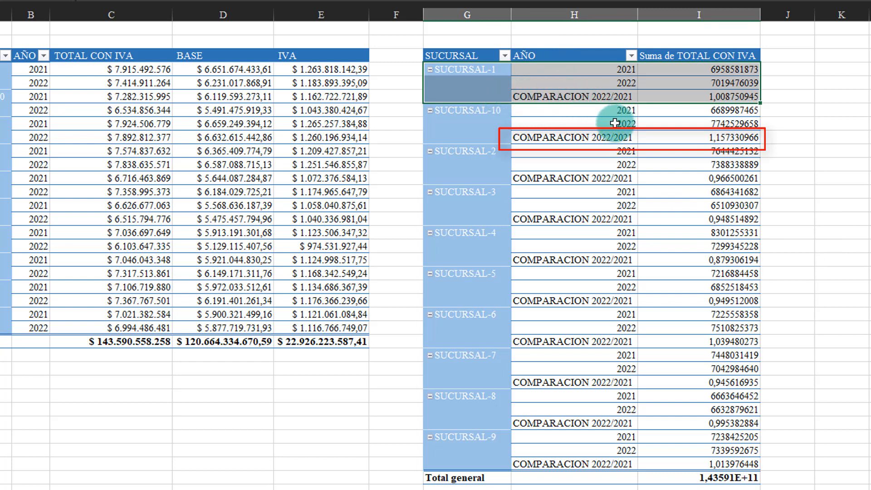
left_click(709, 120)
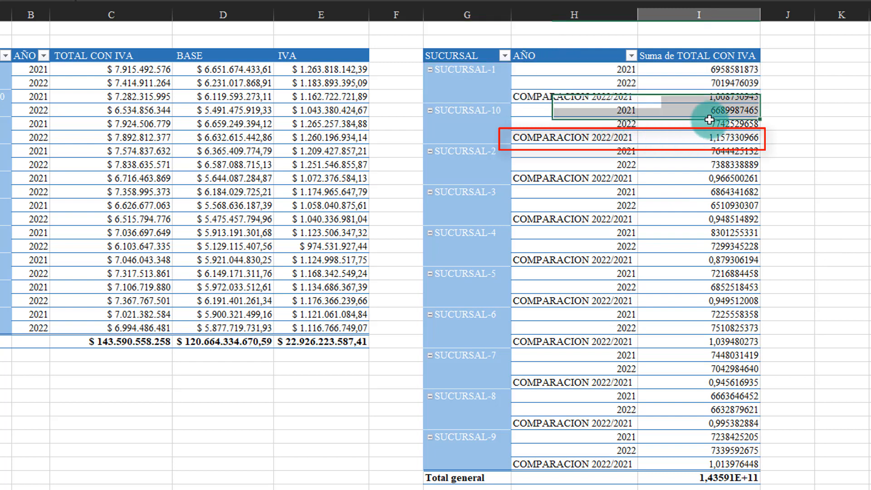
left_click(723, 97)
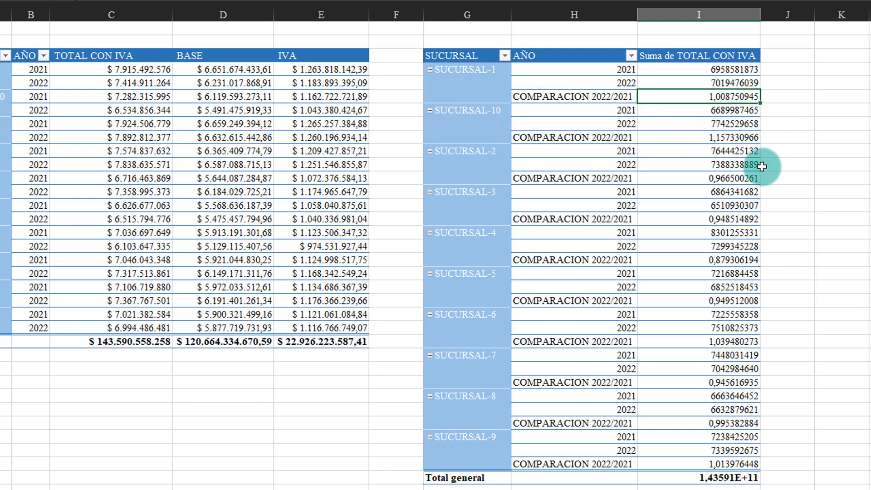
Format the Suma de TOTAL CON IVA value field as Moneda with the $ symbol, zero decimals and red negatives with a minus sign.
right_click(695, 130)
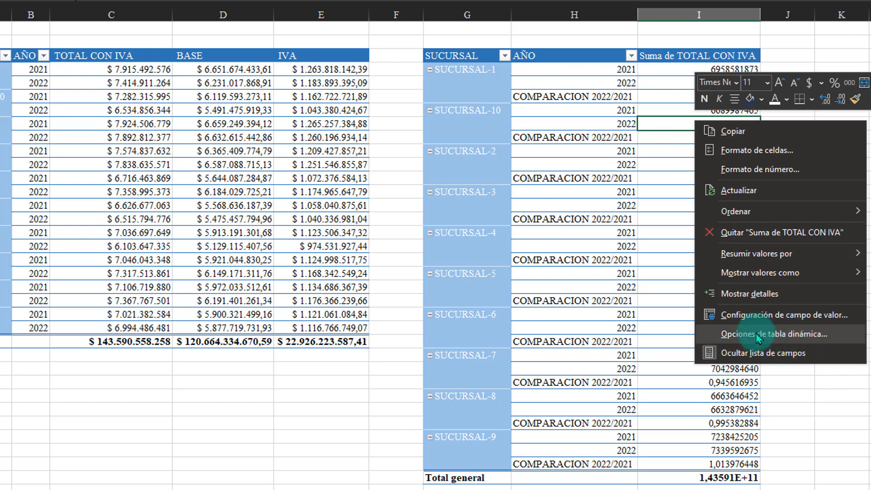
left_click(761, 315)
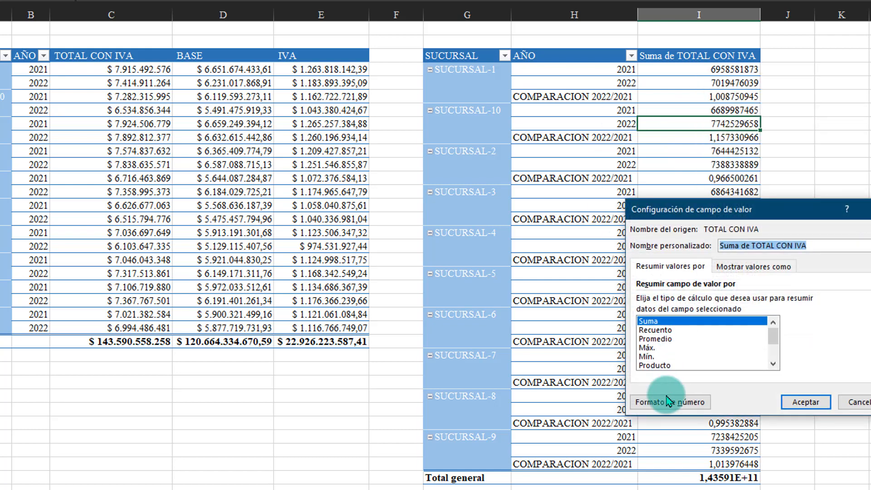
left_click(666, 401)
left_click(606, 223)
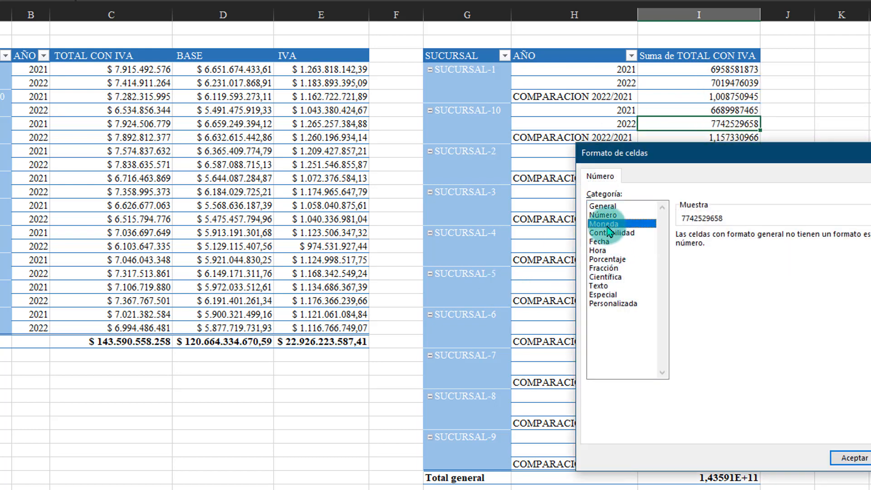
left_click(691, 305)
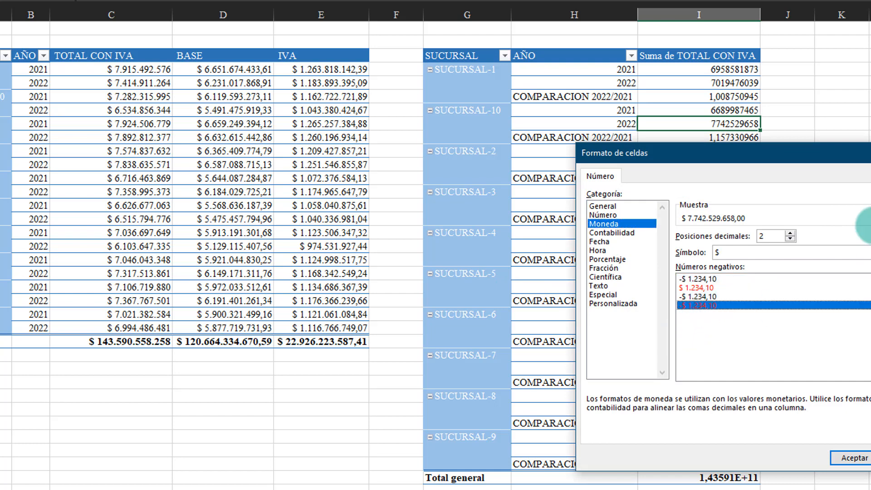
left_click(790, 238)
left_click(859, 459)
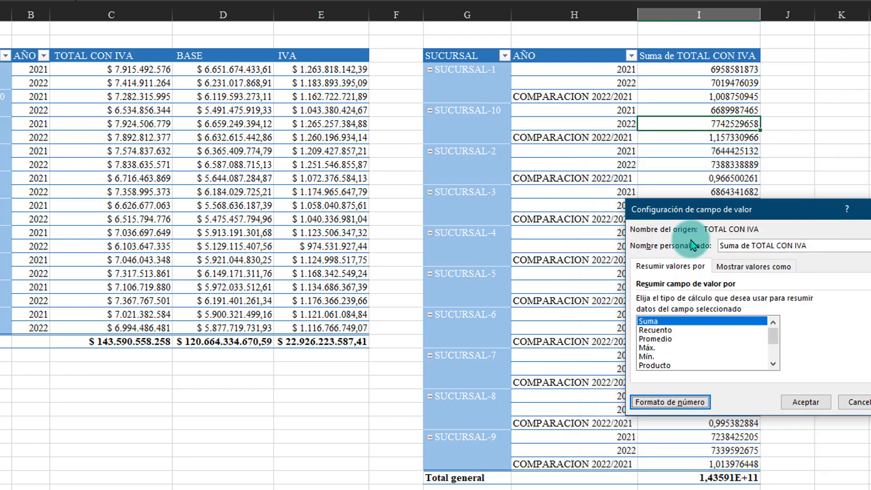
left_click(793, 402)
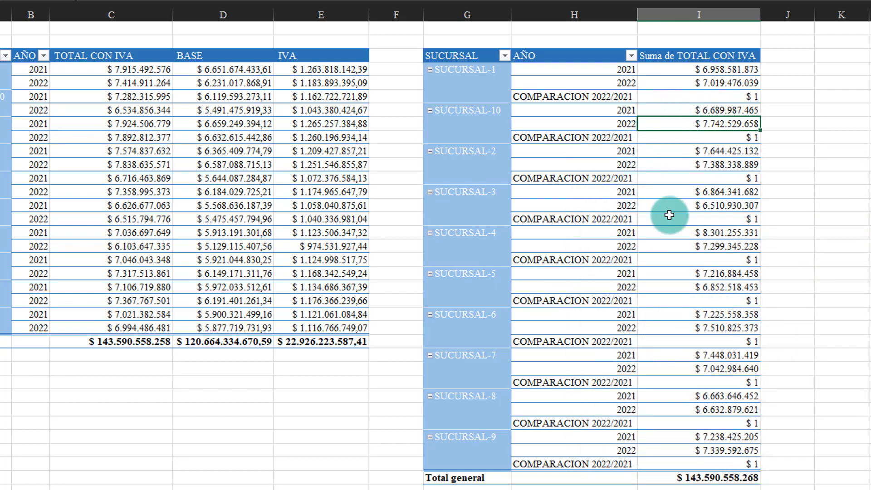
left_click(748, 95)
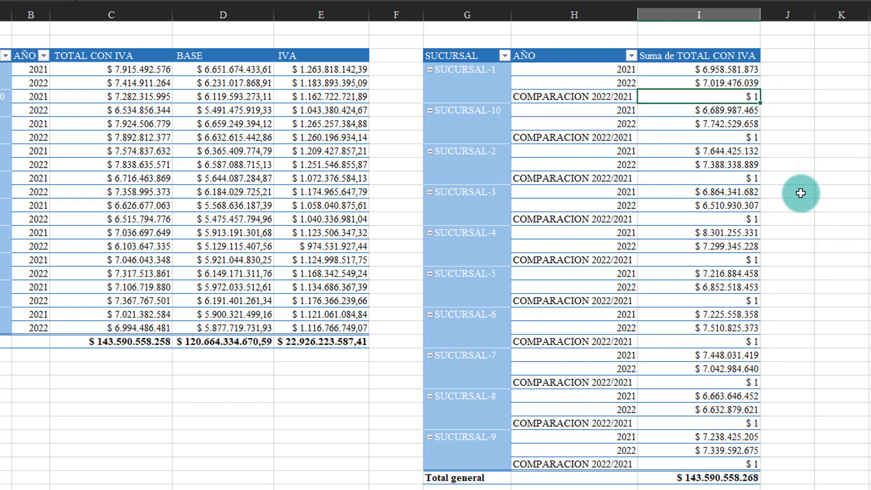
left_click(742, 217)
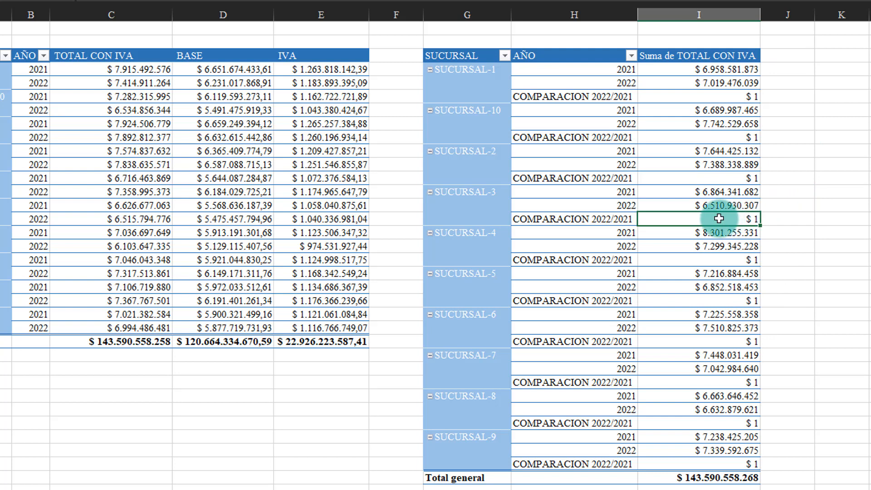
mouse_move(721, 216)
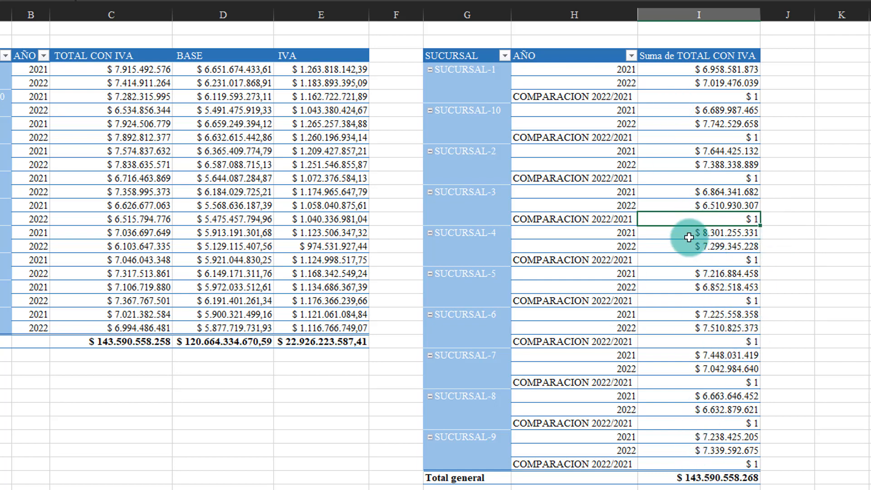
mouse_move(689, 237)
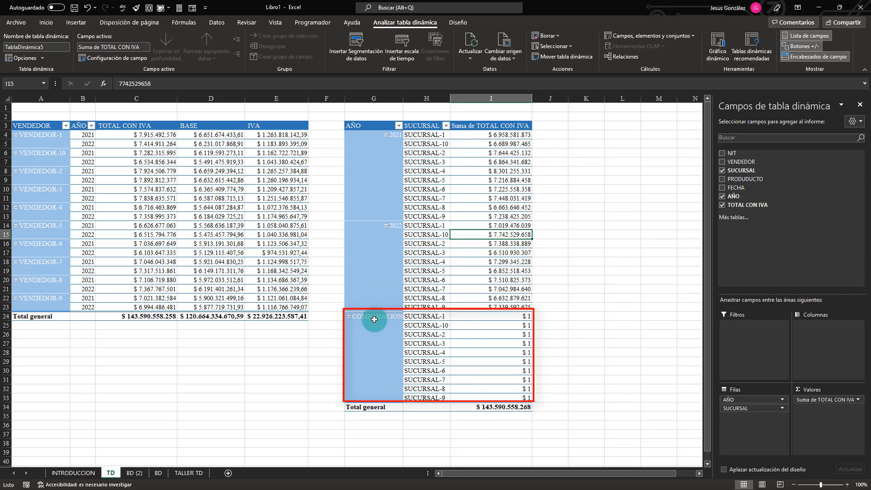
Format all branch values grouped under COMPARACION 2022/2021 as percentages with one decimal.
left_click_drag(424, 316, 465, 366)
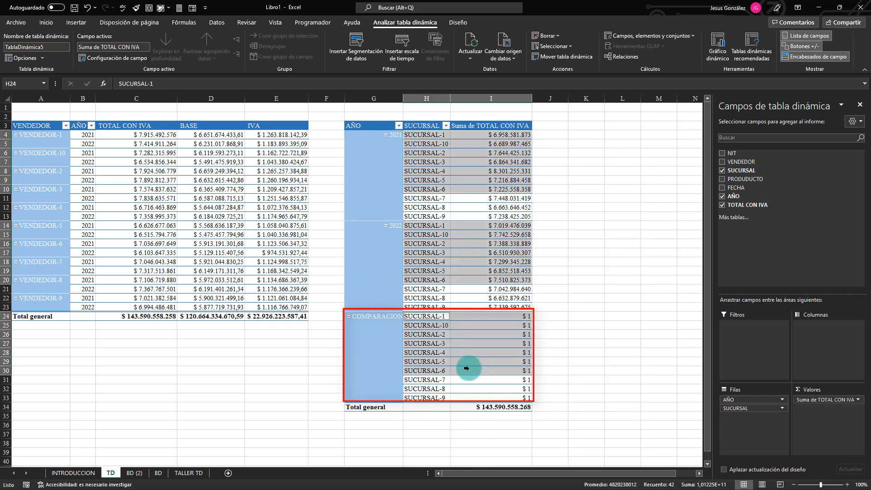
left_click(493, 324)
left_click_drag(492, 319, 501, 398)
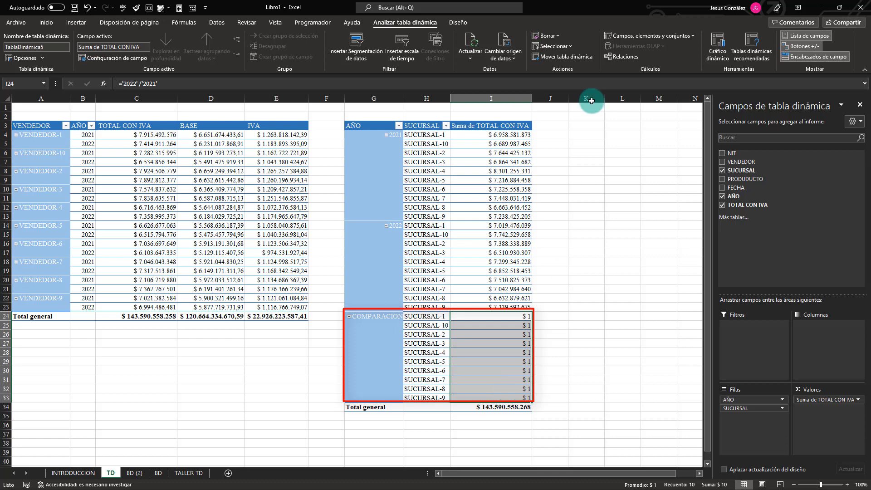
left_click(46, 22)
left_click(349, 57)
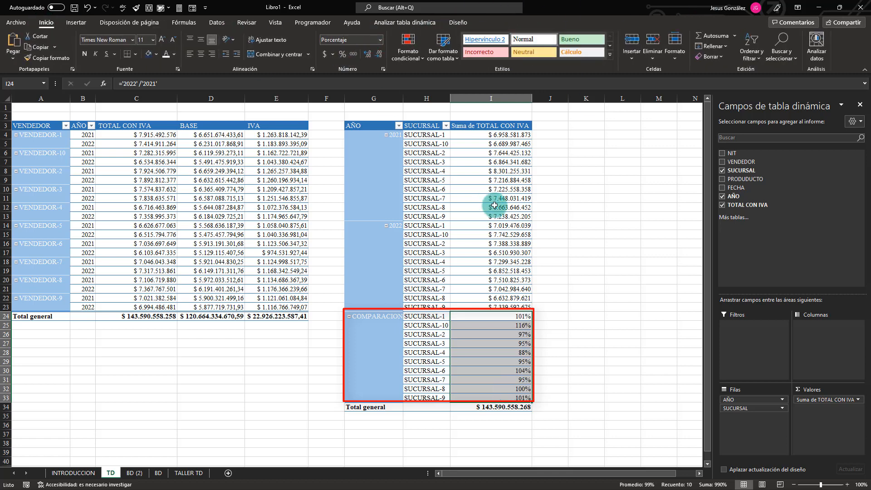
left_click(368, 56)
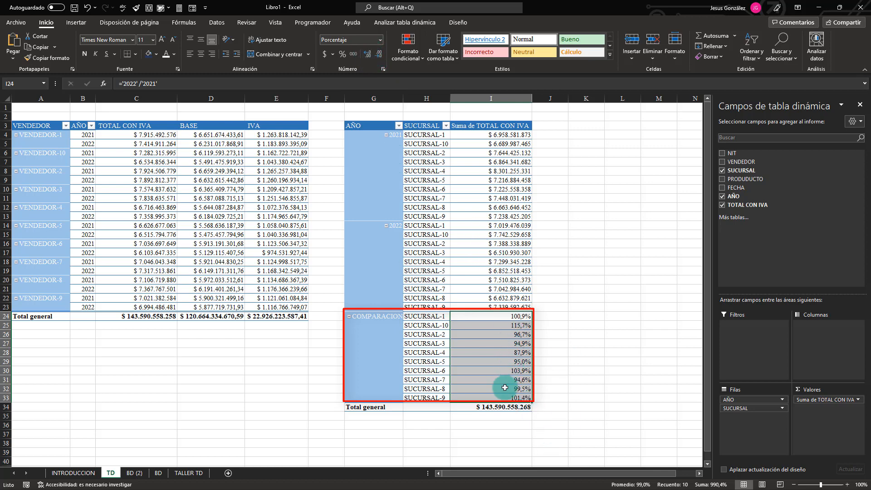
Bold the COMPARACION 2022/2021 label and place SUCURSAL above AÑO in the branch pivot table's row fields.
mouse_move(511, 363)
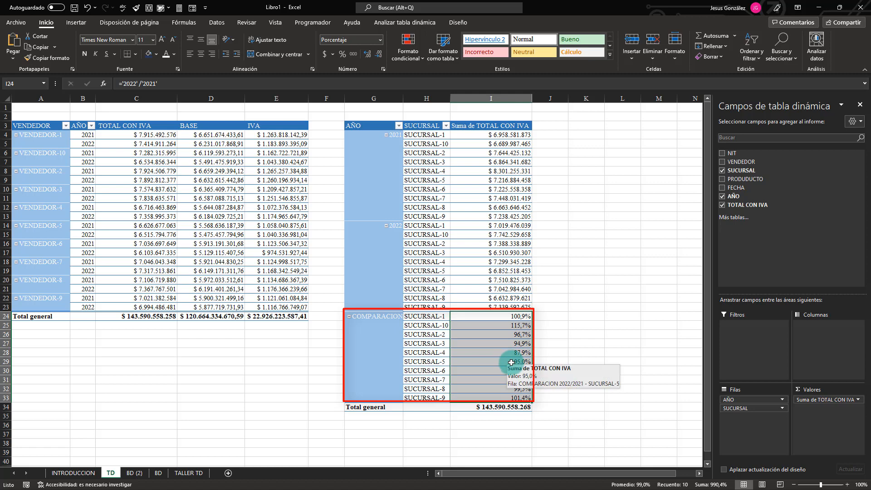
left_click(382, 317)
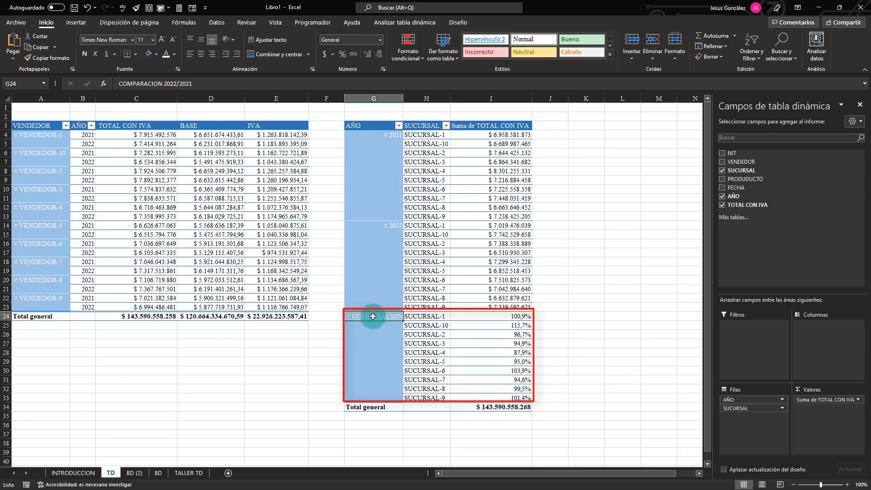
key("ctrl+n")
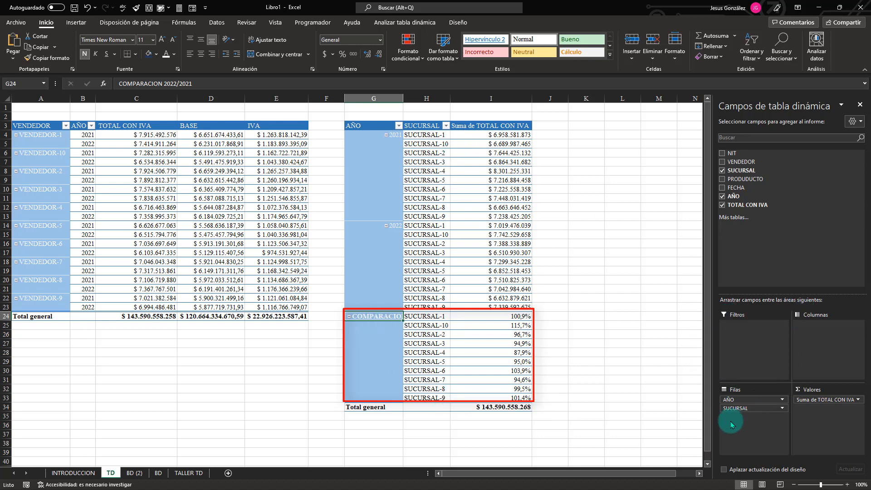
left_click_drag(741, 410, 738, 397)
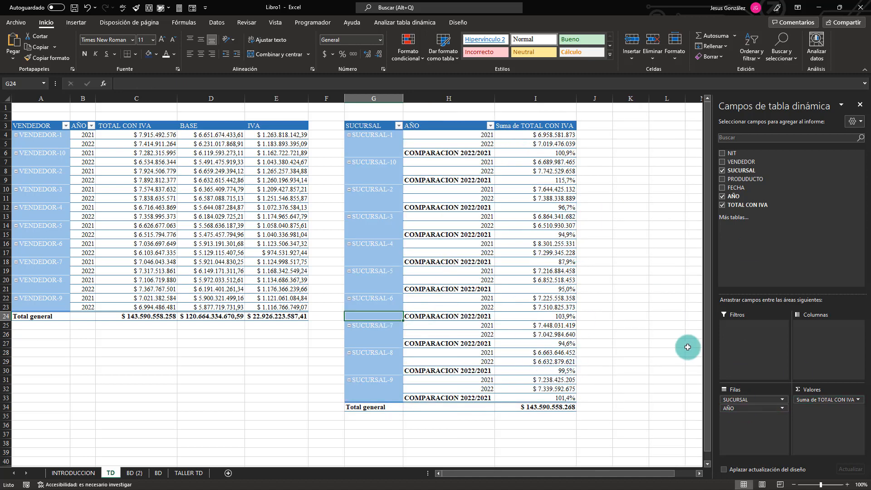
Bold the comparison percentages while they are grouped with AÑO as the first row field, and restore SUCURSAL above AÑO.
left_click_drag(728, 409, 740, 398)
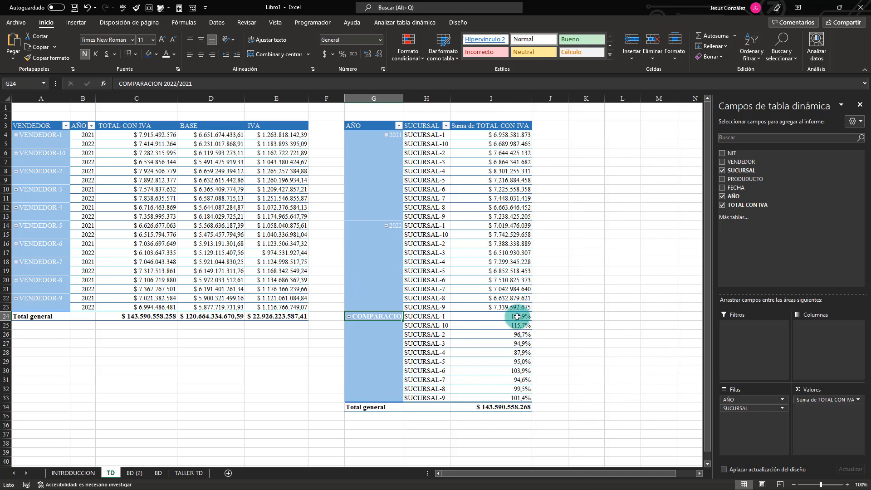
left_click(519, 316)
left_click_drag(519, 362, 515, 396)
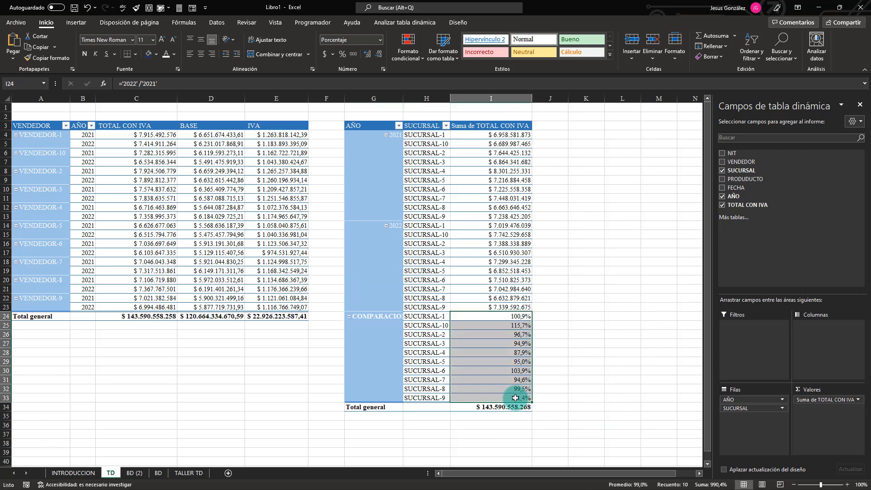
key("ctrl+z")
left_click(564, 316)
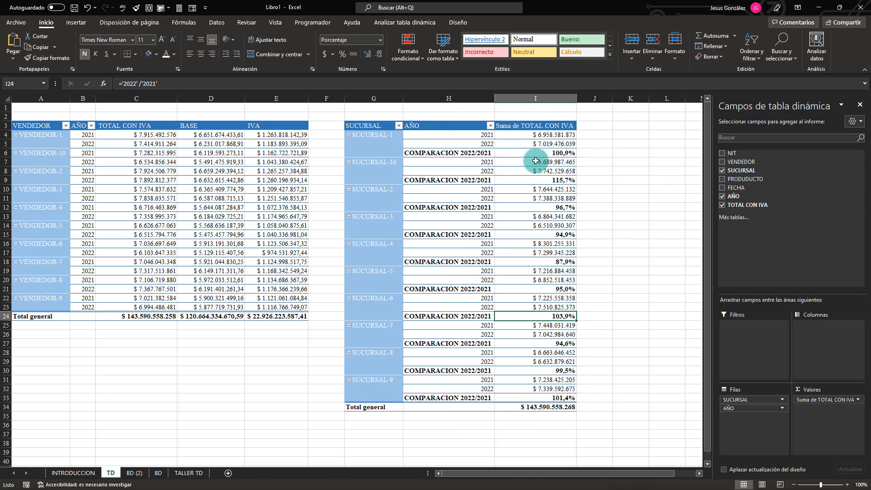
Check the branch pivot table's comparison percentages against exercise 3's reference image in the TALLER TD sheet.
mouse_move(530, 160)
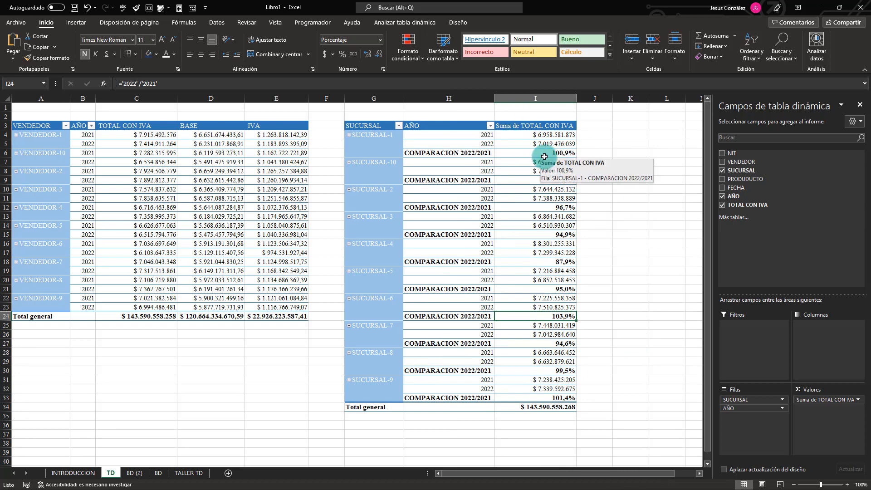
left_click(388, 143)
left_click(556, 153)
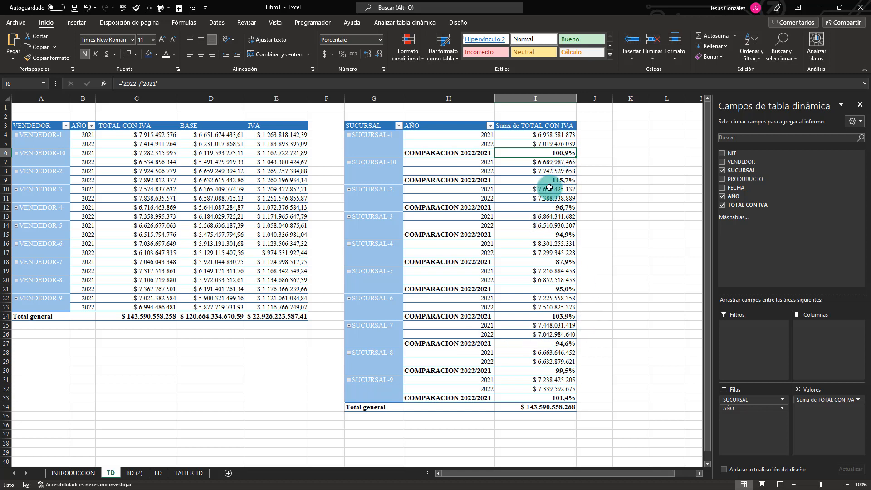
mouse_move(551, 157)
left_mouse_down()
mouse_move(552, 235)
mouse_move(554, 157)
left_mouse_up()
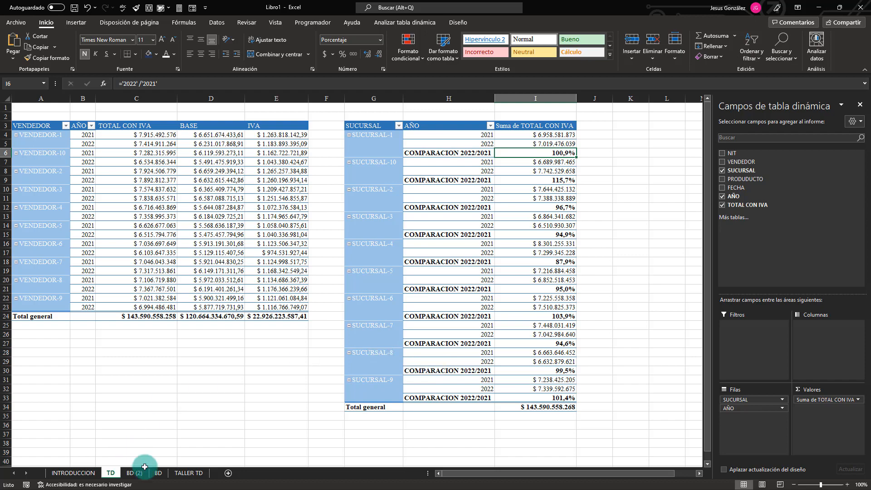
left_click(188, 473)
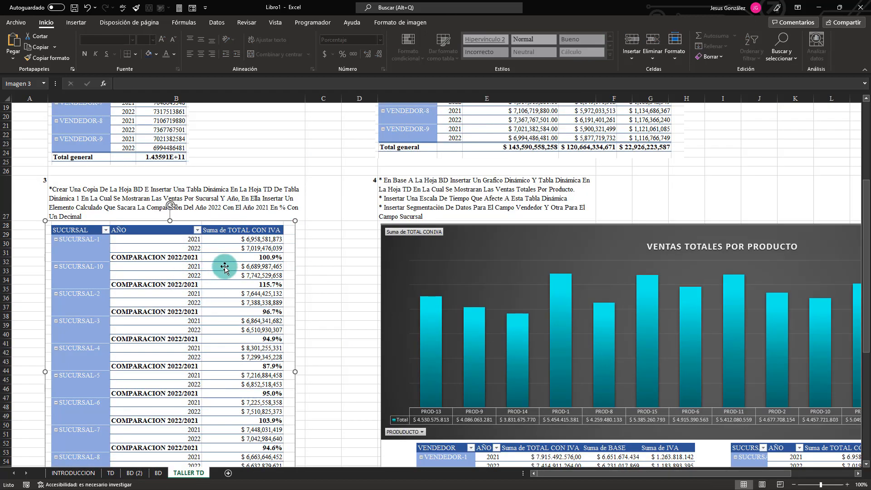
scroll(225, 268, "down", 2)
scroll(225, 268, "up", 3)
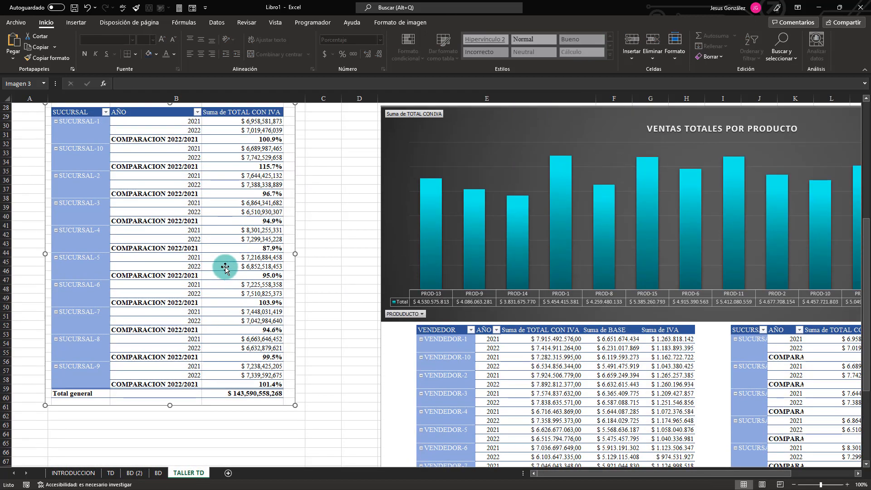
scroll(225, 269, "down", 2)
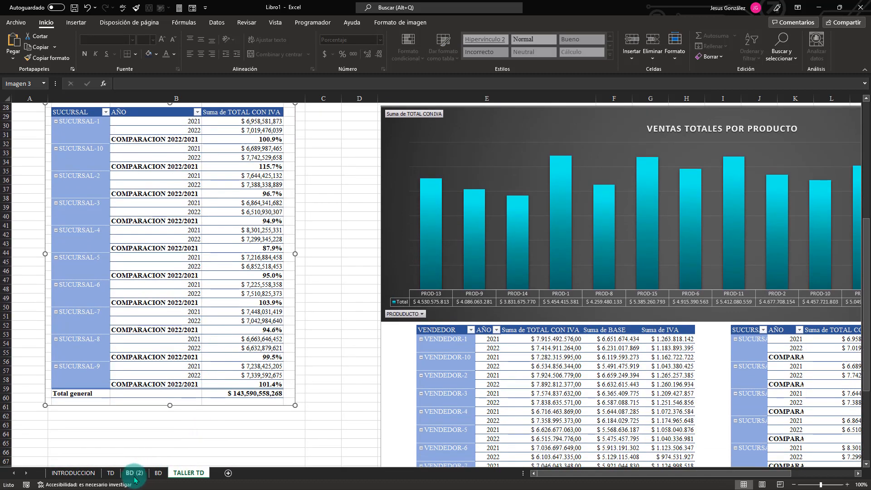
scroll(216, 338, "up", 3)
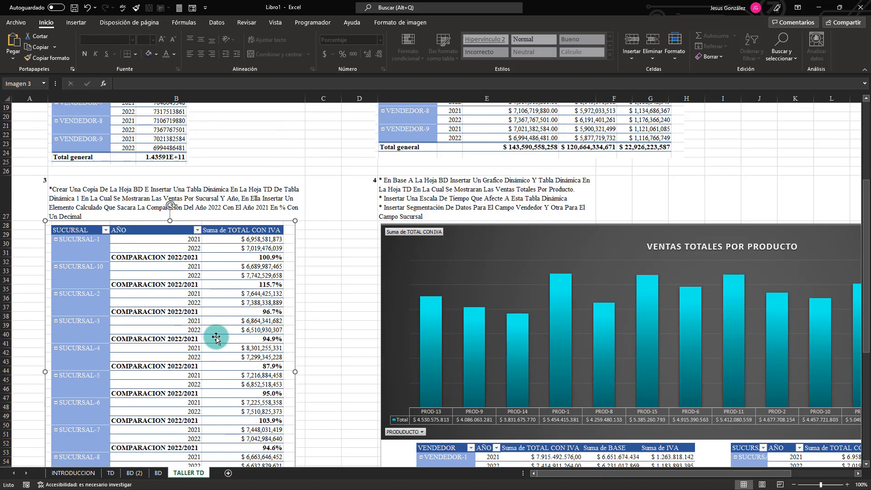
Examine exercise 4's instructions and its sample product sales chart with timeline and slicers in the TALLER TD sheet.
left_click(330, 278)
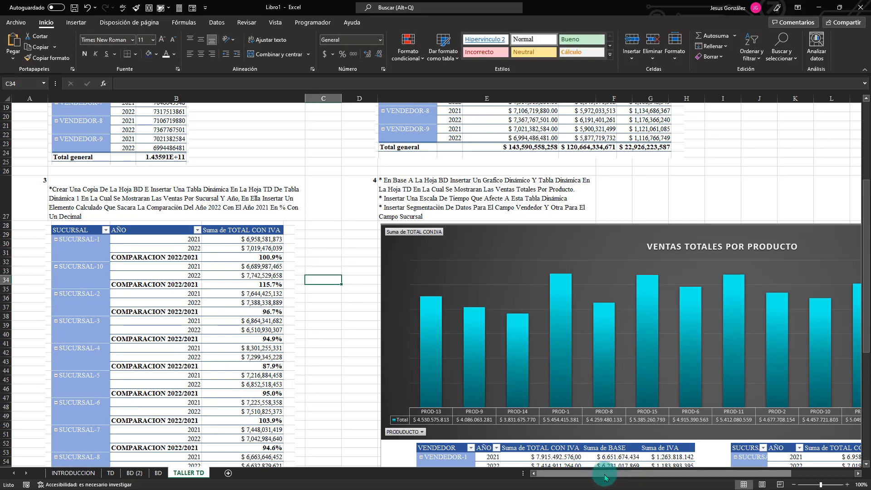
left_click_drag(605, 476, 630, 476)
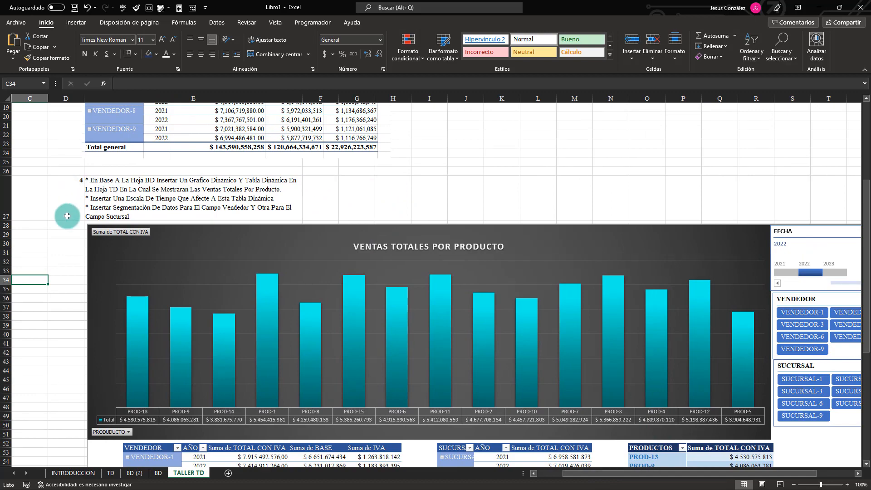
left_click(42, 244)
key("Home")
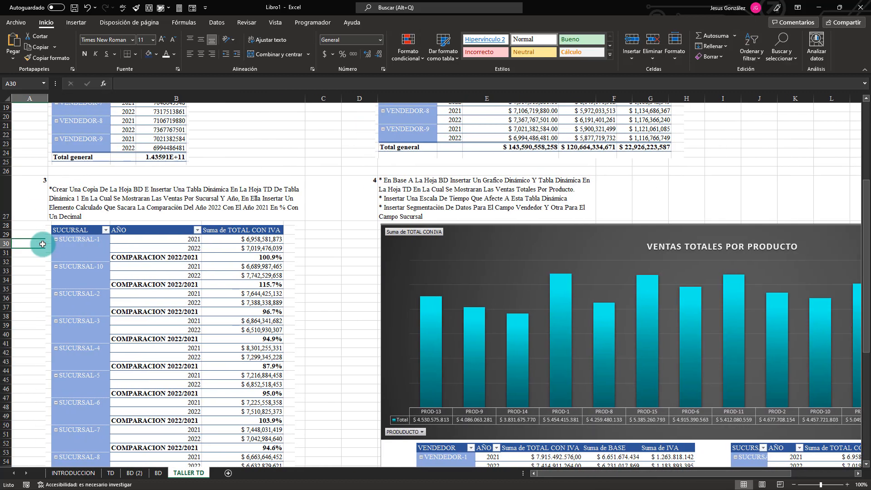
scroll(247, 157, "up", 6)
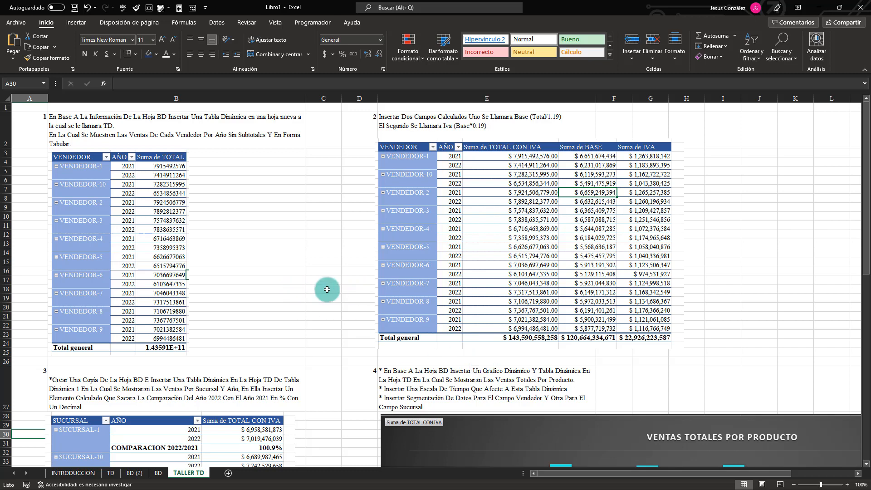
Append "QUE AFECTEN A TODAS LAS TABLA DINAMICAS" to the slicer instruction of exercise 4 in the TALLER TD sheet.
scroll(204, 292, "down", 6)
scroll(212, 314, "up", 6)
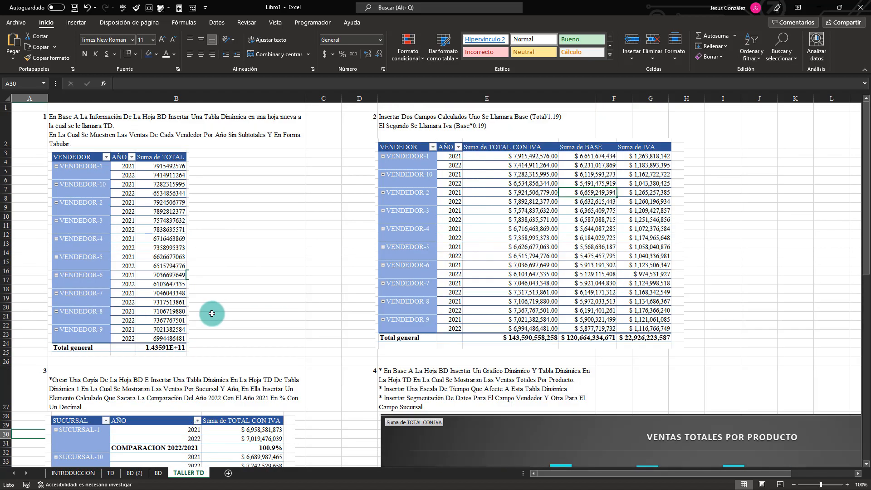
scroll(217, 290, "down", 2)
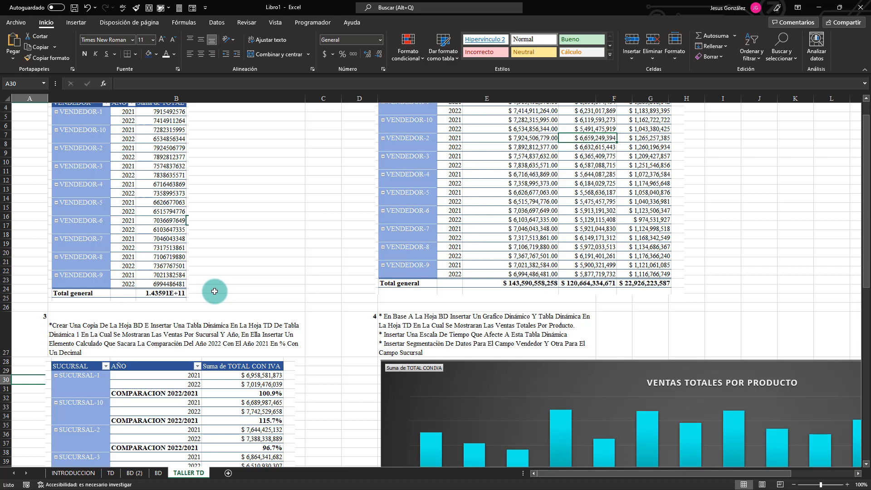
scroll(216, 291, "down", 3)
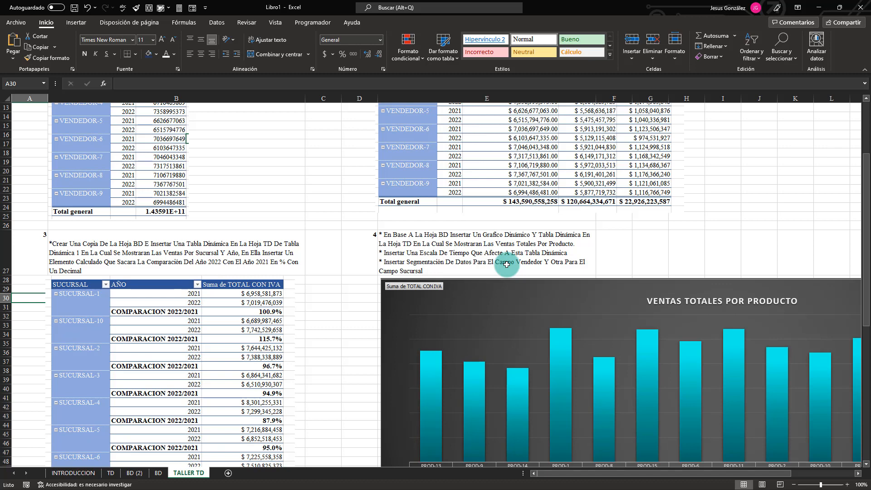
left_click(506, 264)
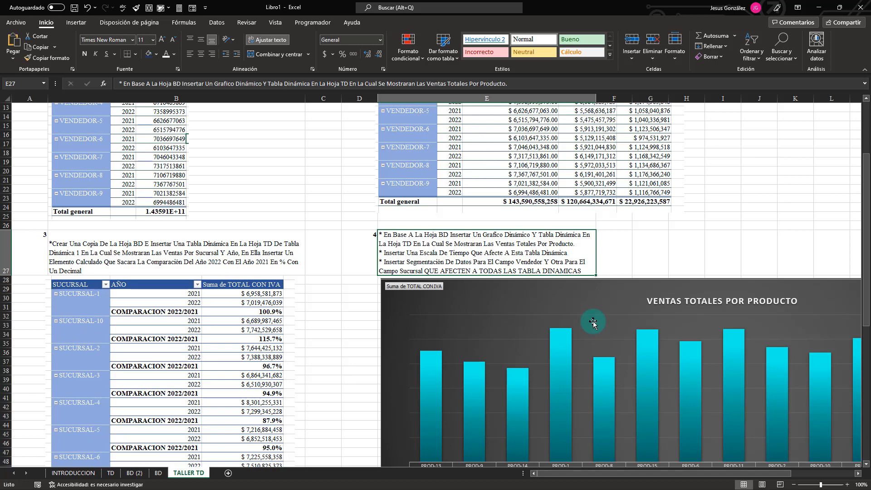
Insert a pivot chart with its pivot table from Tabla1 in the BD sheet, placed at cell K3 of the TD sheet.
left_click(158, 472)
left_click(34, 134)
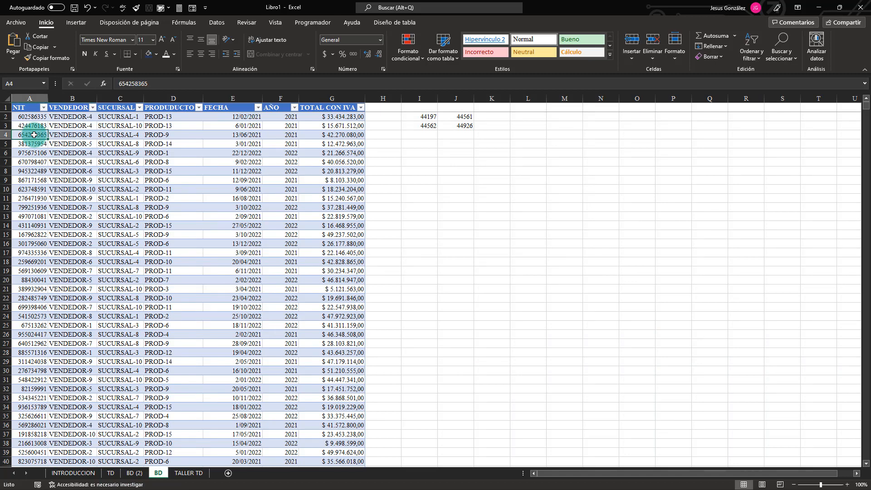
key("ctrl+a")
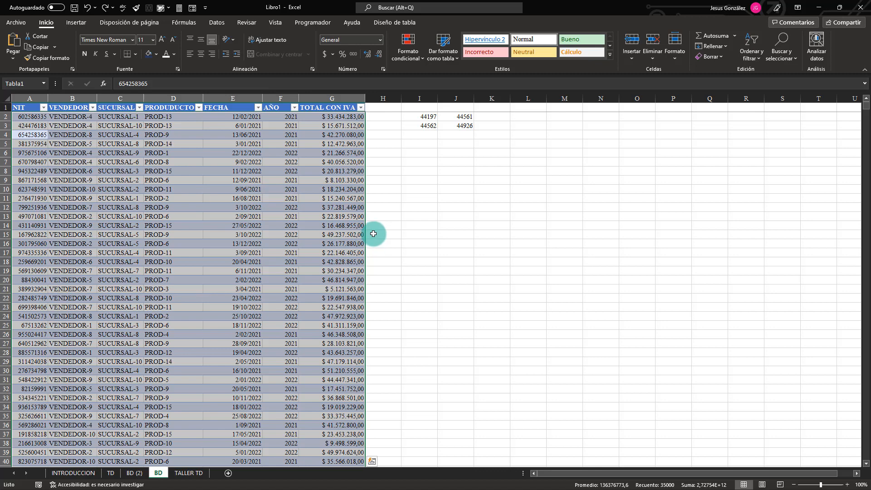
left_click(76, 22)
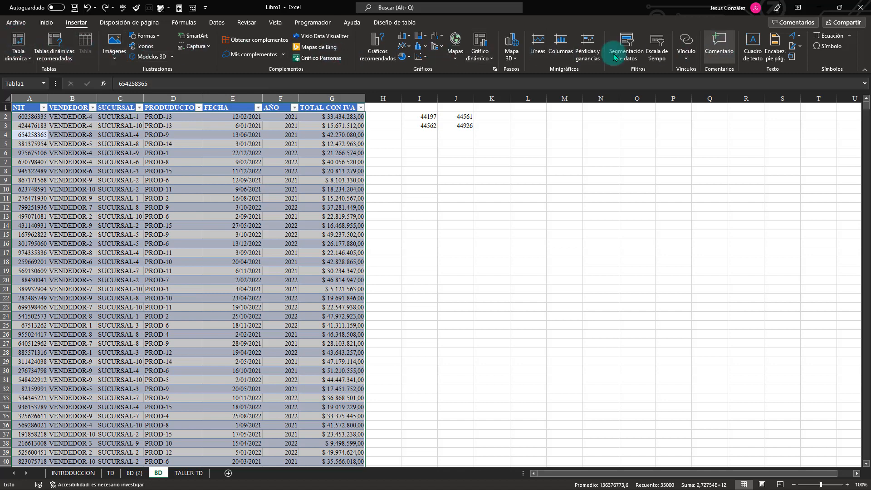
left_click(492, 59)
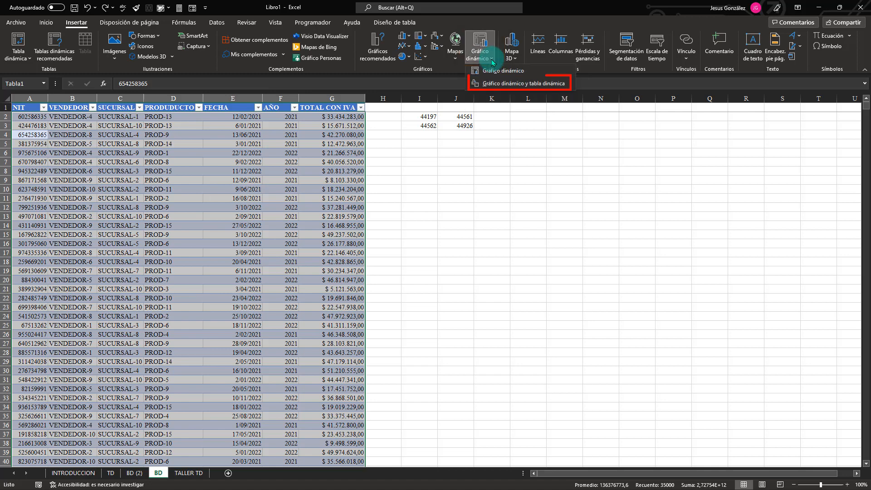
left_click(490, 85)
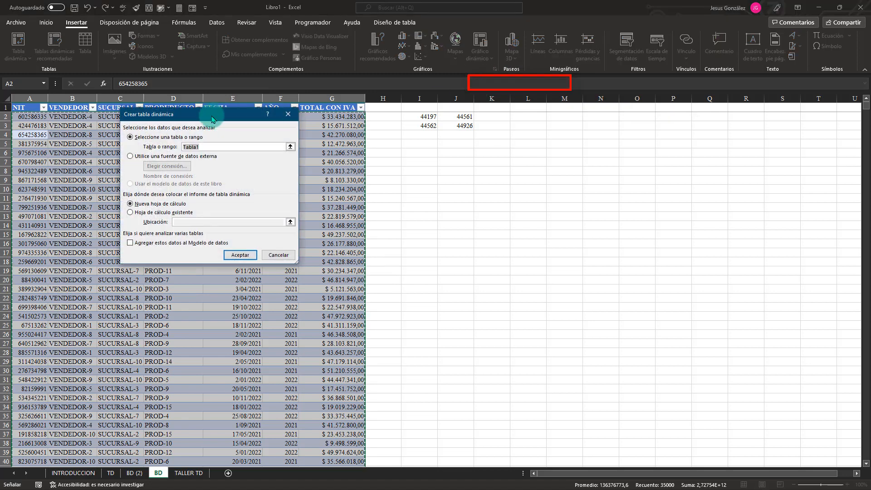
mouse_move(217, 113)
left_mouse_down()
mouse_move(464, 149)
mouse_move(526, 112)
left_mouse_up()
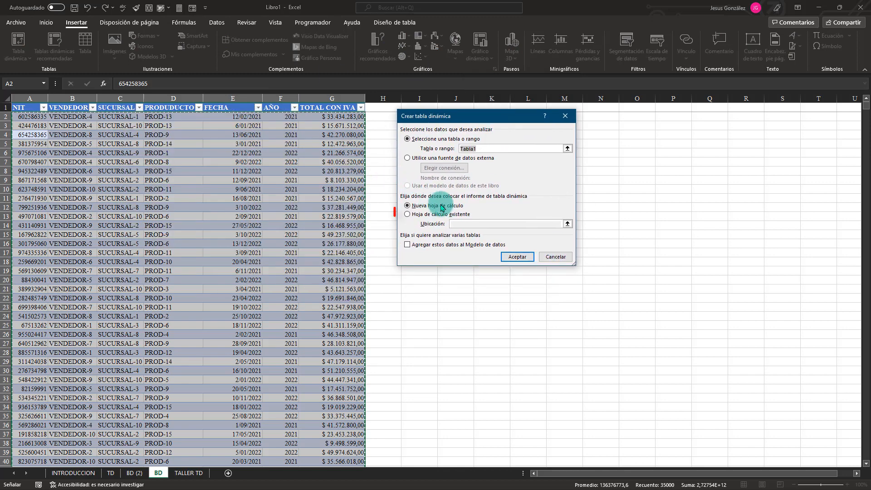
left_click(408, 215)
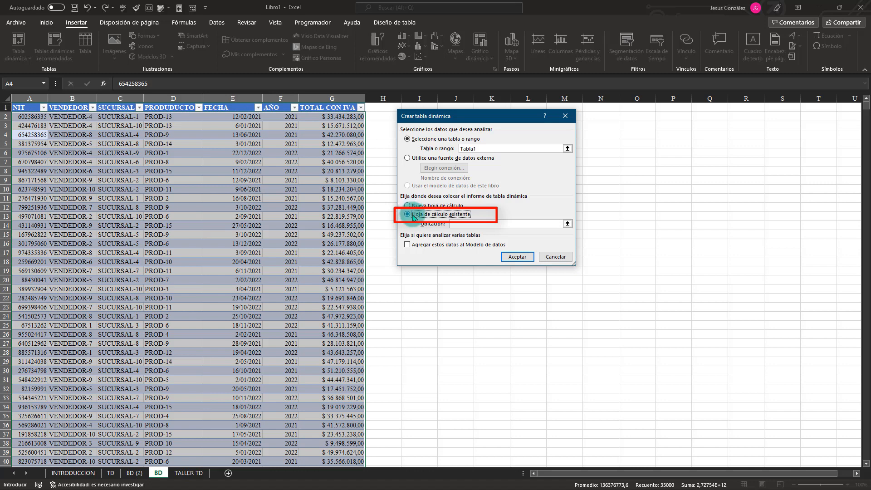
left_click(113, 475)
left_click_drag(486, 120, 389, 132)
left_click(627, 126)
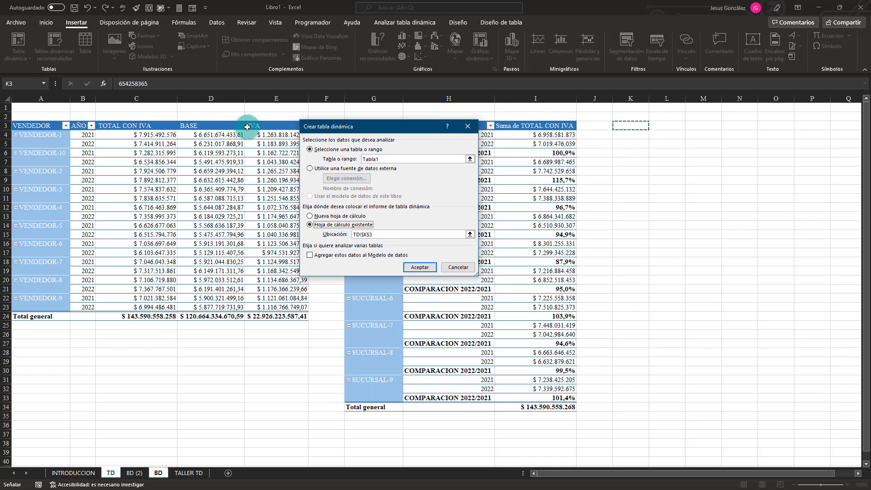
left_click(420, 268)
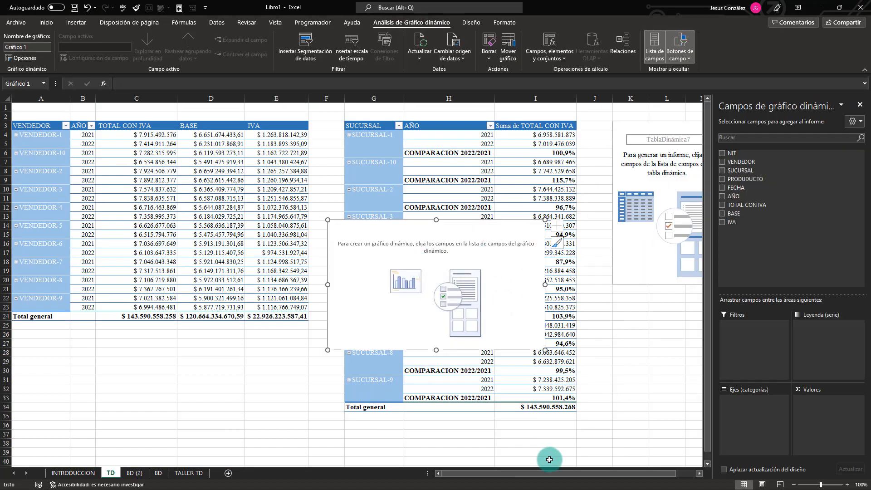
Add PRODUDUCTO as the pivot chart's category axis and TOTAL CON IVA as its values, and move the chart up over the branch table.
left_click_drag(535, 481, 553, 481)
left_click_drag(331, 248, 340, 184)
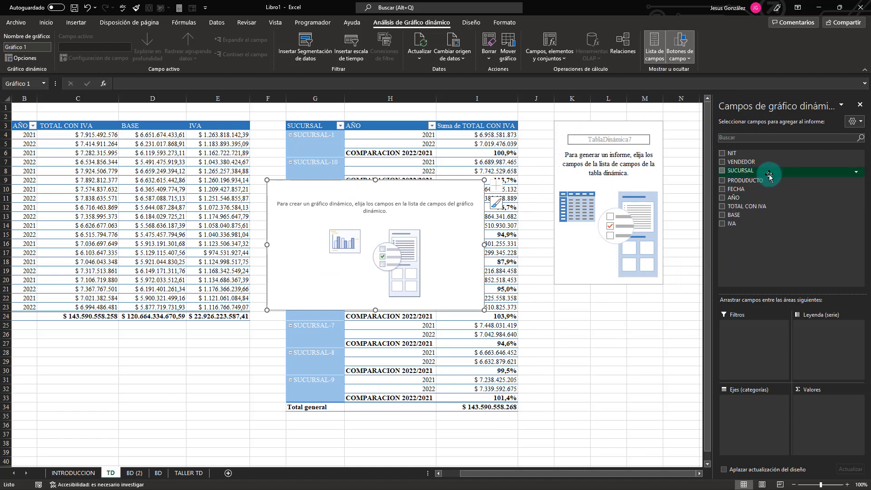
left_click(722, 180)
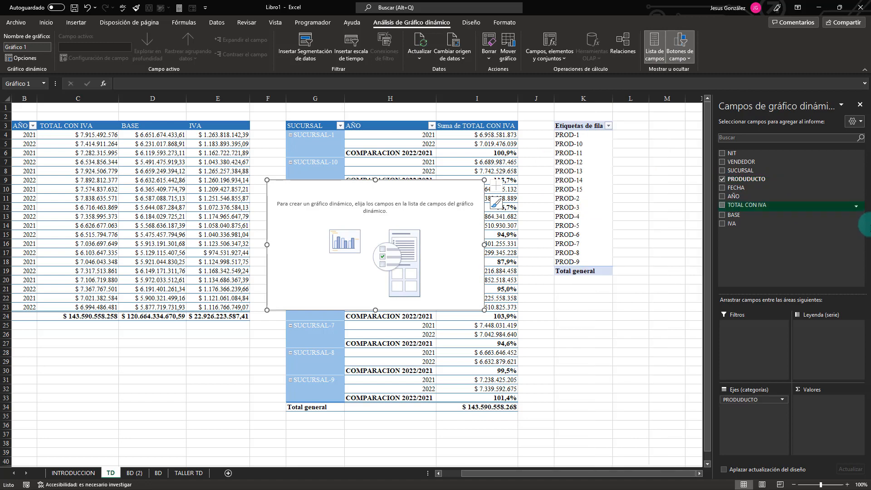
left_click(721, 205)
left_click_drag(423, 192, 447, 131)
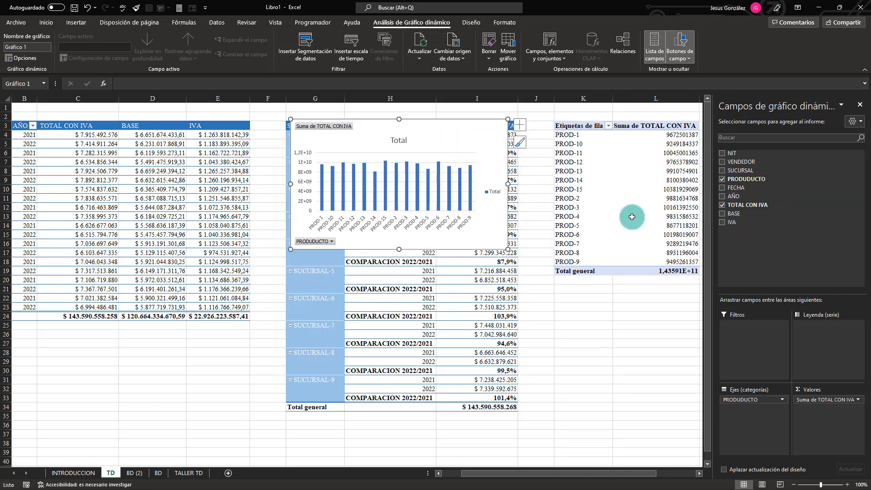
Heighten row 2 of the TD sheet and resize the product chart to fill it from column A to column L.
left_click(630, 191)
left_click(365, 140)
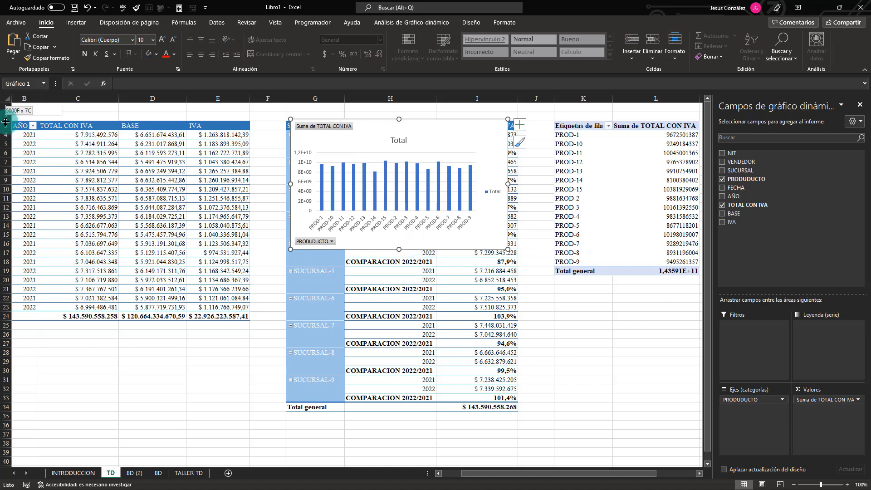
left_click_drag(5, 121, 6, 288)
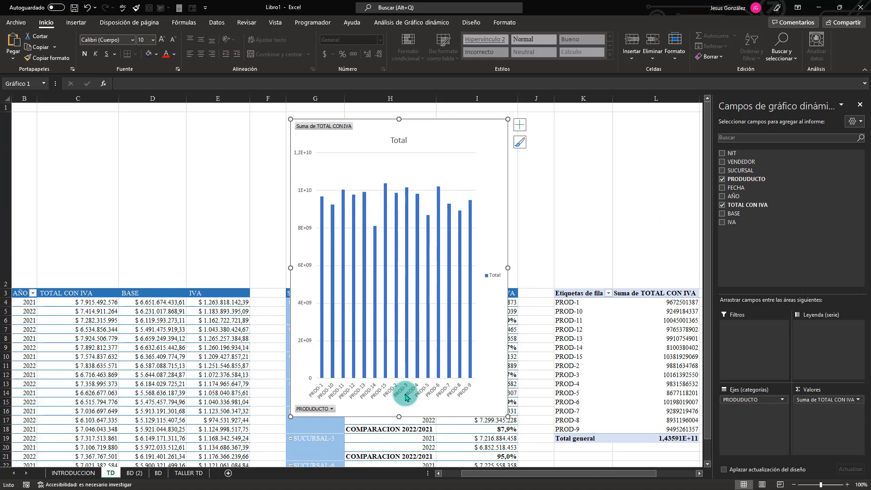
left_click_drag(399, 410, 369, 286)
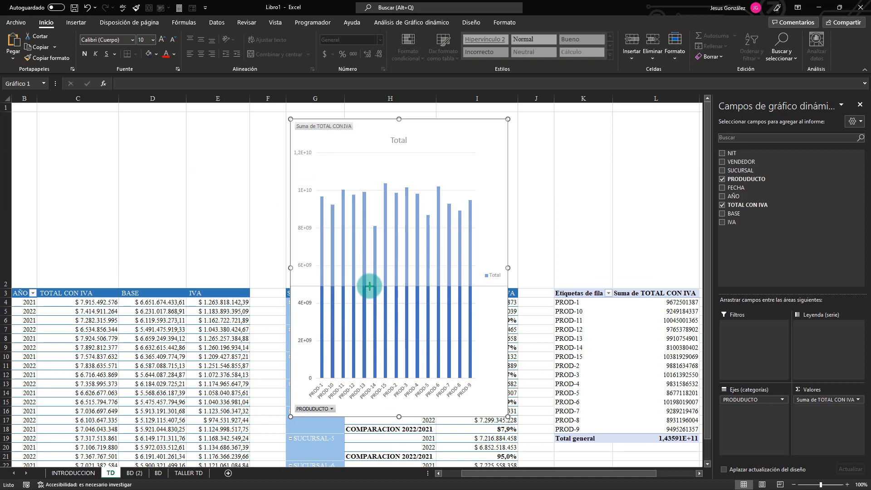
left_click_drag(290, 202, 9, 185)
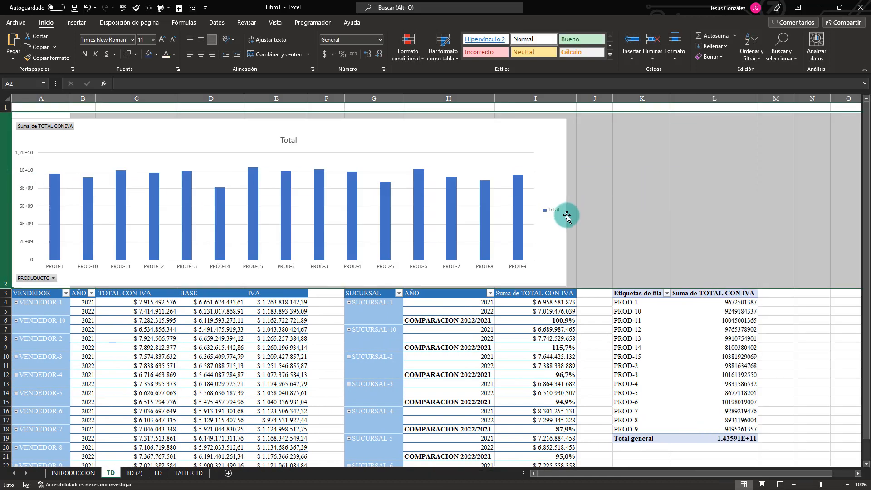
left_click(620, 194)
left_click_drag(556, 203, 867, 193)
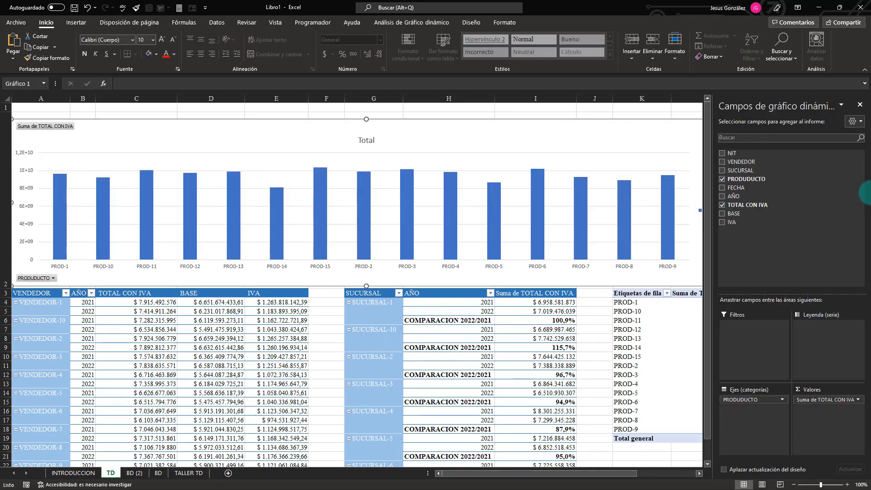
left_click(859, 104)
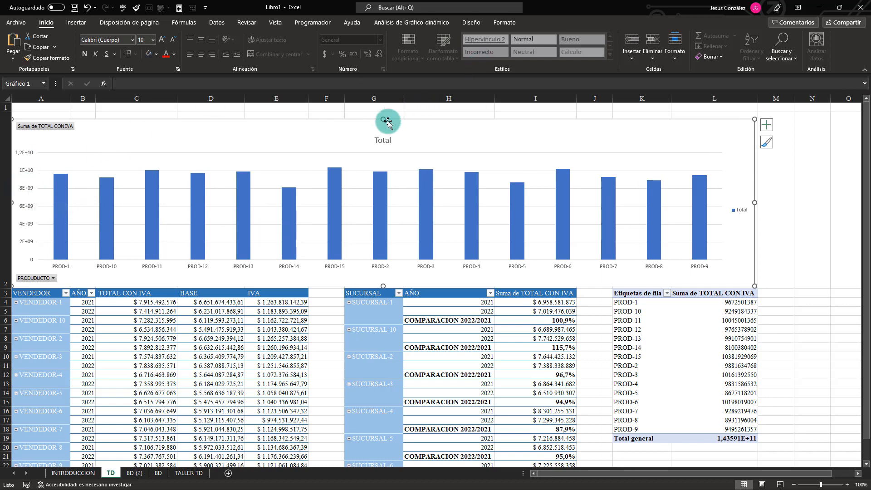
left_click_drag(382, 119, 383, 109)
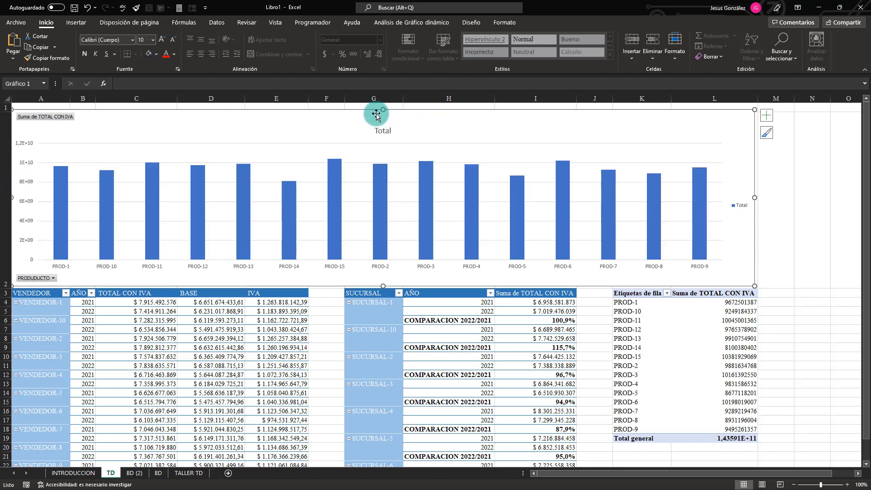
Remove the vertical axis from the product chart and add a data table beneath the columns.
left_click(25, 182)
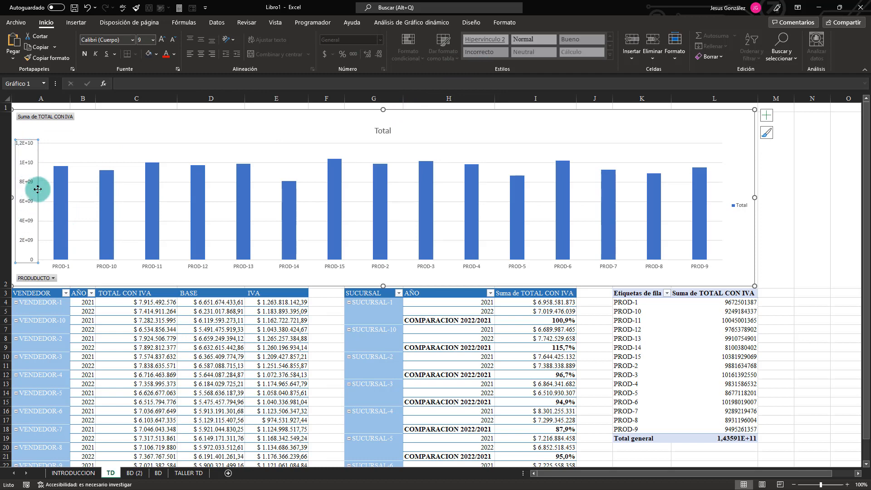
key("Delete")
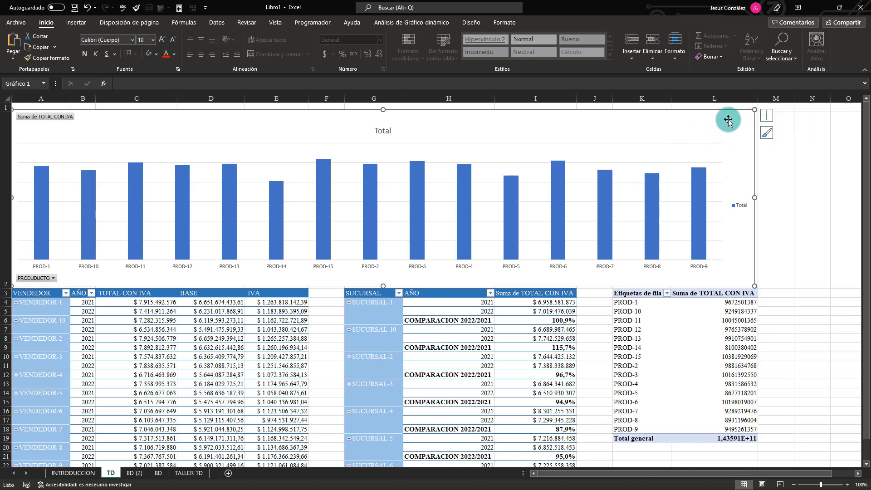
left_click(768, 118)
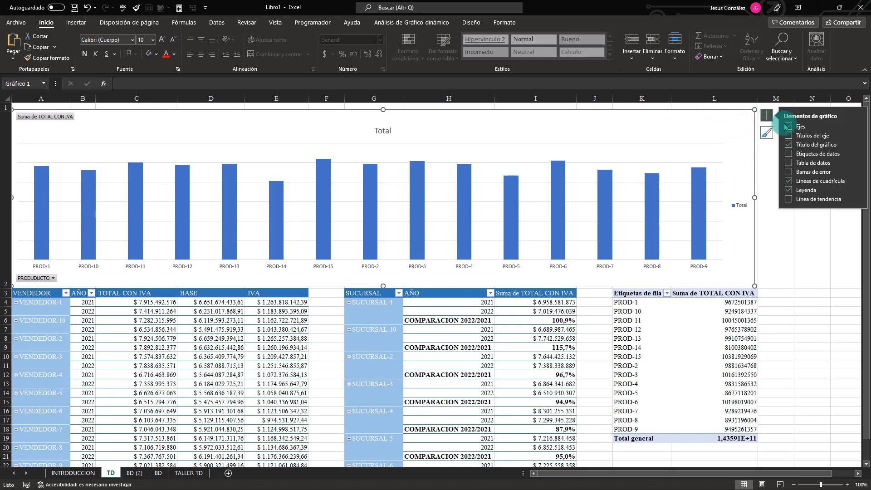
left_click(789, 164)
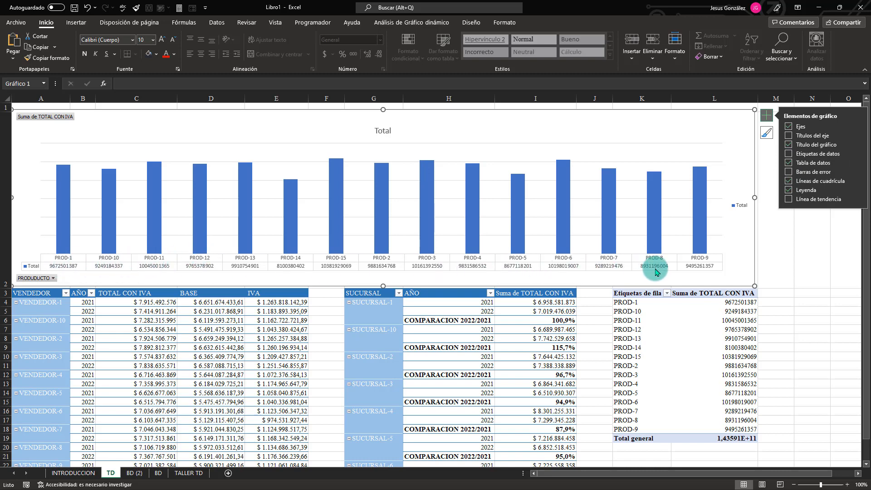
Format the product pivot table's Suma de TOTAL CON IVA as Moneda with $ symbol, 0 decimals and red negatives with a minus sign.
left_click(730, 345)
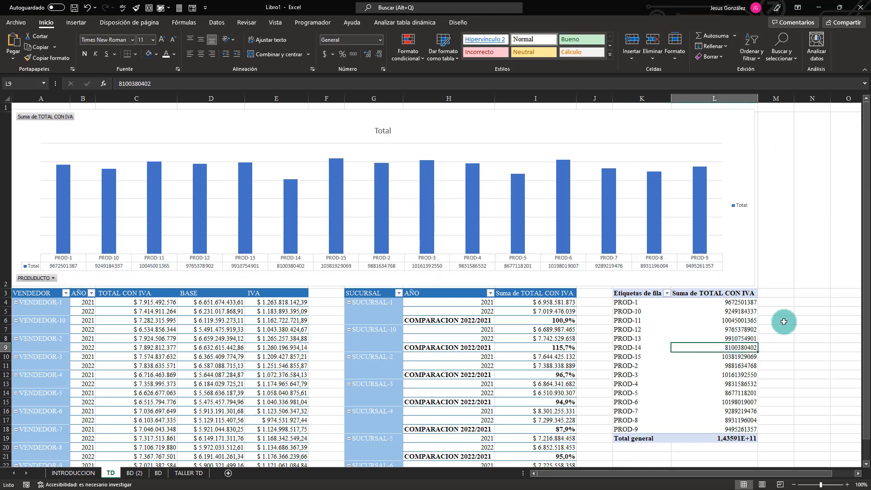
right_click(741, 333)
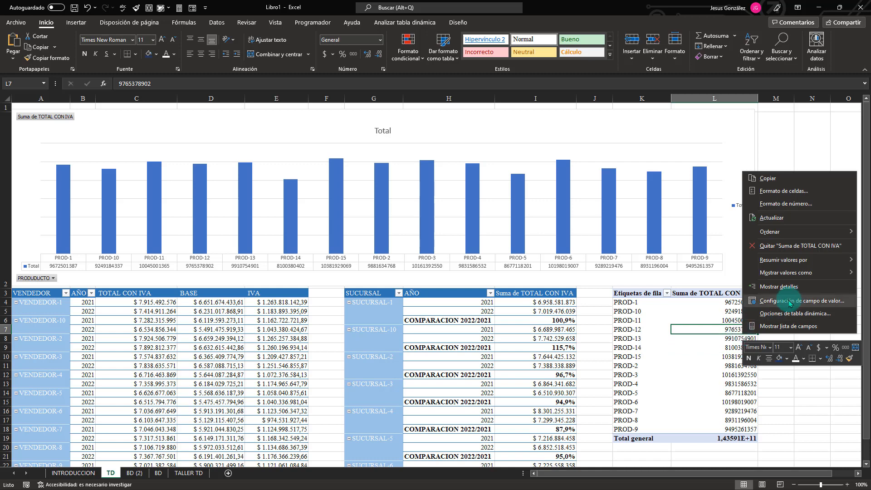
left_click(780, 300)
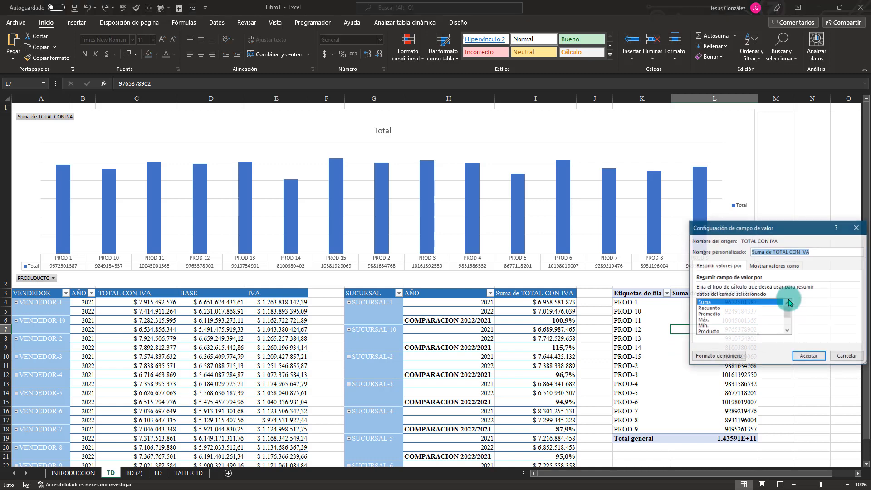
left_click(727, 358)
left_click(652, 238)
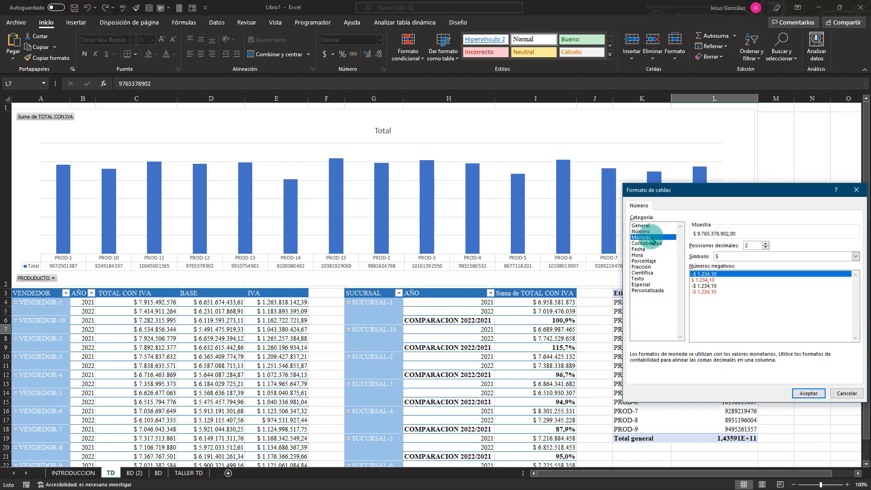
left_click(704, 292)
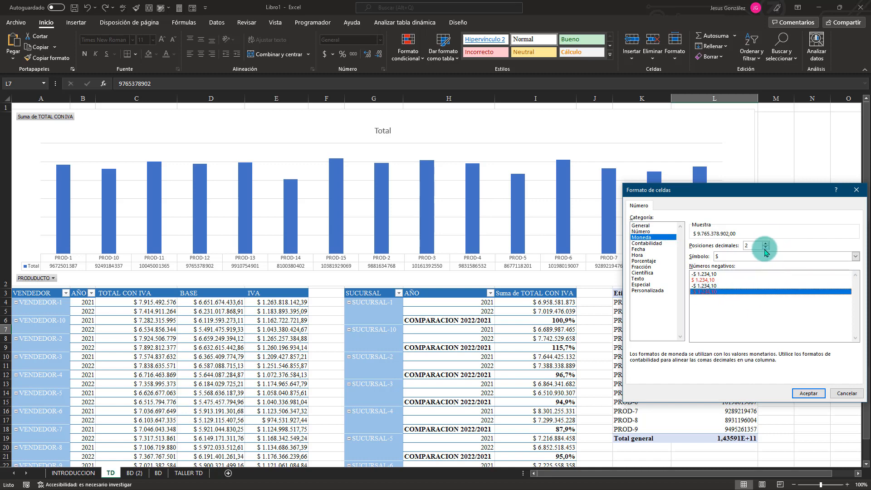
left_click(808, 394)
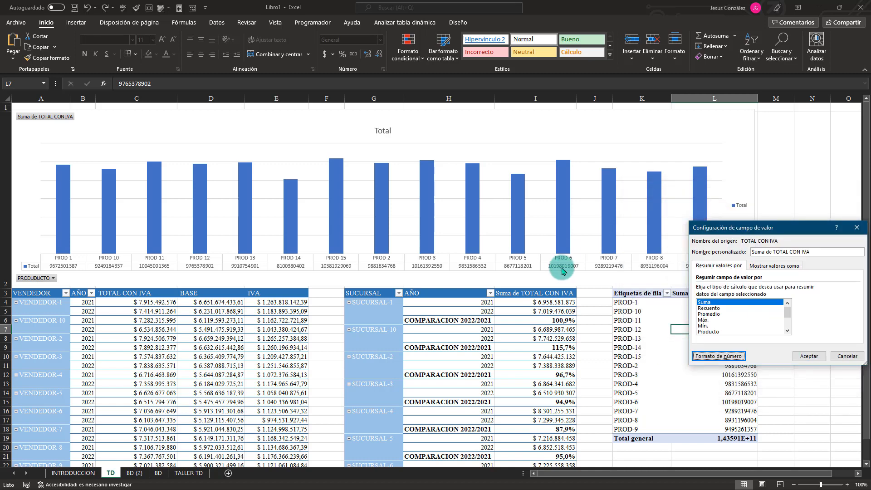
left_click(808, 355)
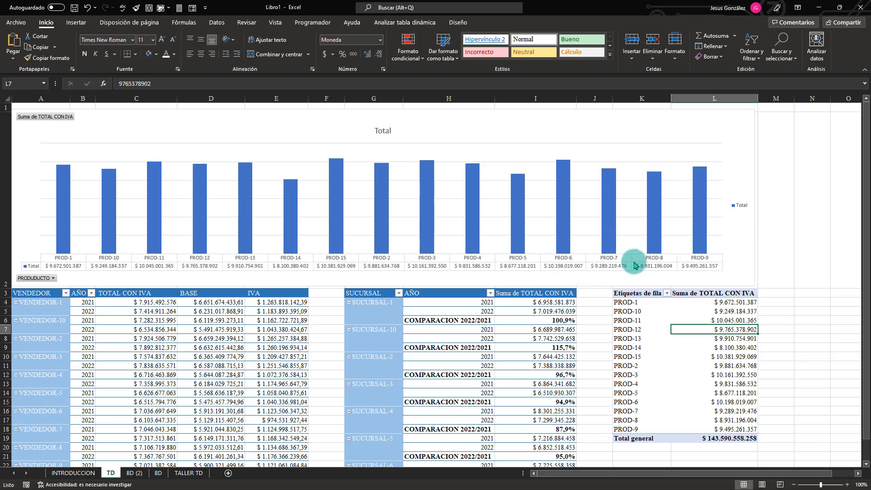
Delete the product chart's legend and change its title to VENTAS TOTALES POR PRODUCTO.
left_click(743, 207)
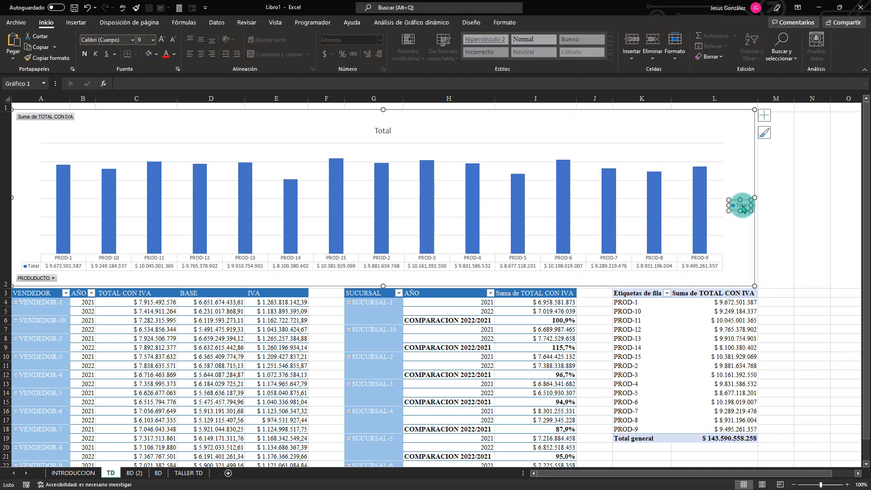
key("Delete")
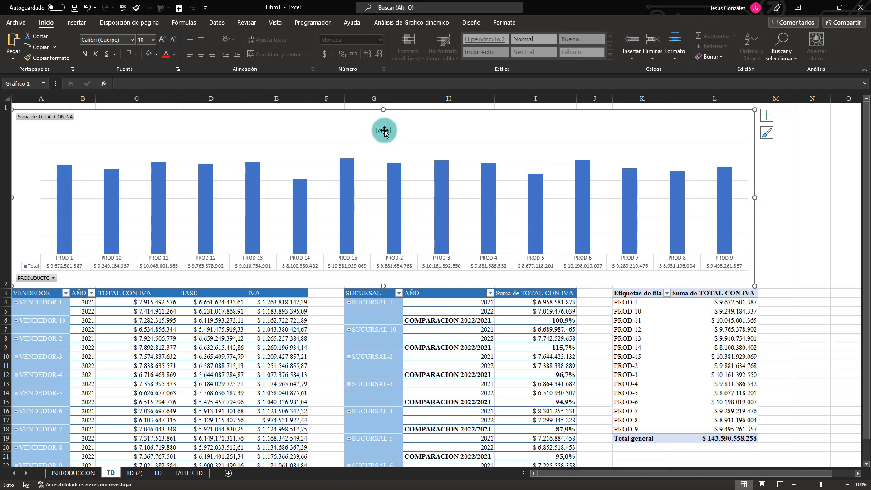
left_click(387, 130)
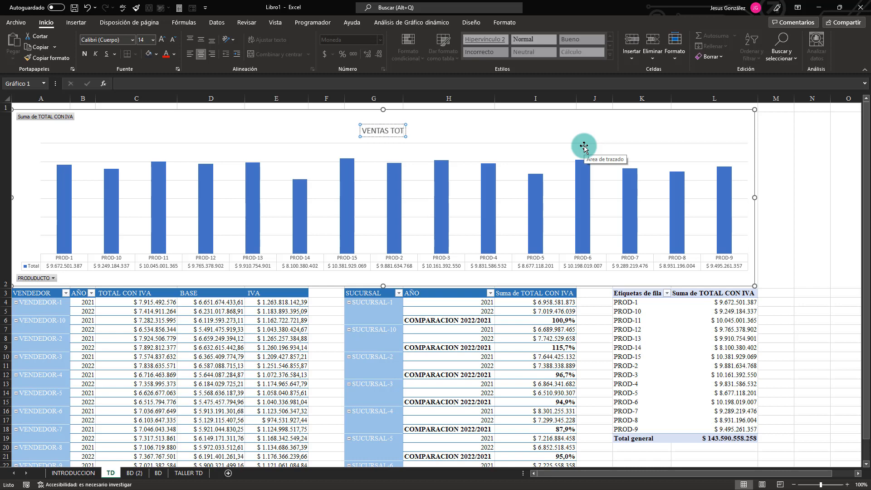
type("POR PRODUCTO")
left_click(578, 148)
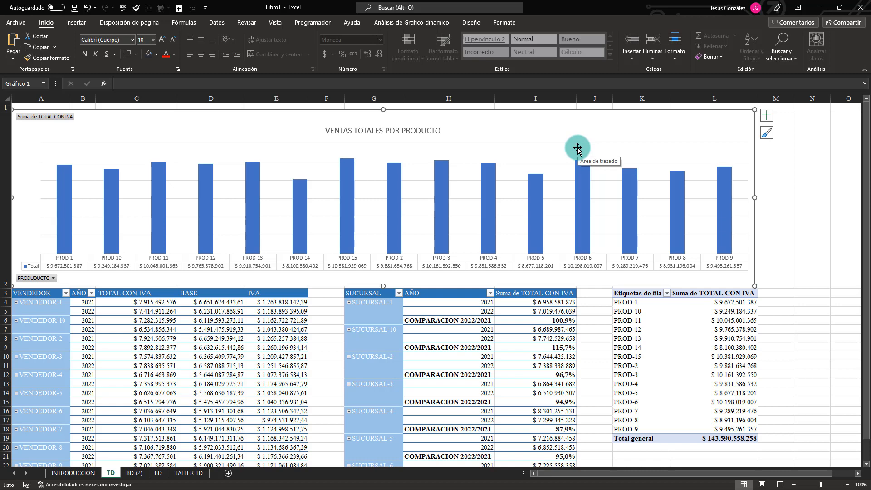
Apply the dark grey gradient-background chart style to the product chart and delete its vertical axis.
left_click(505, 22)
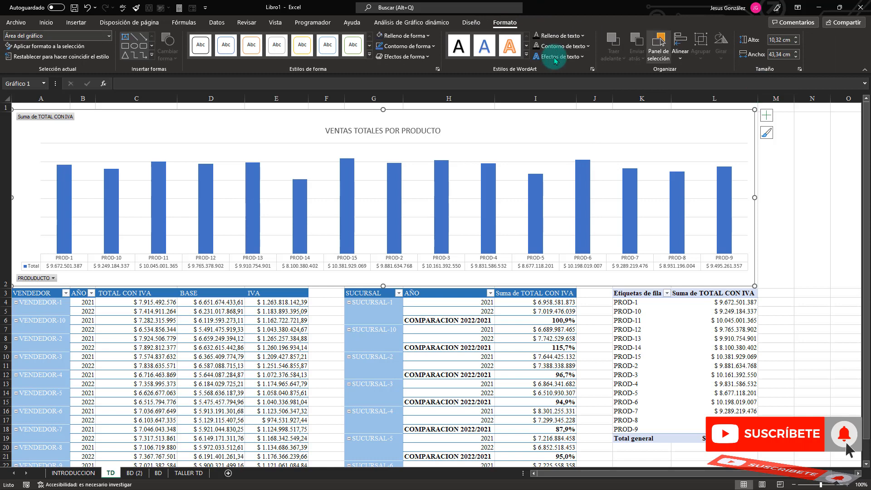
left_click(471, 23)
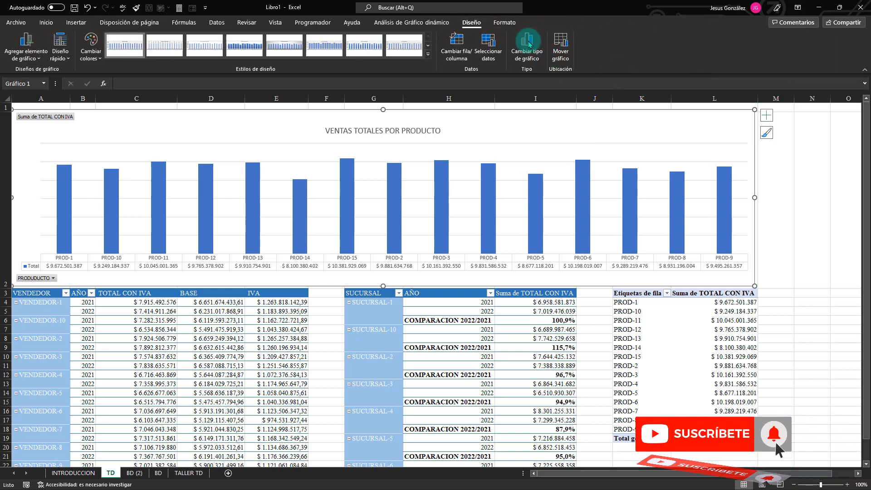
left_click(428, 54)
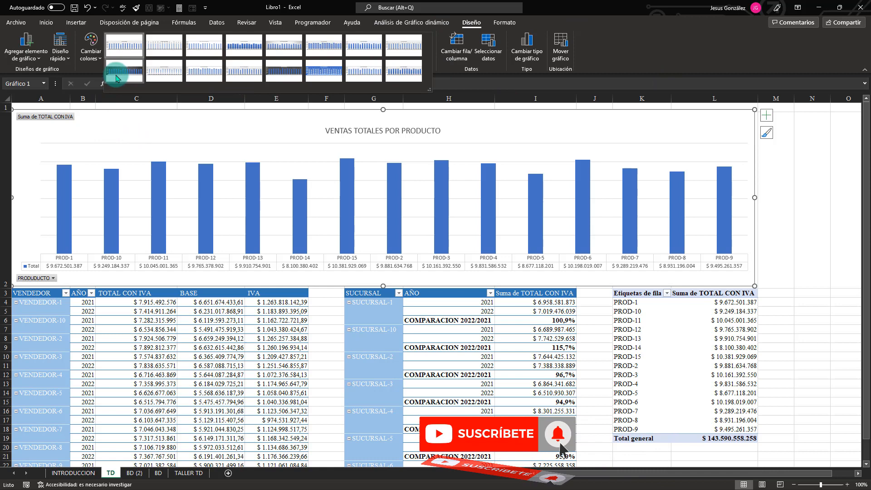
left_click(116, 75)
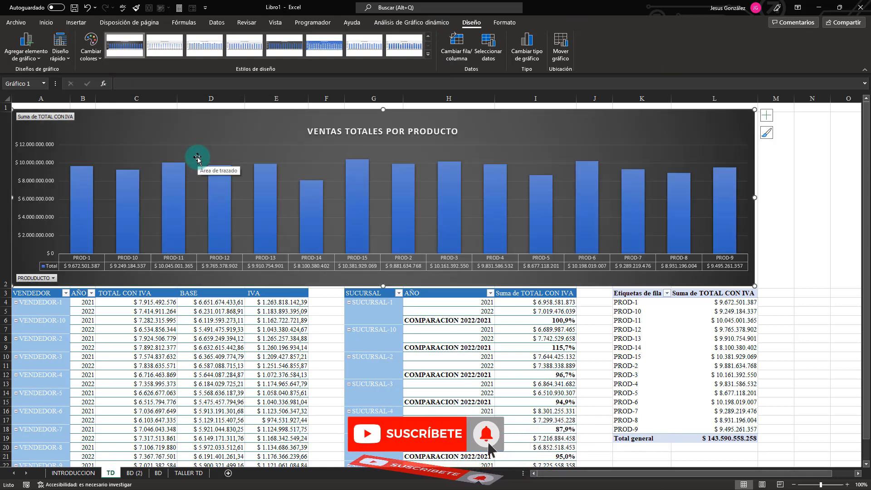
left_click(36, 183)
key("Delete")
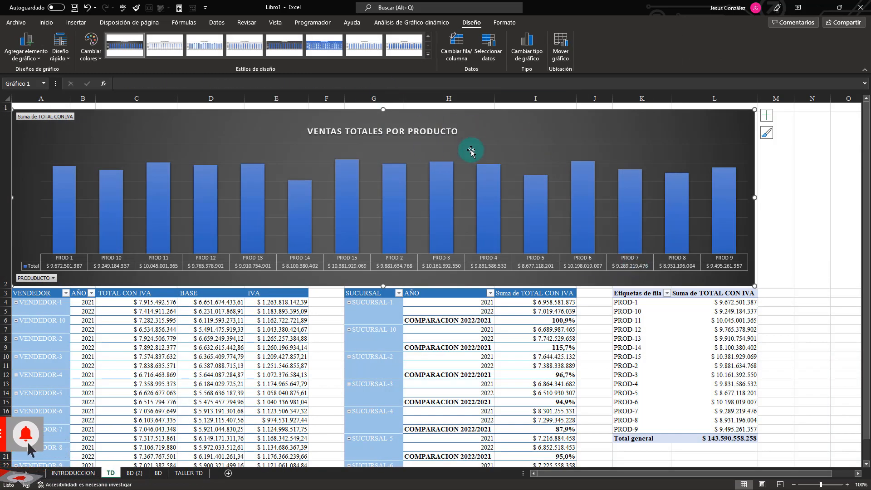
Fill the product chart's column series with the turquoise gradient using Relleno degradado.
double_click(502, 134)
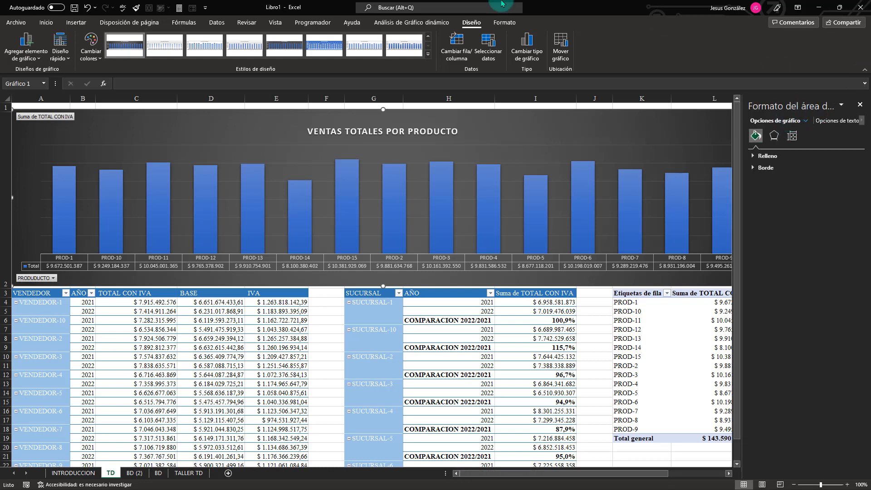
left_click(255, 202)
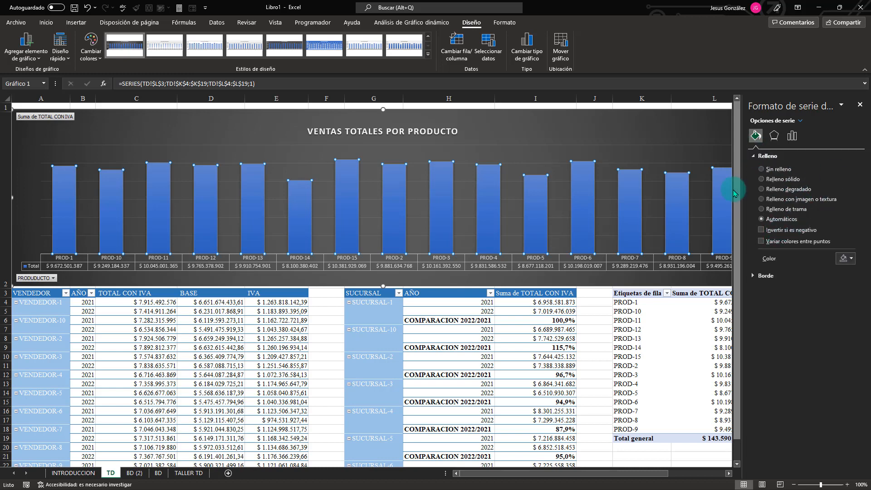
left_click(761, 190)
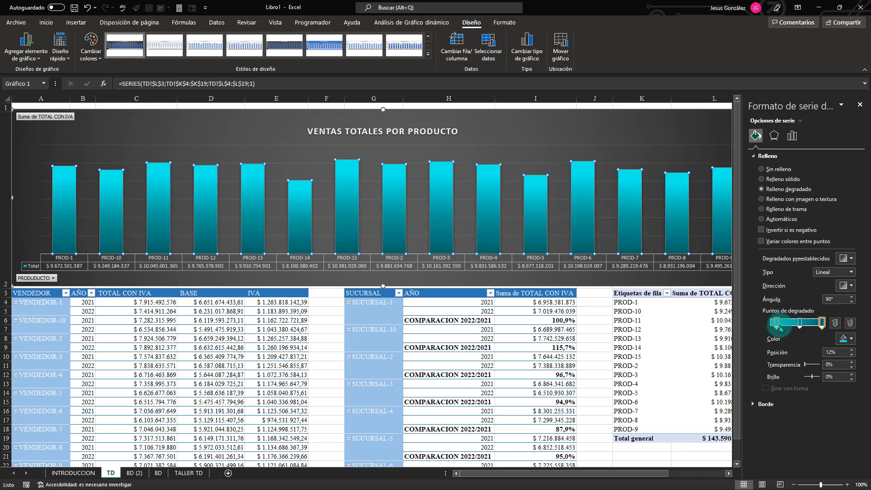
left_click(570, 153)
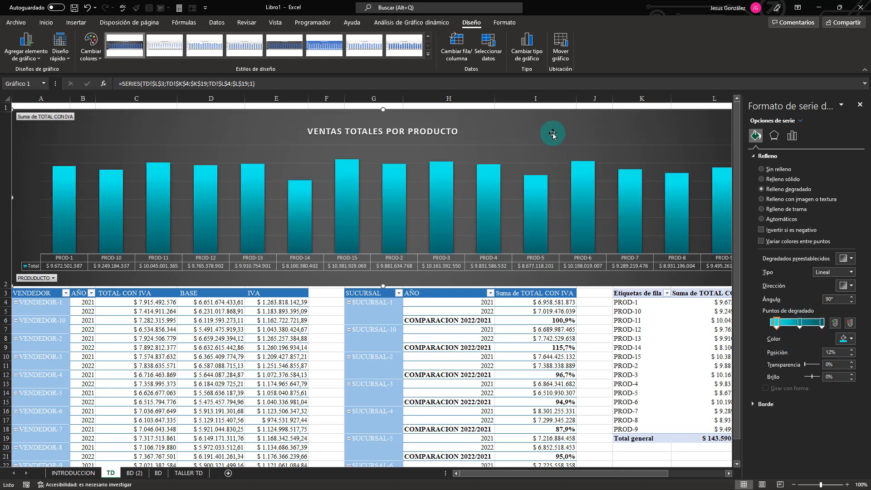
left_click(762, 190)
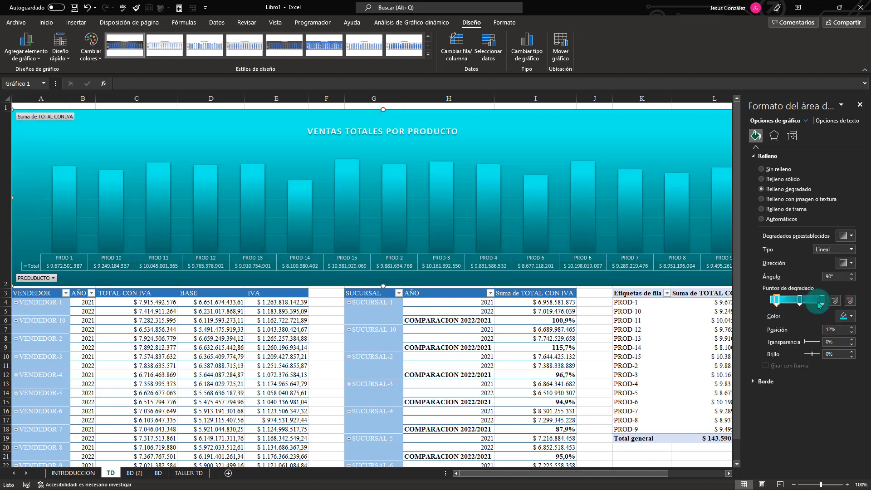
key("ctrl+z")
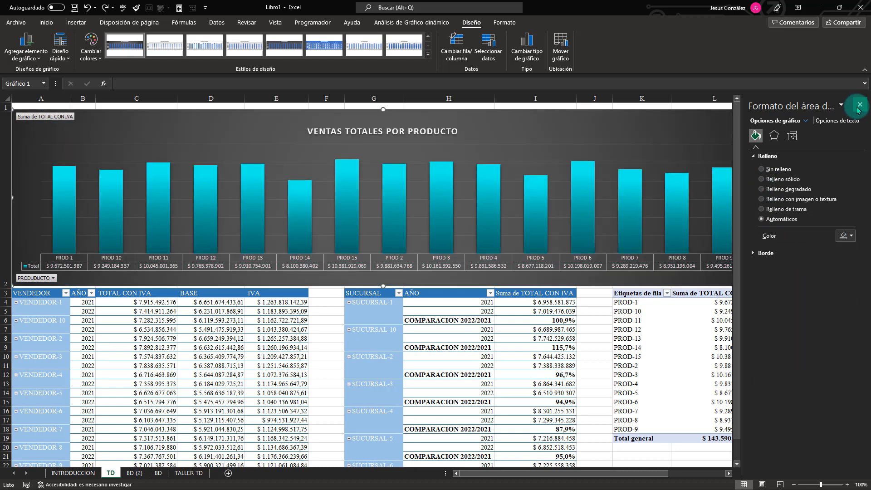
left_click(859, 105)
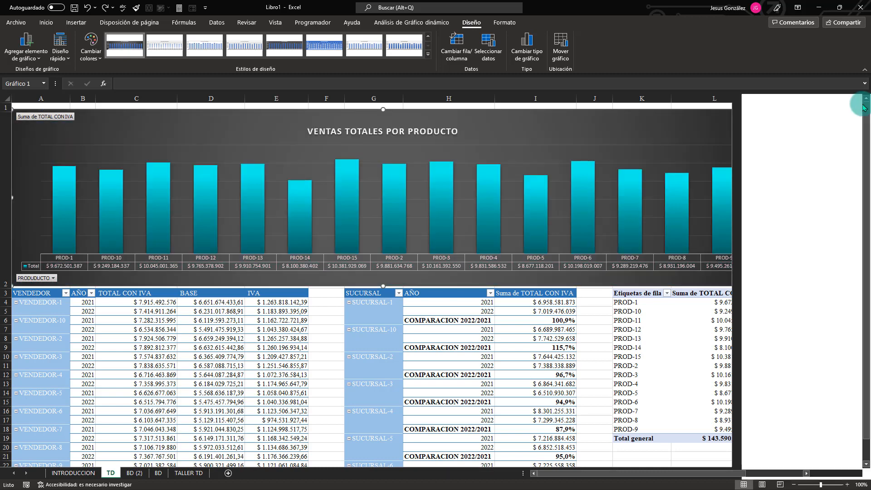
Turn on banded columns for the product pivot table and apply a light blue style with dark blue header and total rows, following the TALLER TD example.
left_click(740, 347)
left_click(190, 473)
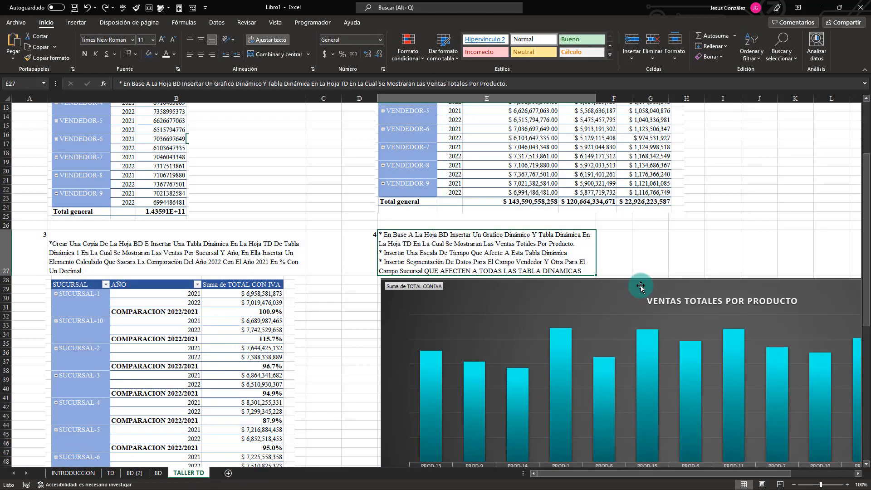
scroll(706, 270, "down", 11)
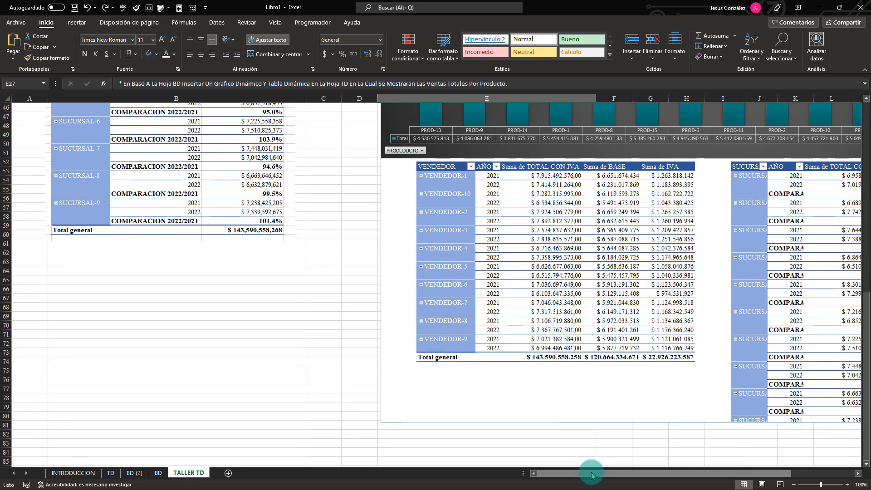
left_click_drag(592, 476, 775, 464)
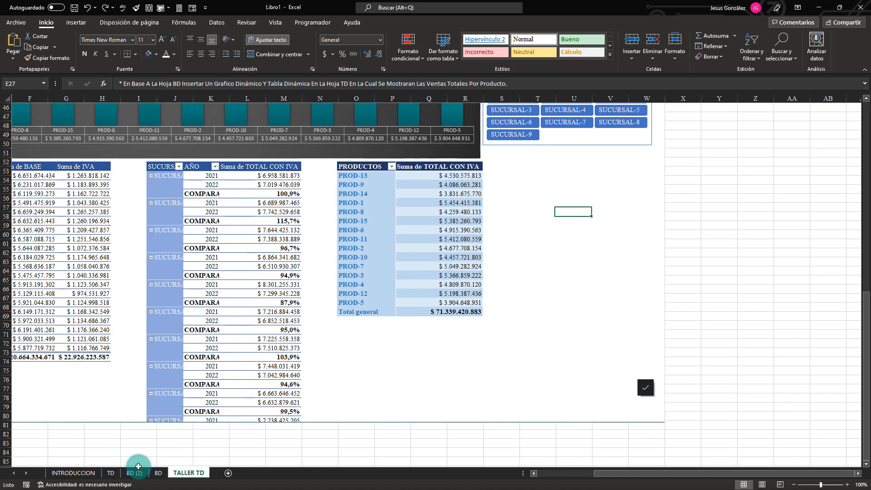
left_click(111, 473)
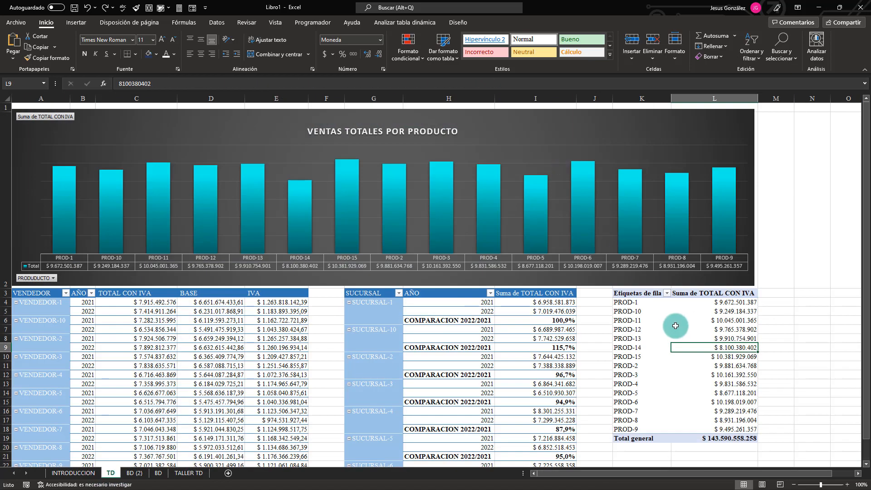
left_click(453, 24)
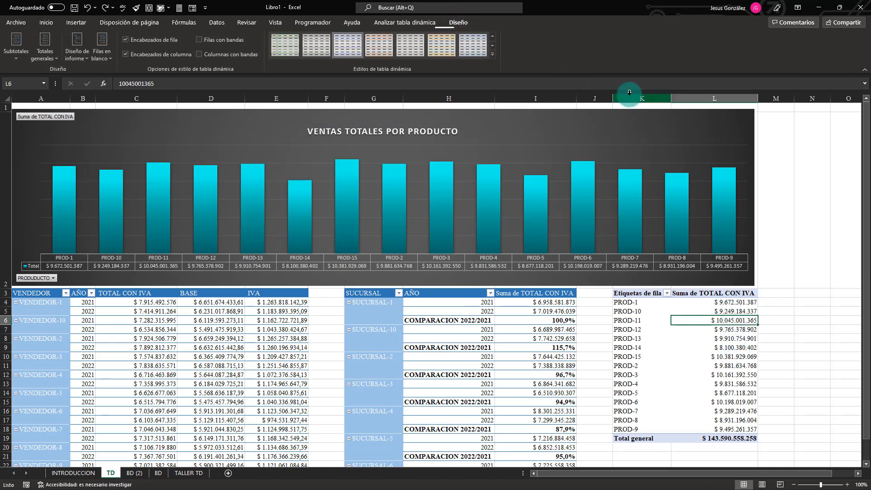
left_click(200, 54)
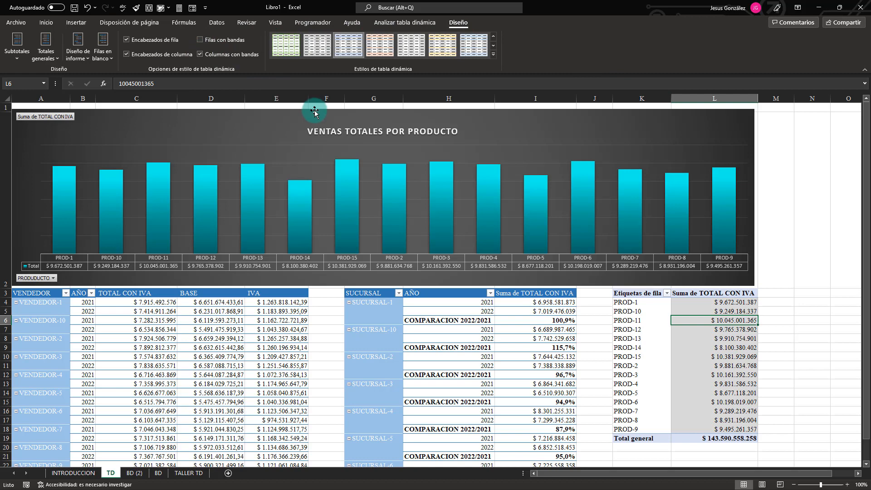
left_click(494, 54)
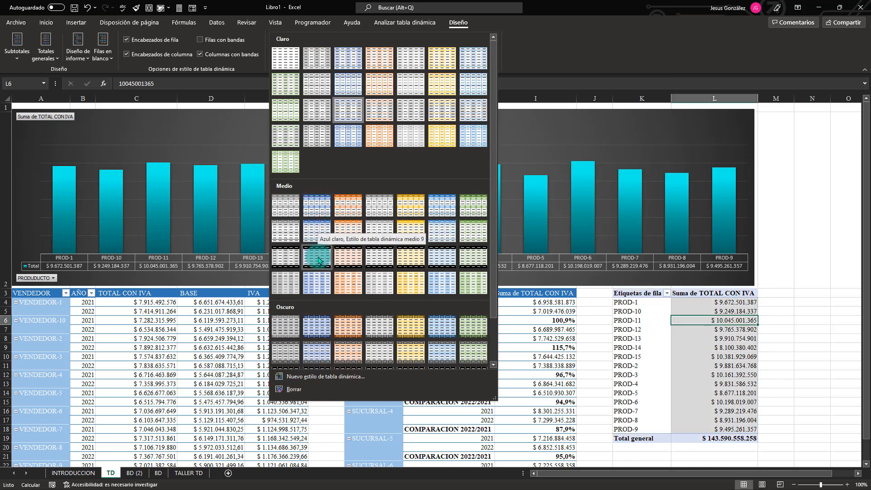
left_click(441, 261)
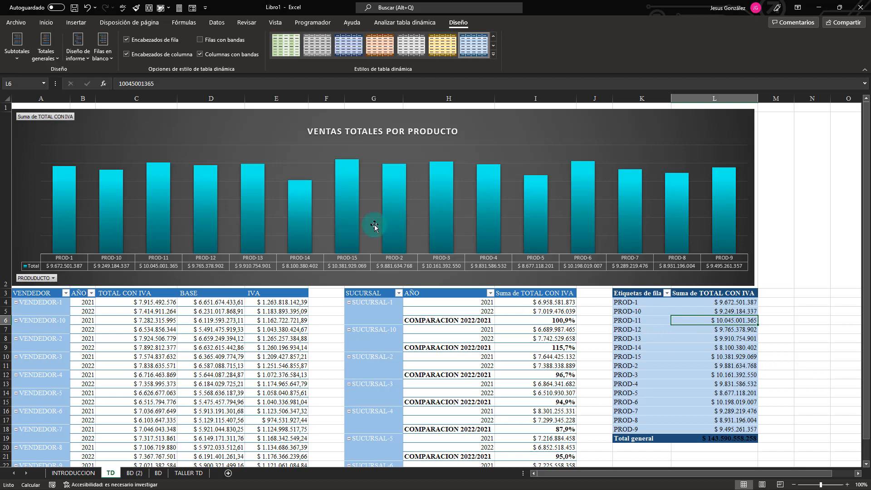
Insert a FECHA timeline for the product pivot table in the TD sheet and place it beside the chart at column M, following the TALLER TD example.
left_click(188, 473)
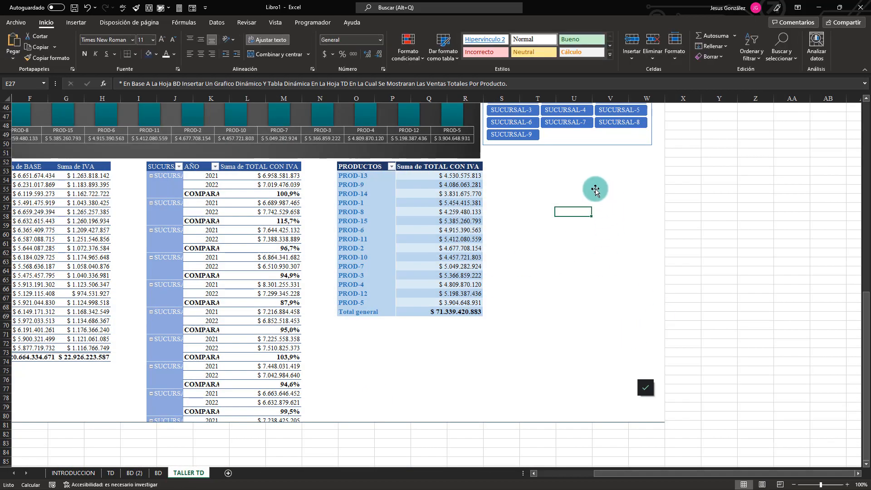
scroll(505, 232, "up", 10)
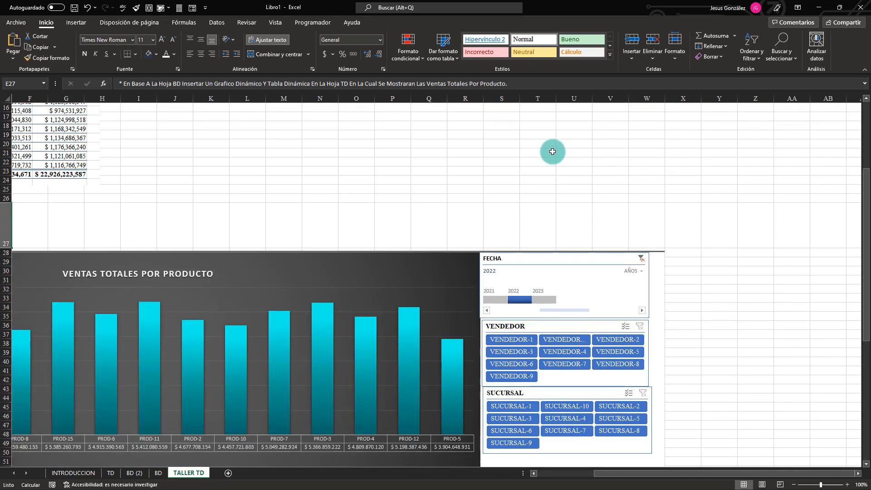
scroll(546, 262, "down", 3)
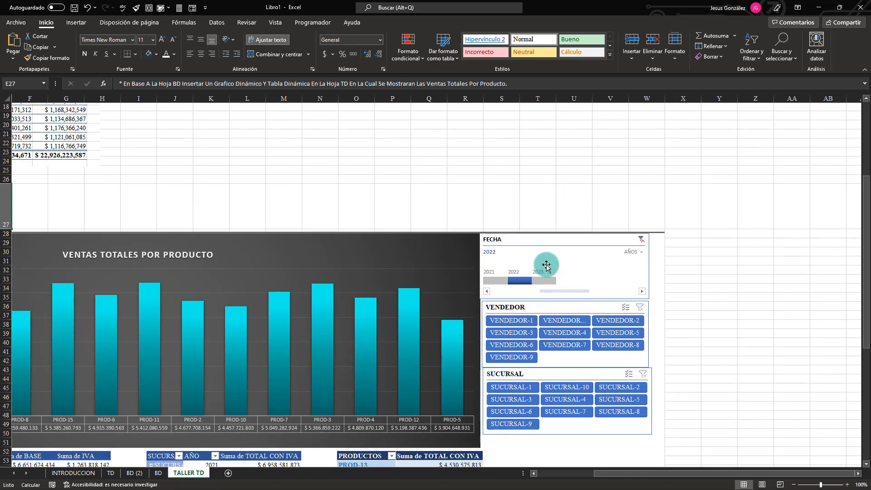
left_click(111, 473)
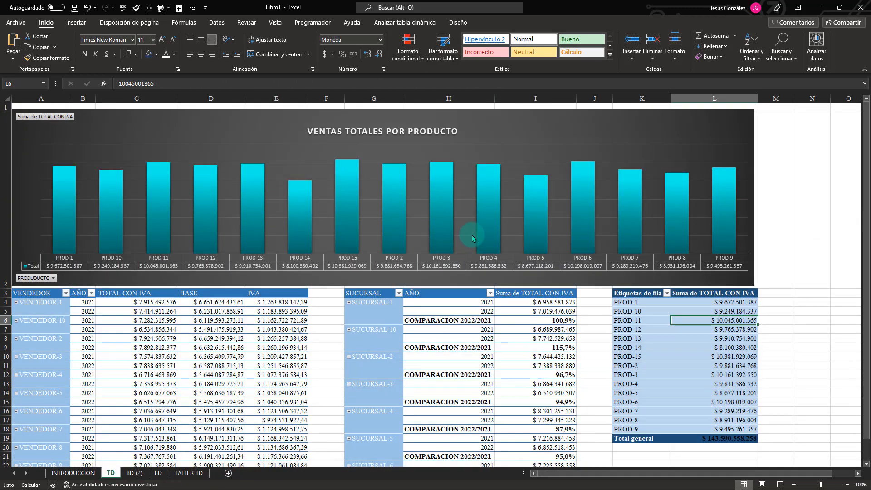
scroll(690, 345, "down", 4)
scroll(845, 155, "up", 4)
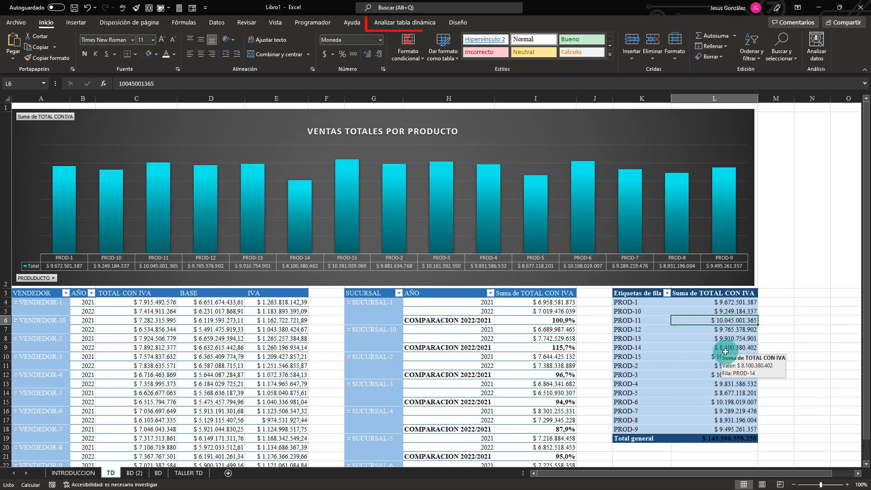
left_click(404, 22)
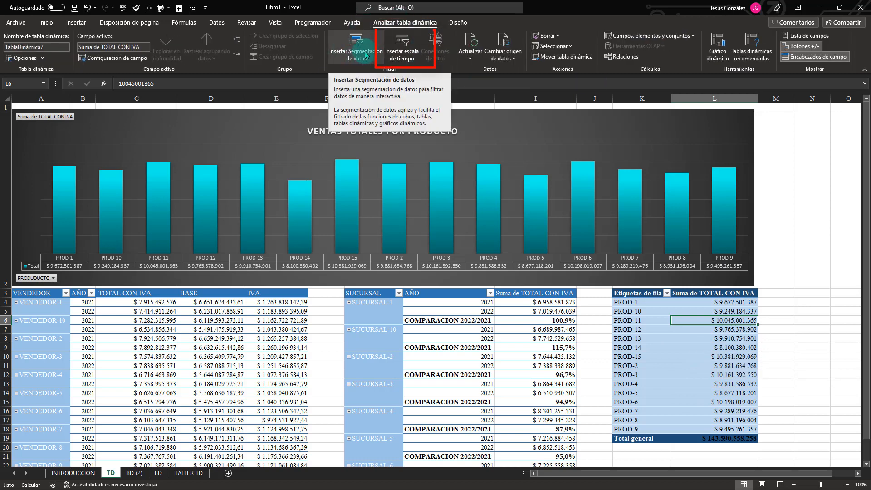
left_click(403, 54)
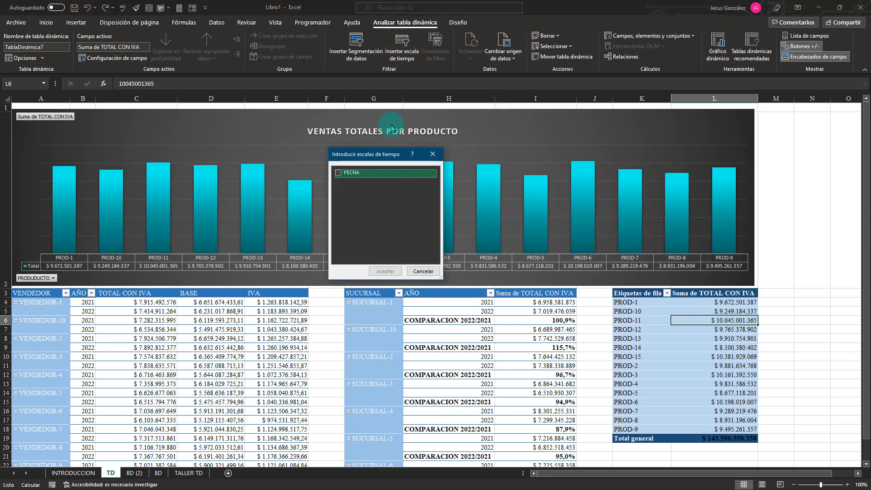
left_click(337, 173)
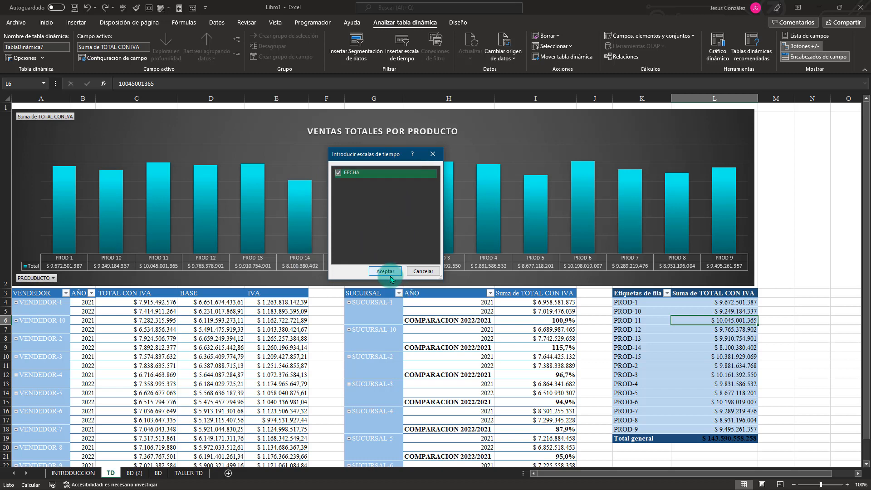
left_click(385, 271)
left_click(463, 268)
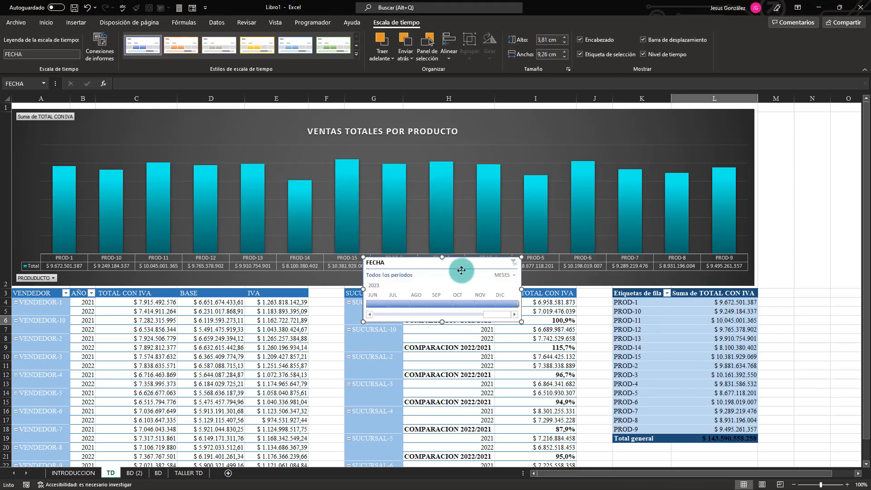
left_click_drag(461, 270, 743, 113)
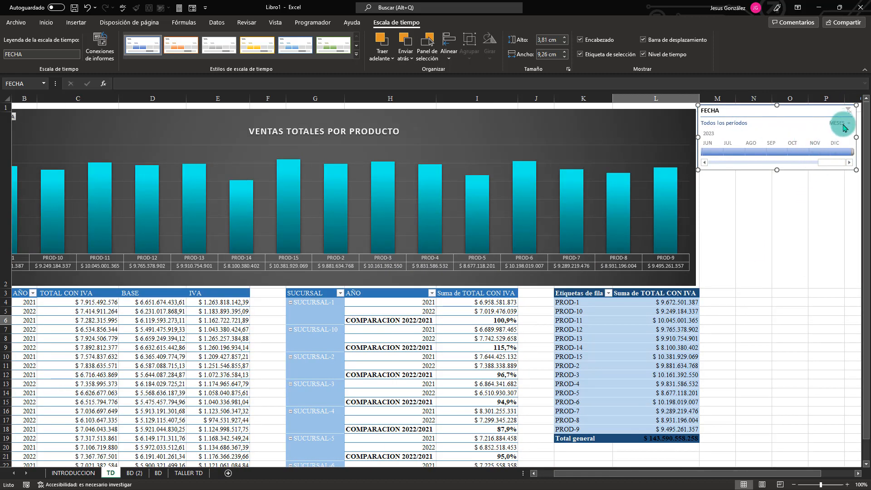
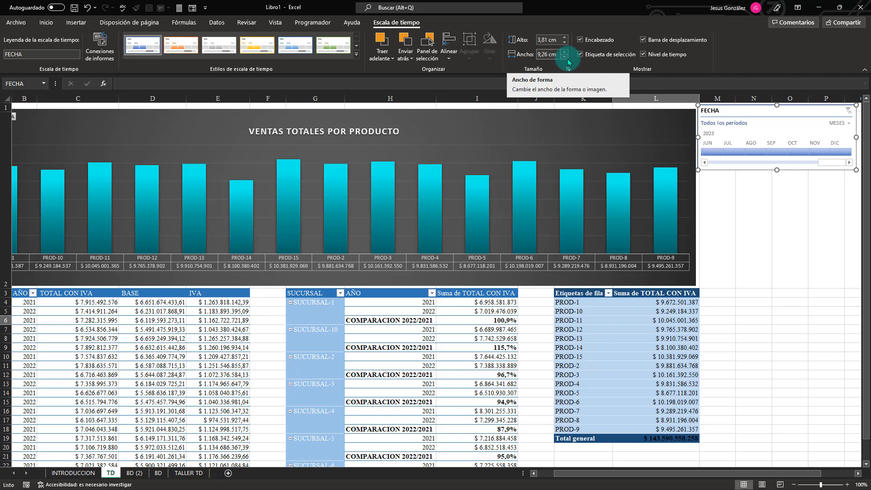
Apply the dark blue timeline style to the FECHA timeline.
left_click(356, 54)
left_click(140, 92)
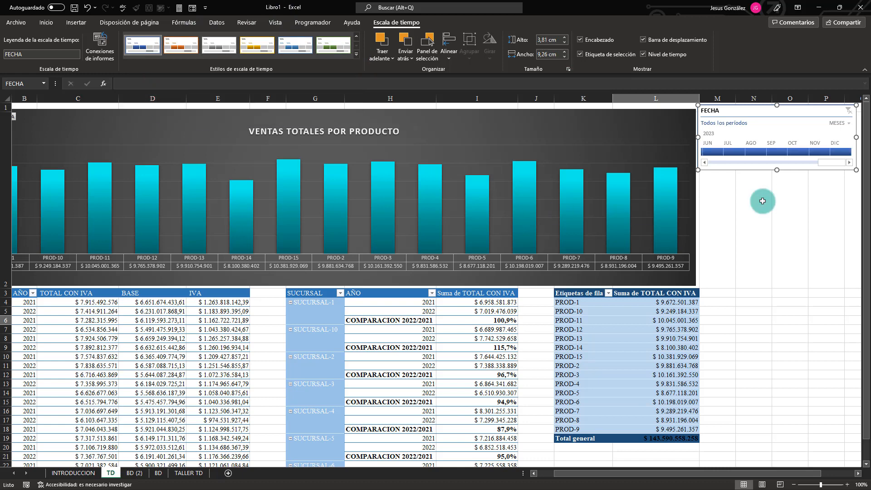
Set the FECHA timeline's time level to AÑOS and narrow the timeline to 8,44 cm wide.
left_click(849, 124)
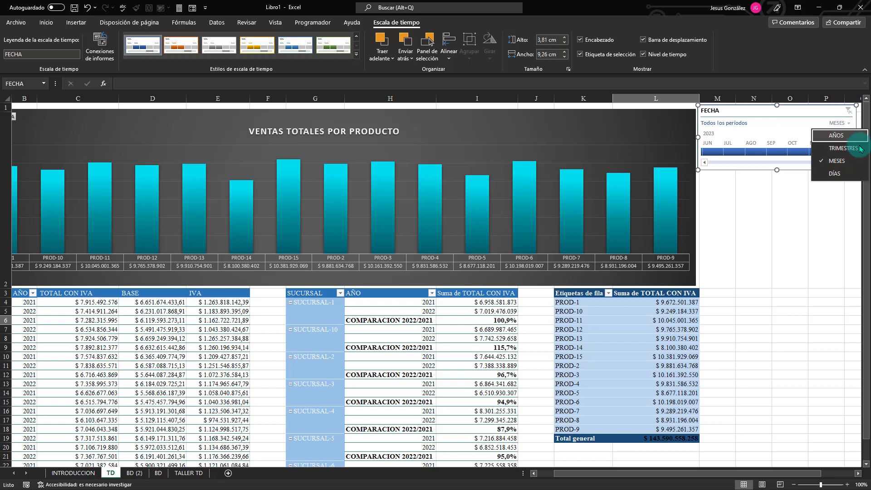
left_click(846, 155)
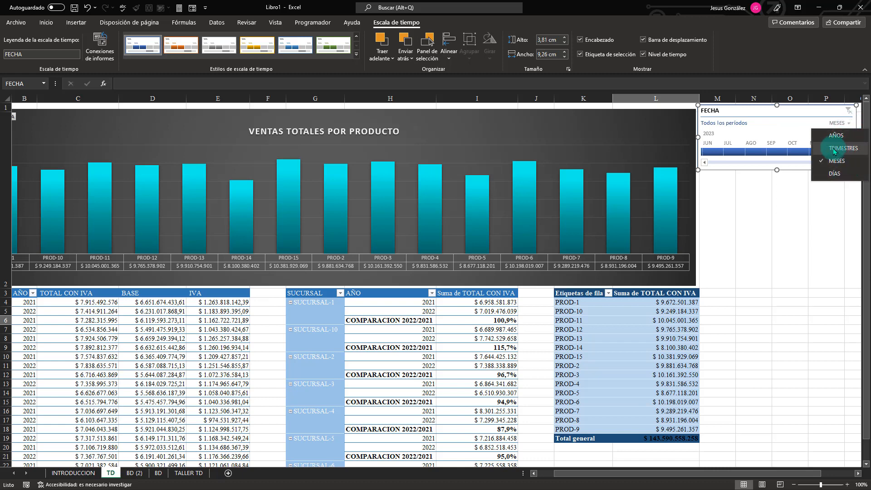
left_click(849, 124)
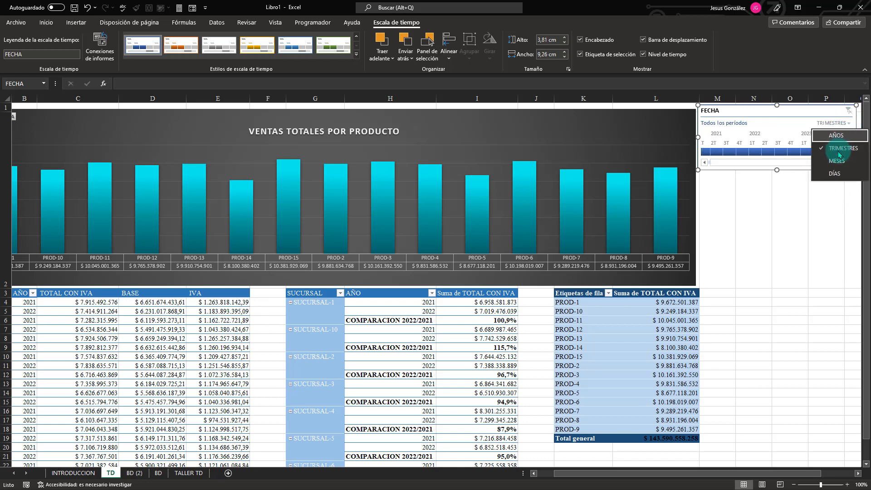
left_click(835, 137)
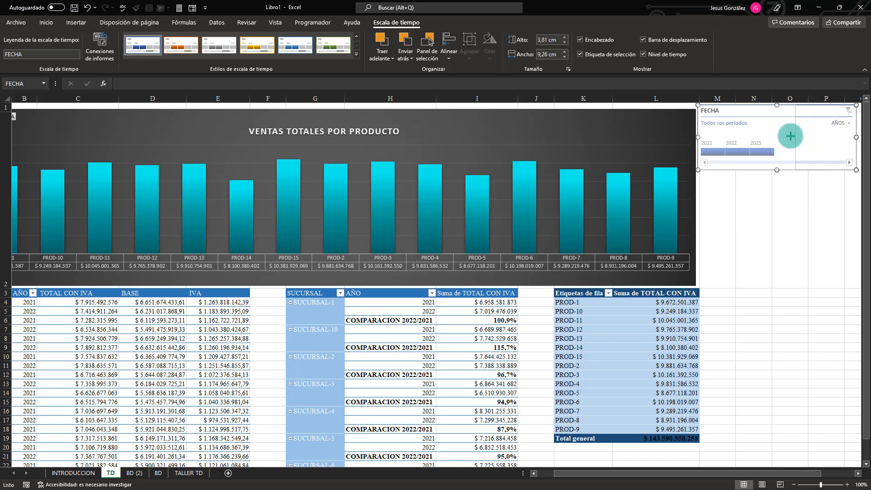
left_click_drag(856, 137, 842, 136)
Test the FECHA timeline by filtering the product table and chart by 2023, 2022 and 2021 in turn.
left_click_drag(742, 157, 763, 151)
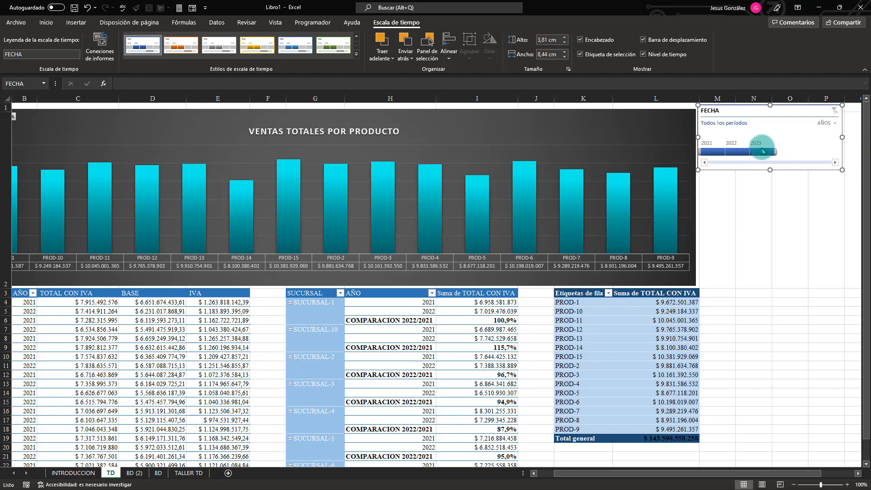
left_click(766, 155)
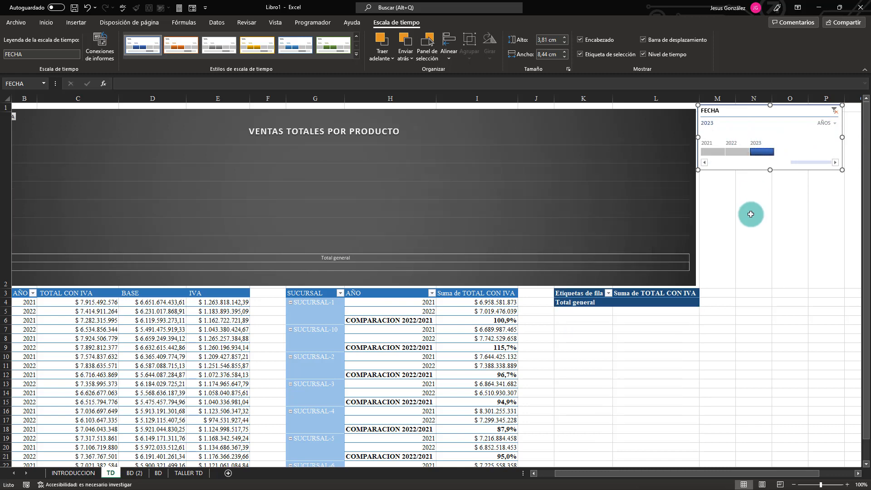
left_click(742, 155)
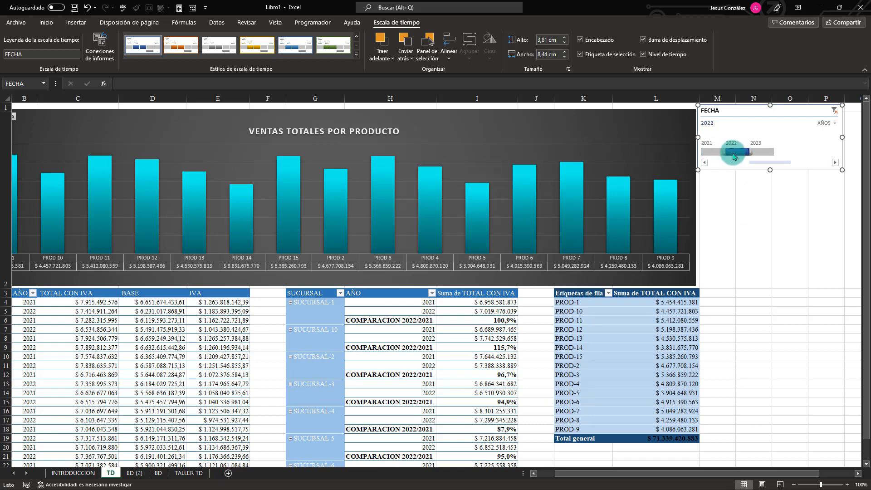
left_click(713, 152)
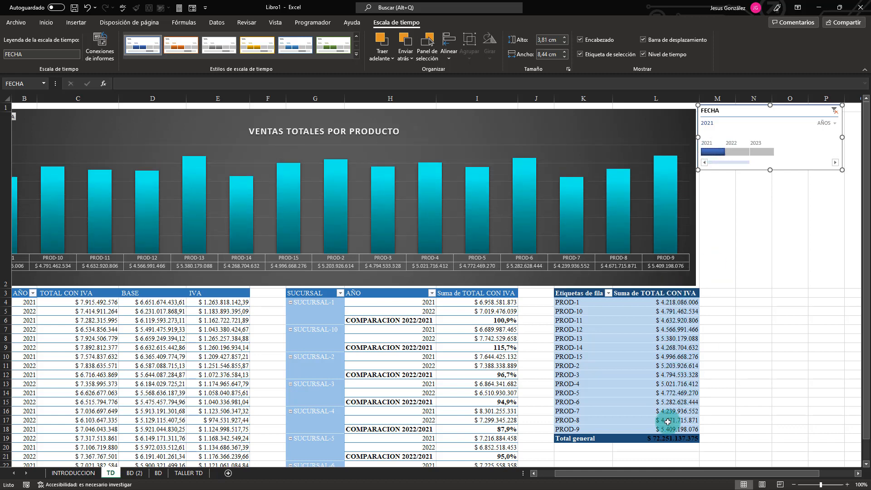
left_click(740, 153)
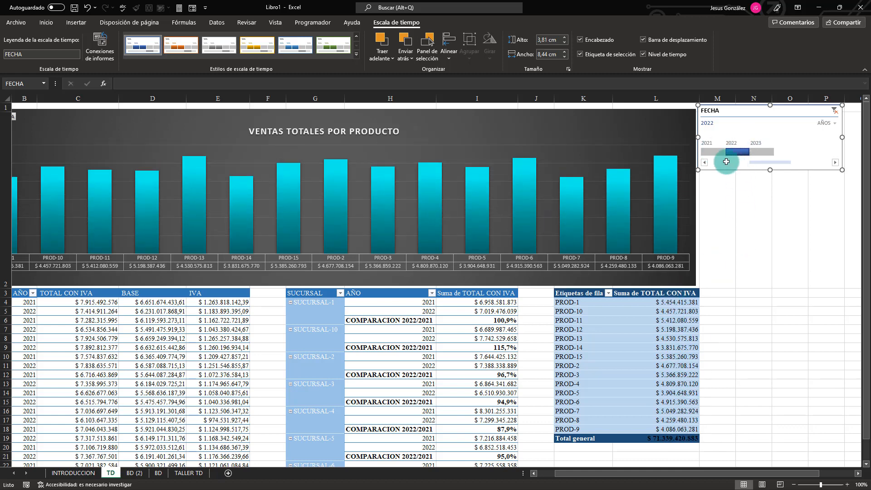
left_click(715, 151)
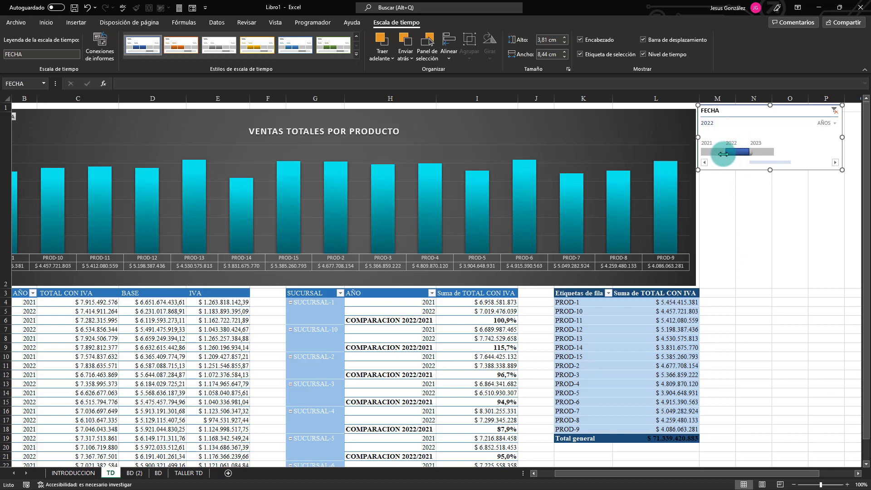
left_click(735, 157)
left_click(713, 152)
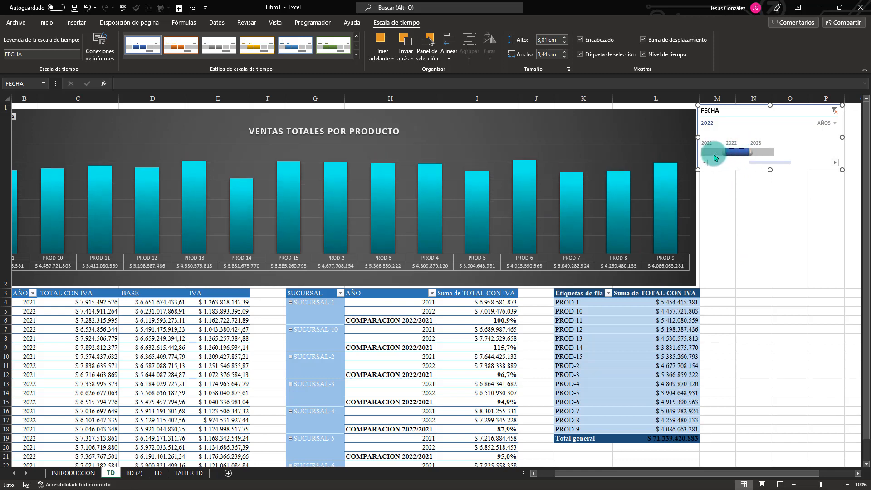
Switch the FECHA timeline to MESES and filter the product data by January, March and February 2021 in turn.
left_click(835, 123)
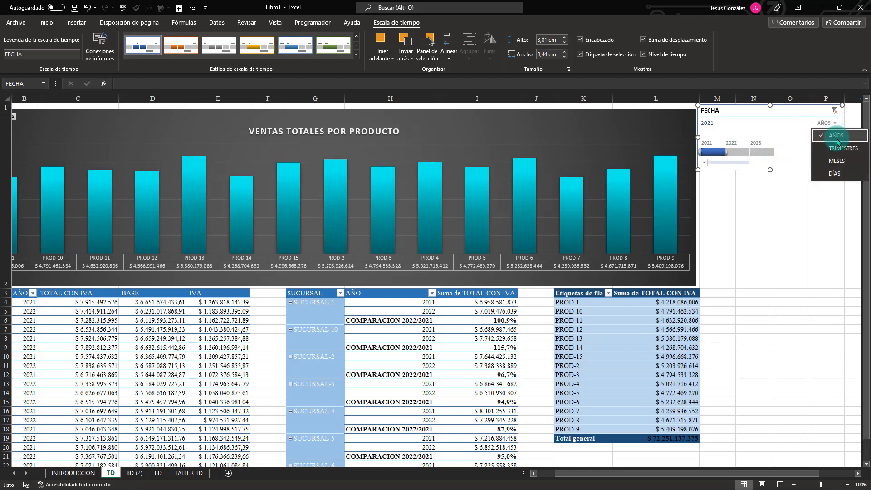
left_click(836, 161)
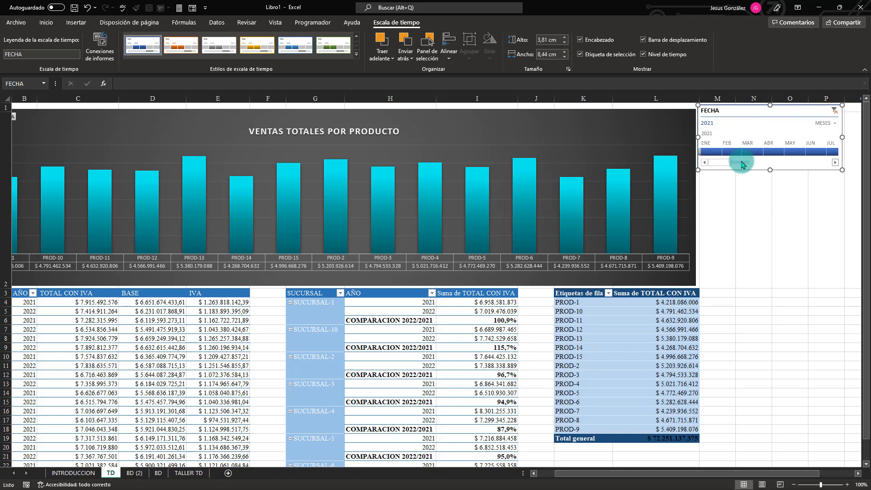
left_click(711, 151)
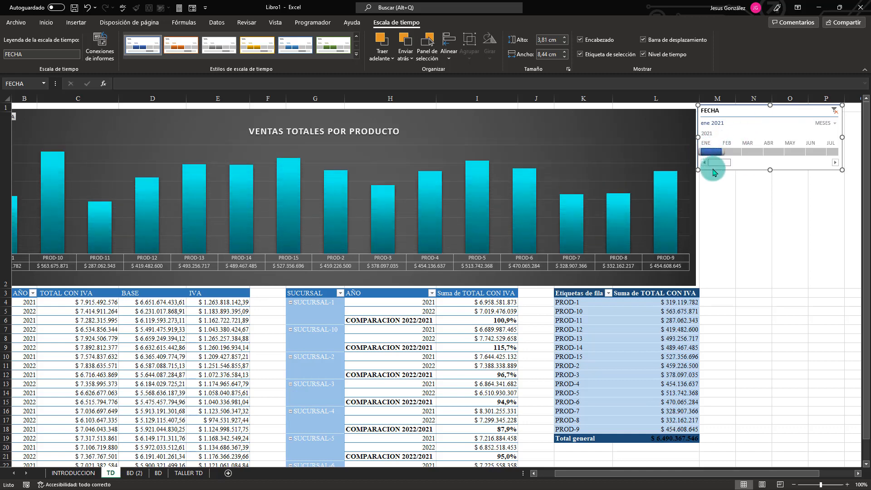
left_click(744, 153)
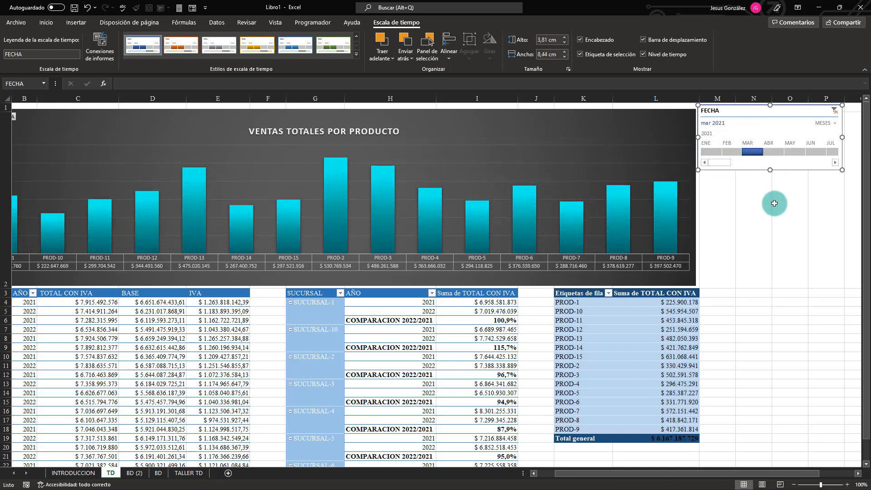
left_click(714, 153)
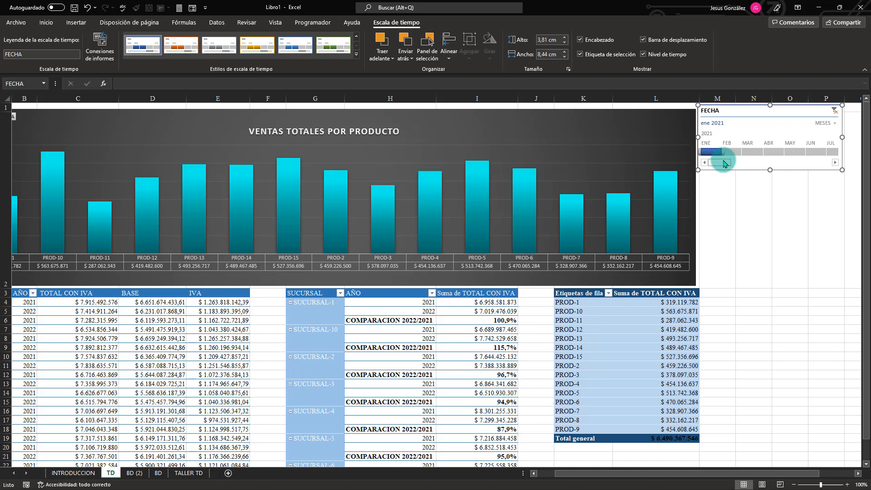
left_click(730, 152)
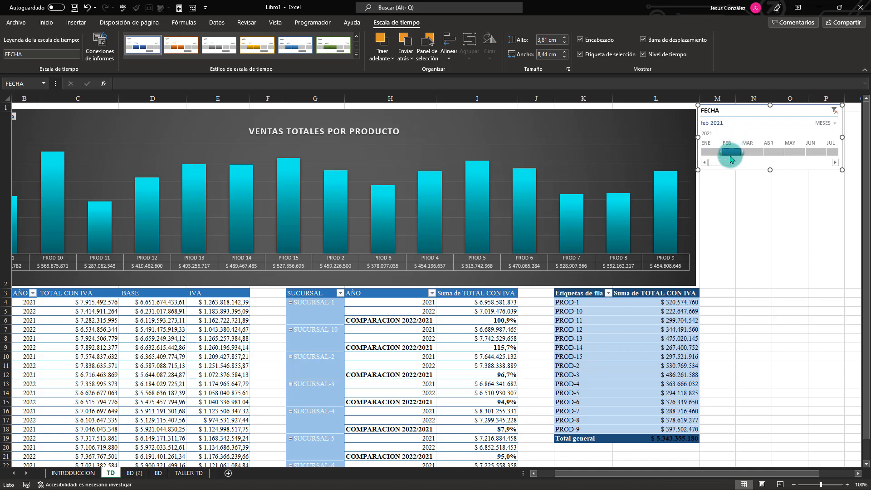
Return the FECHA timeline to AÑOS and select the 2021 - 2022 period.
left_click(825, 123)
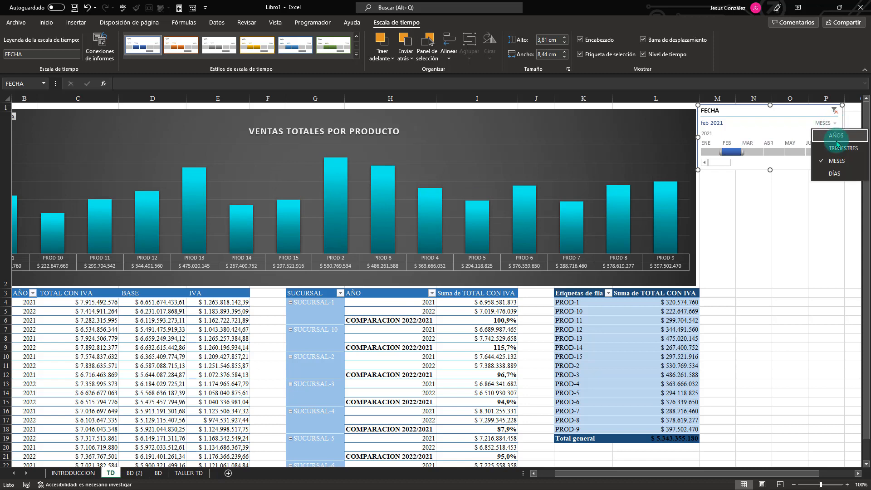
left_click(833, 134)
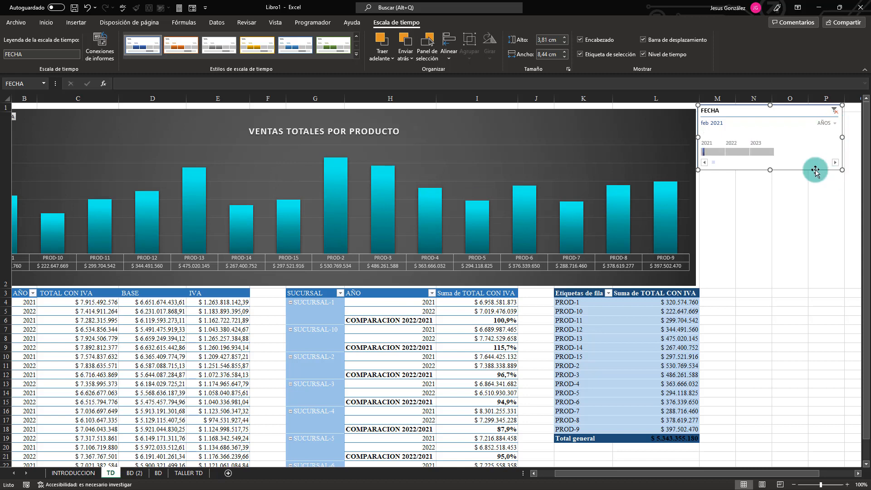
left_click(716, 152)
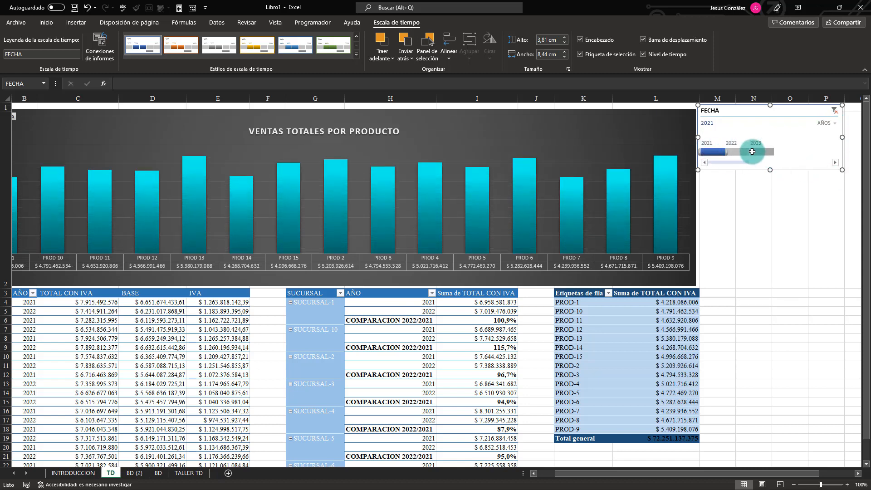
left_click(740, 152)
left_click(717, 152)
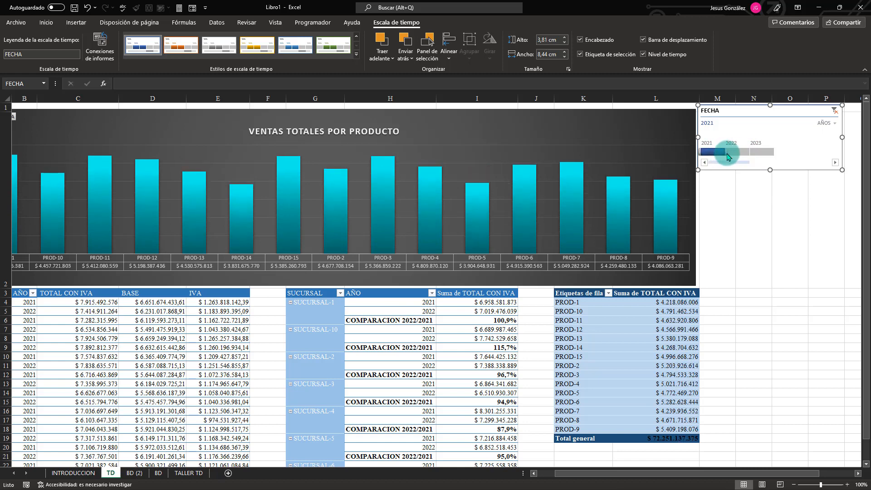
left_click_drag(727, 156, 741, 152)
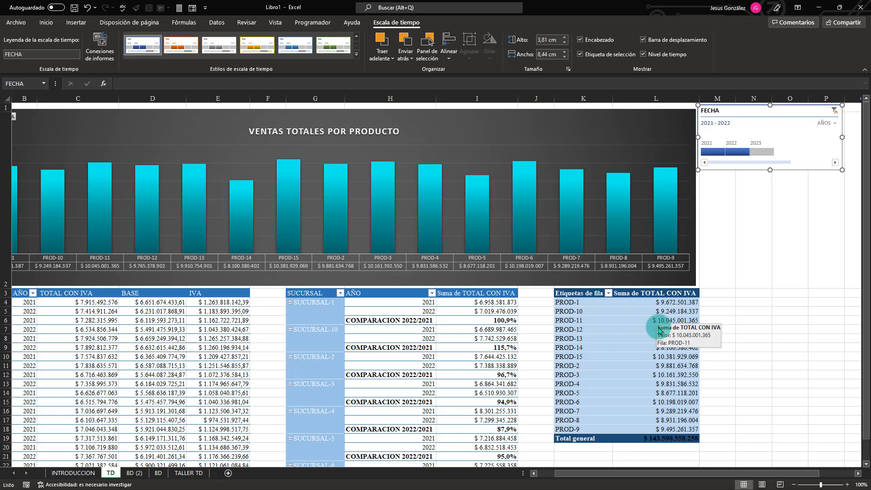
Insert a VENDEDOR slicer for the product pivot table and place it directly below the FECHA timeline at column M.
left_click(640, 358)
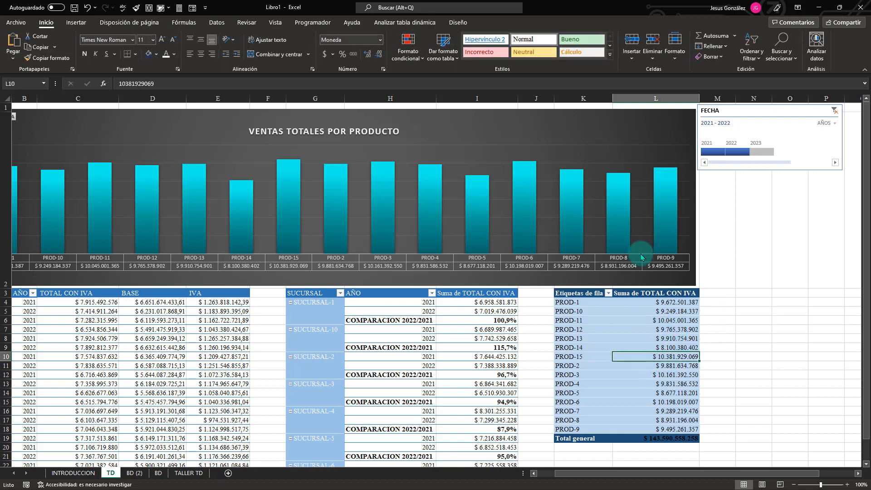
left_click(404, 22)
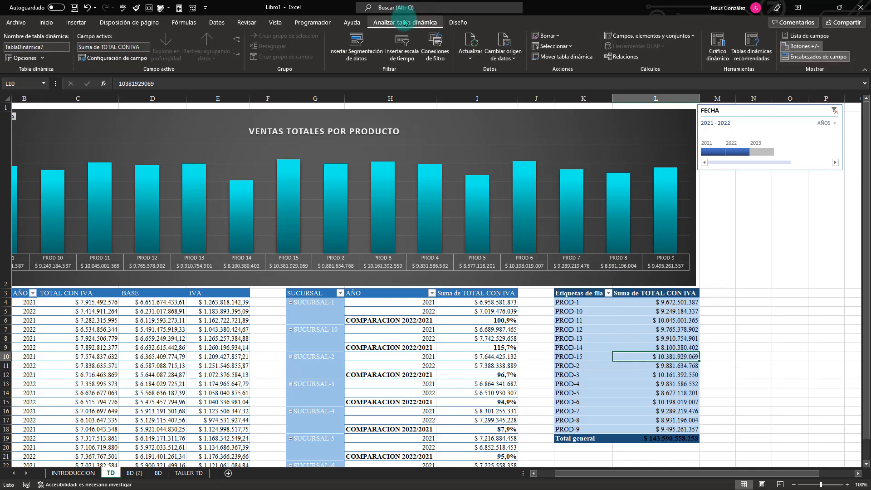
left_click(361, 57)
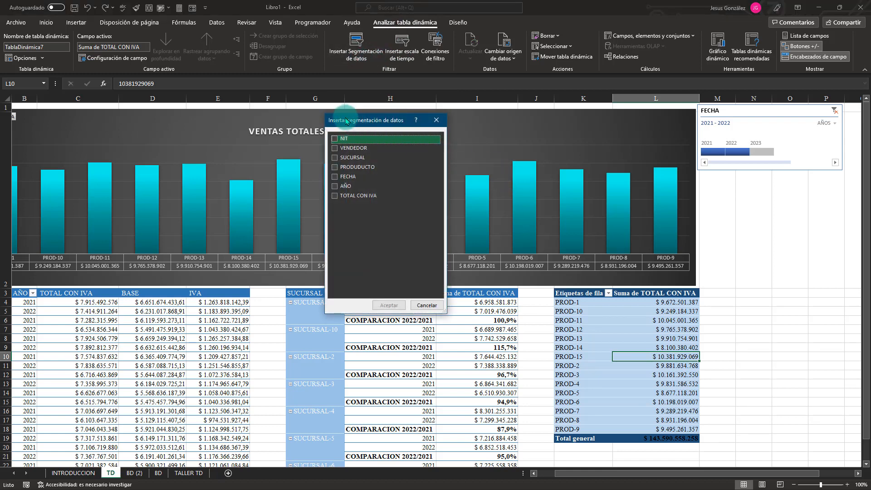
left_click_drag(340, 120, 404, 134)
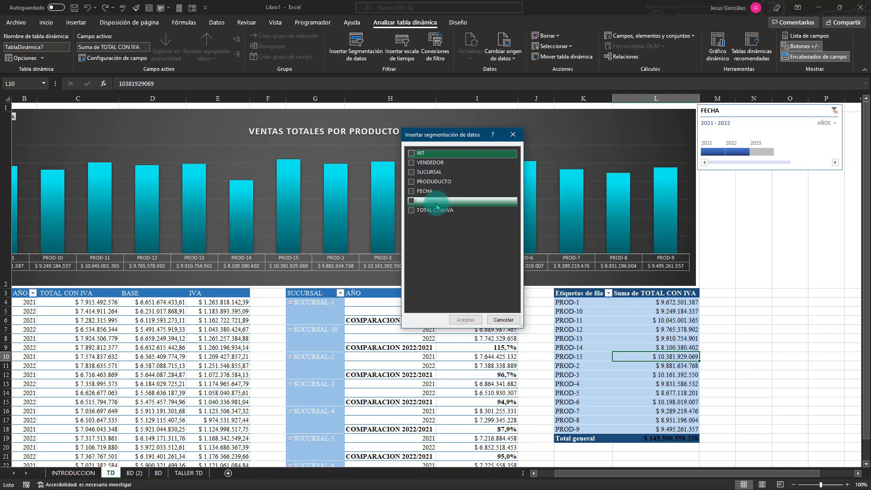
left_click(412, 162)
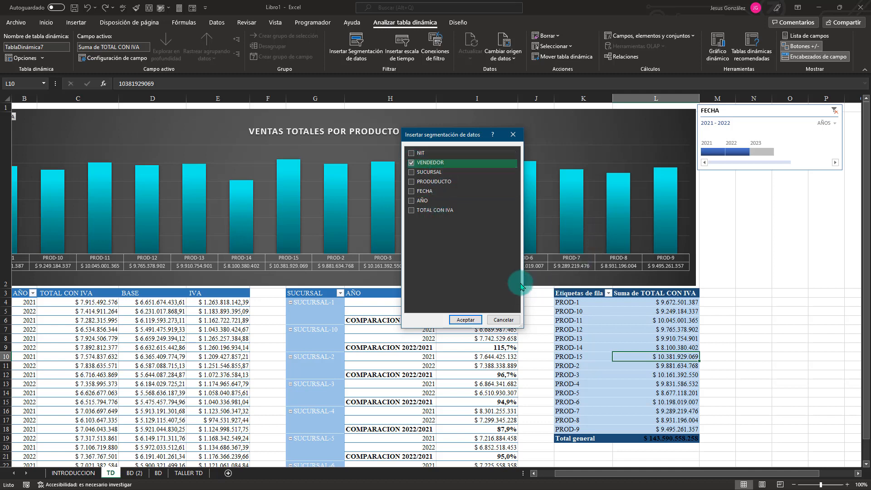
left_click(466, 320)
left_click(447, 232)
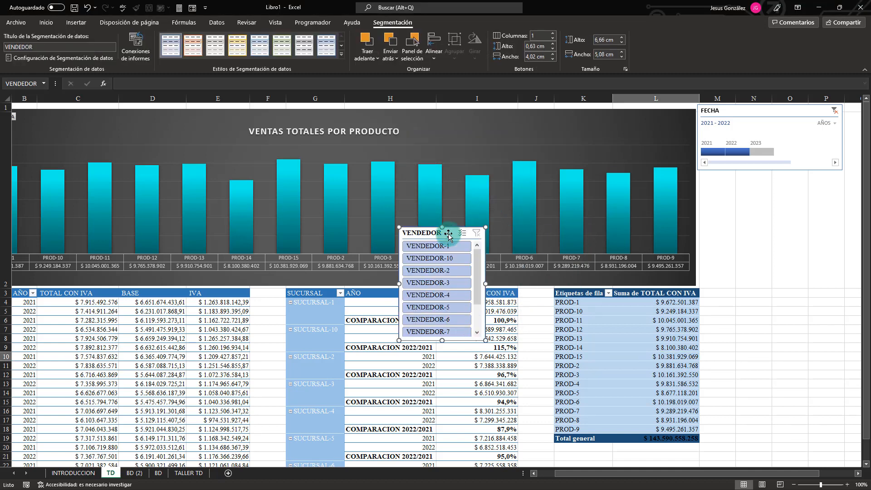
left_click_drag(448, 235, 747, 183)
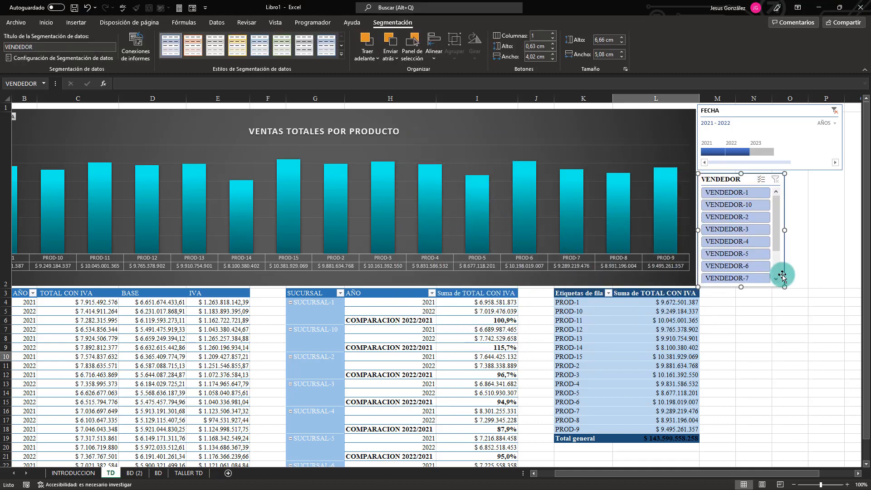
Try the green and yellow dark slicer styles on the VENDEDOR slicer and apply the solid blue one from the Oscuro group.
left_click_drag(717, 473, 754, 473)
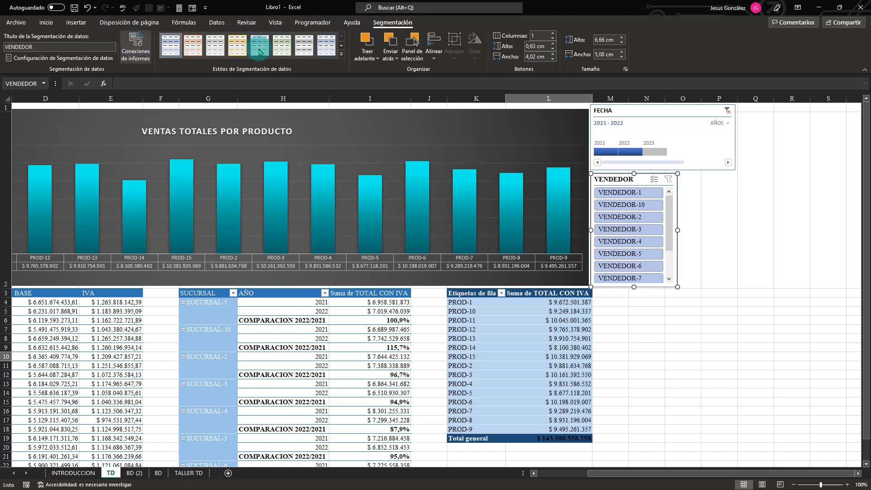
left_click(341, 54)
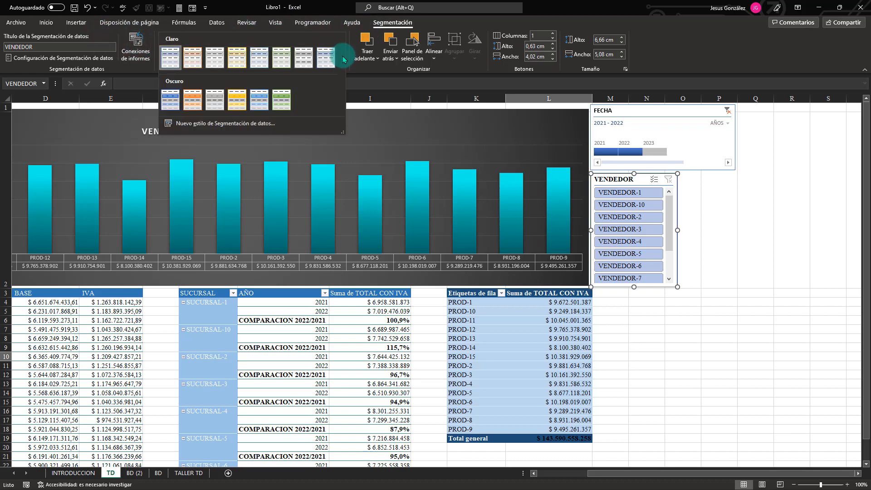
left_click(169, 103)
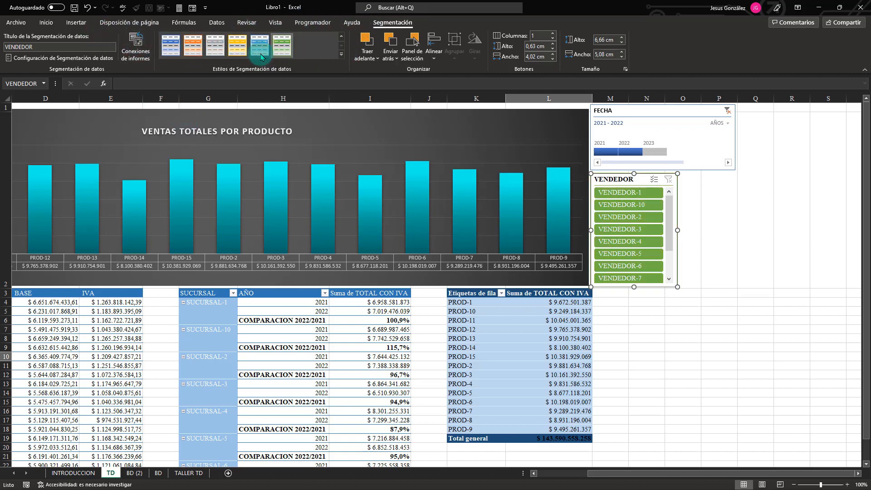
left_click(237, 46)
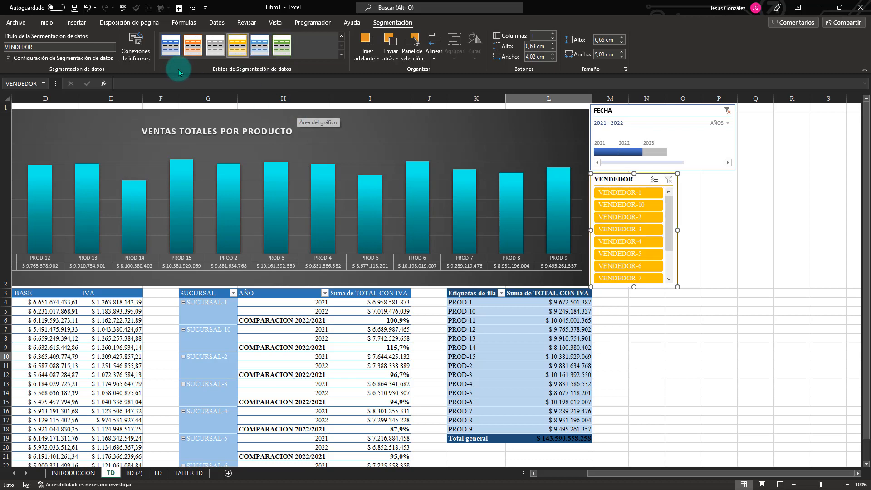
left_click(171, 46)
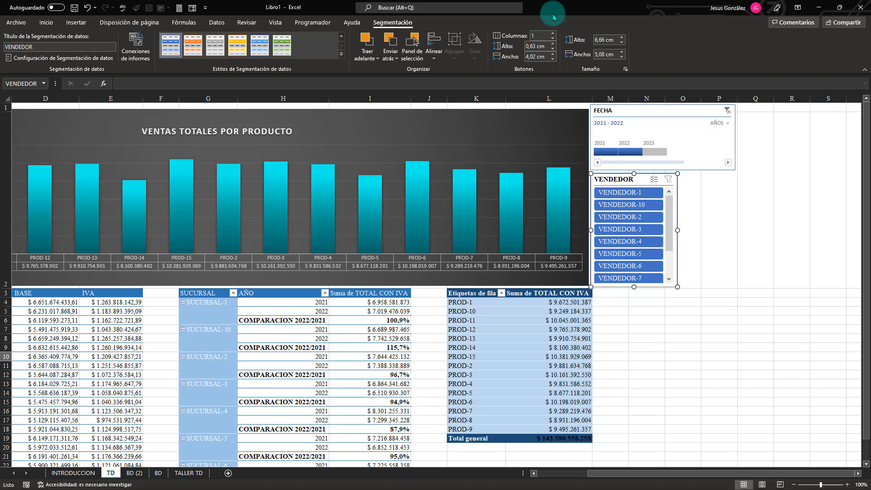
Arrange the VENDEDOR slicer's buttons in 3 columns and resize it to about 3.92 cm high by 8.31 cm wide.
left_click(553, 37)
left_click(553, 37)
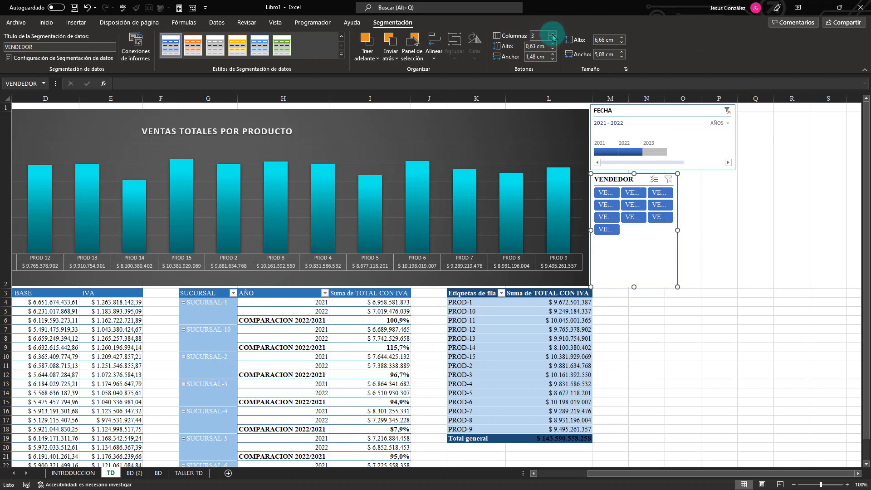
left_click_drag(678, 231, 735, 225)
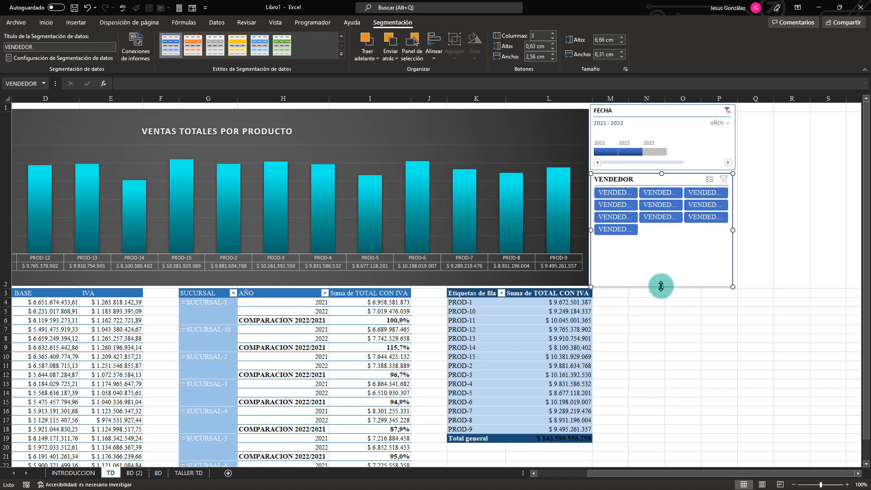
left_click_drag(662, 286, 656, 240)
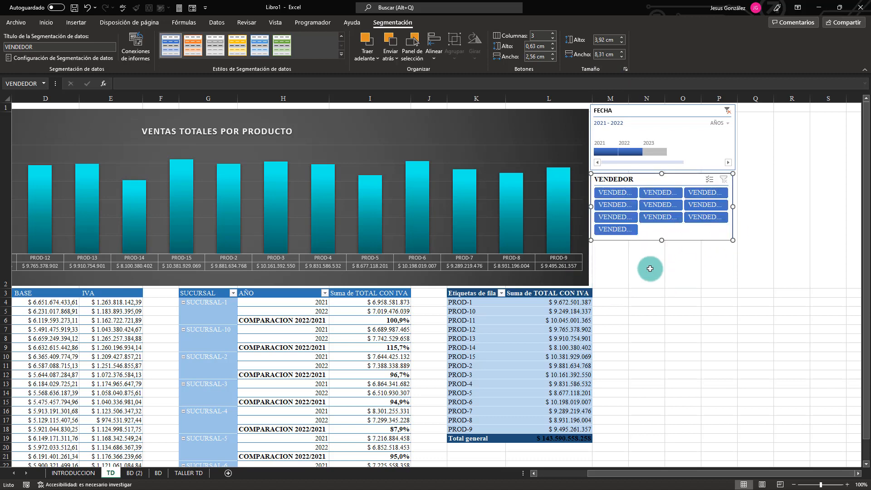
left_click(732, 262)
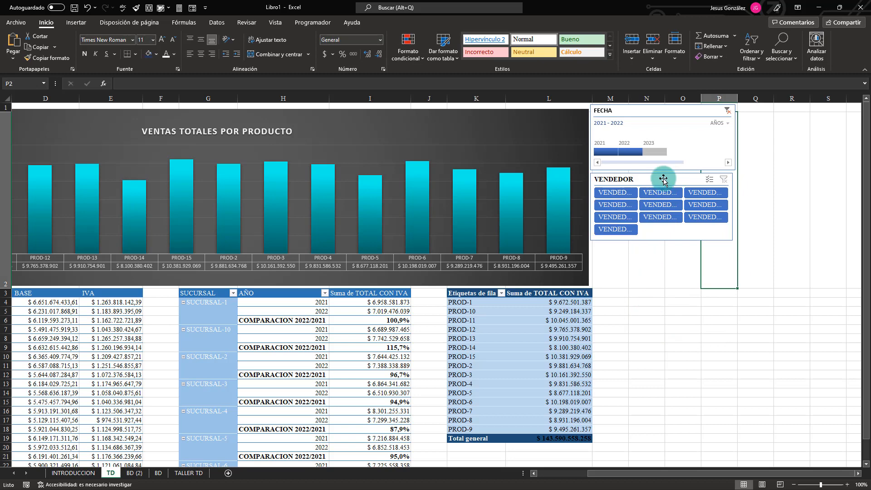
Widen the VENDEDOR slicer to about 9.92 cm and stretch the FECHA timeline to the same width.
left_click(663, 180)
left_click_drag(733, 205, 759, 207)
left_click(729, 137)
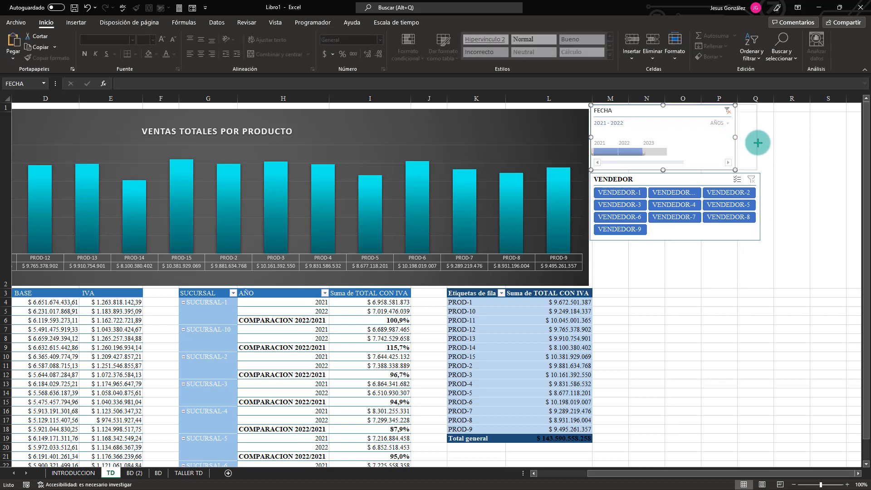
left_click_drag(735, 137, 760, 143)
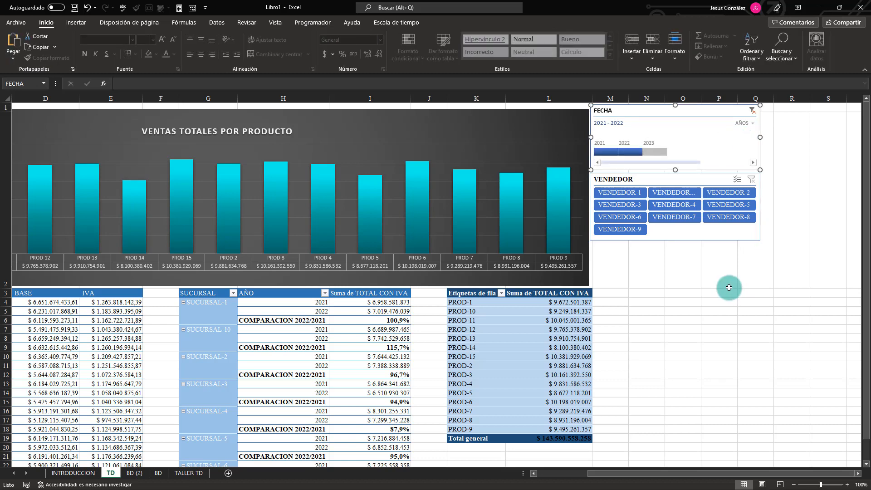
Insert a SUCURSAL slicer for the product pivot table and place it directly below the VENDEDOR slicer.
left_click(544, 349)
left_click(405, 22)
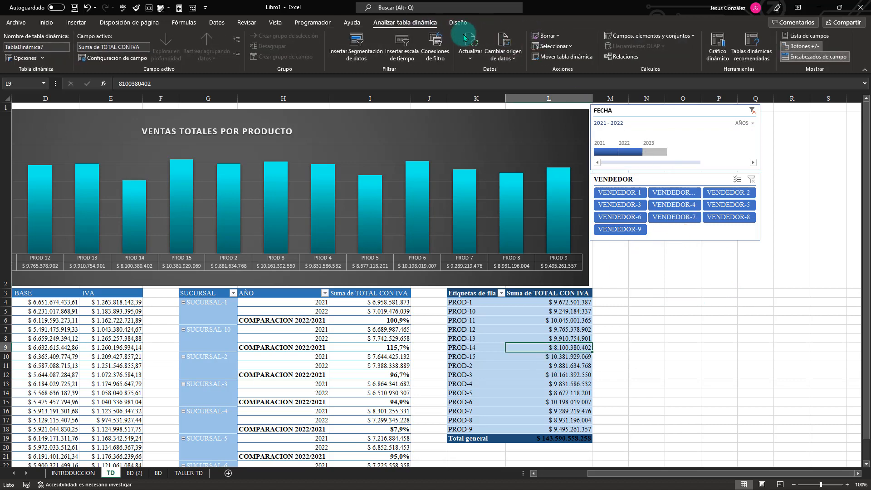
left_click(358, 46)
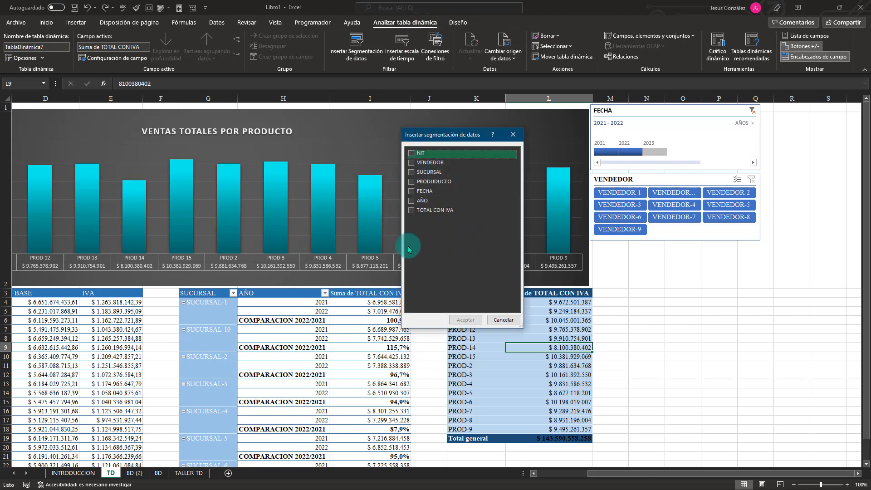
left_click(413, 172)
left_click(466, 319)
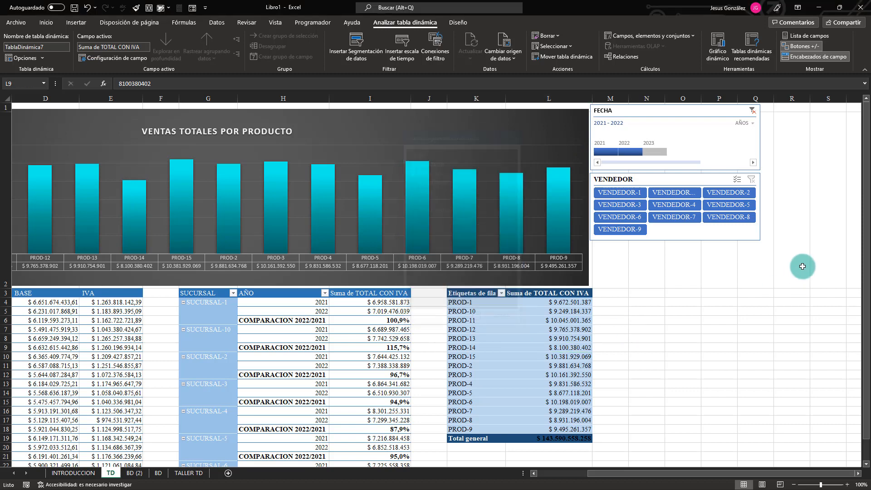
left_click_drag(445, 230, 639, 251)
Format the SUCURSAL slicer with the solid blue Oscuro style and 3 columns, sized about 4.13 cm high by 9.87 cm wide.
left_click(341, 54)
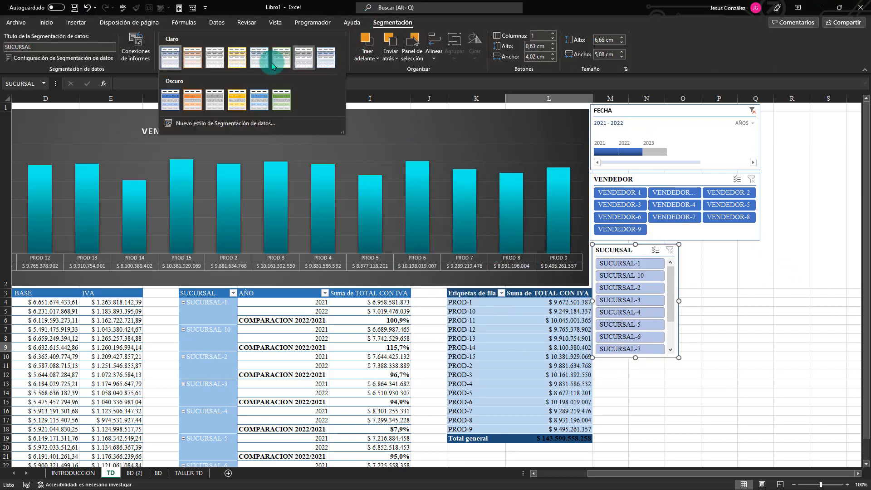
left_click(171, 107)
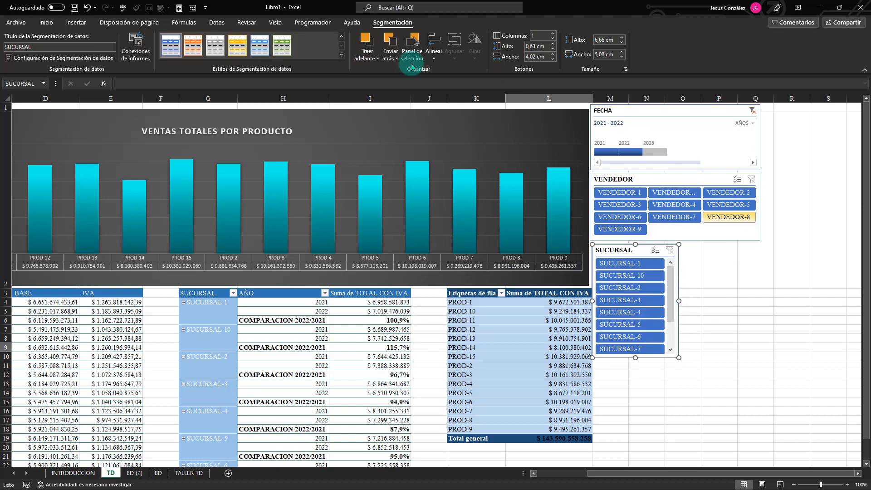
left_click(553, 33)
left_click(553, 34)
left_click_drag(678, 301, 760, 294)
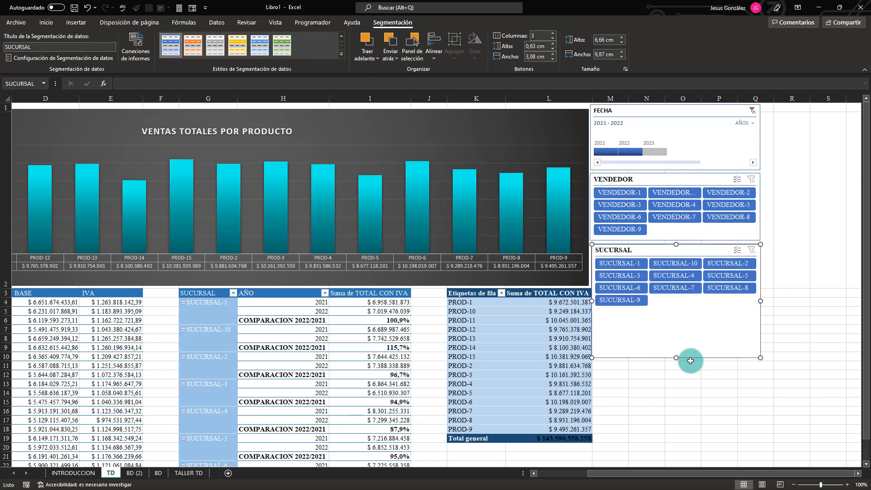
left_click_drag(678, 358, 672, 315)
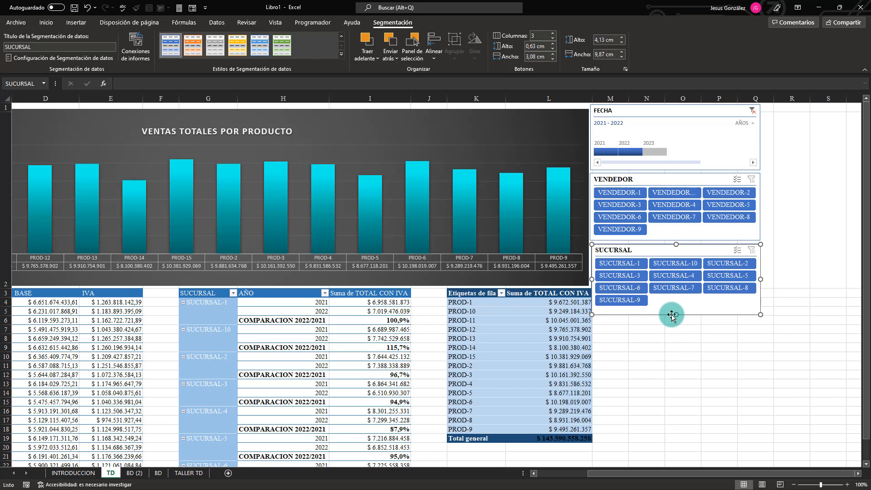
Connect the VENDEDOR slicer to TablaDinámica4 in addition to TablaDinámica7 through its report connections.
right_click(647, 180)
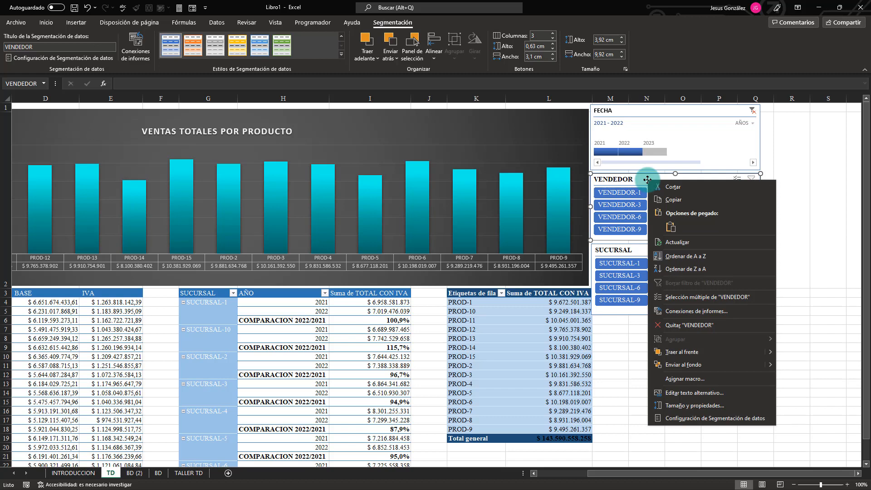
left_click(678, 312)
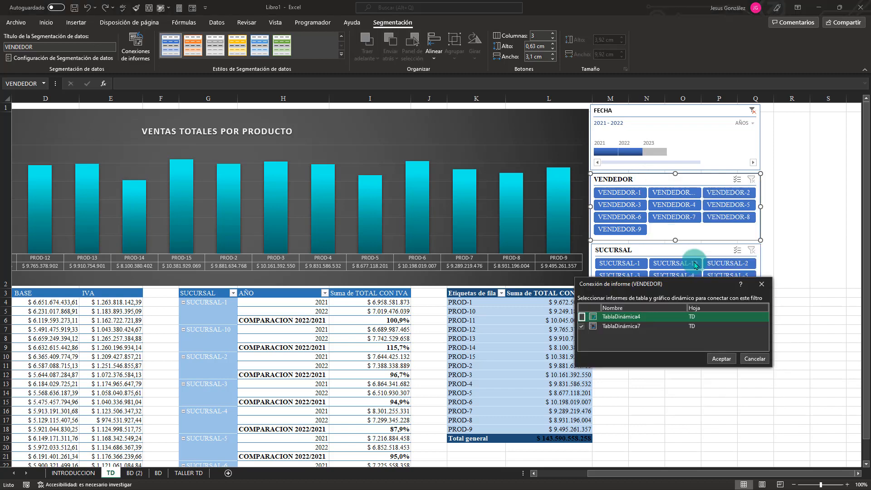
left_click_drag(692, 285, 447, 145)
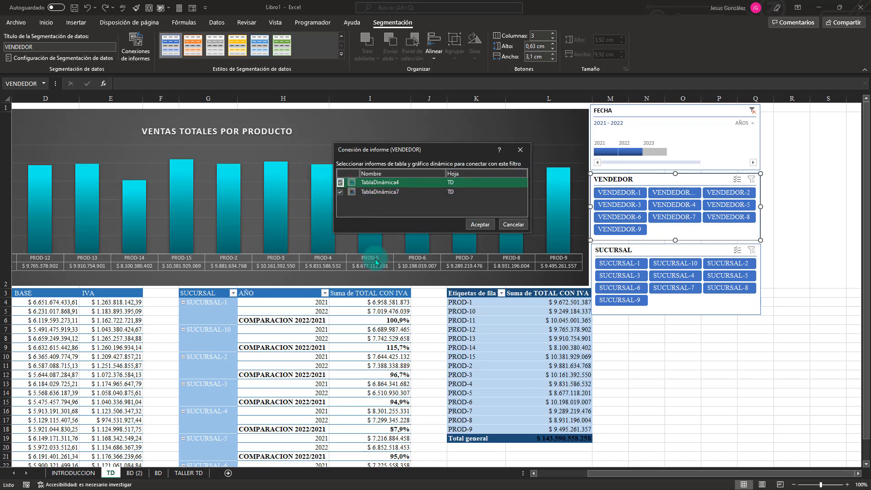
left_click(486, 227)
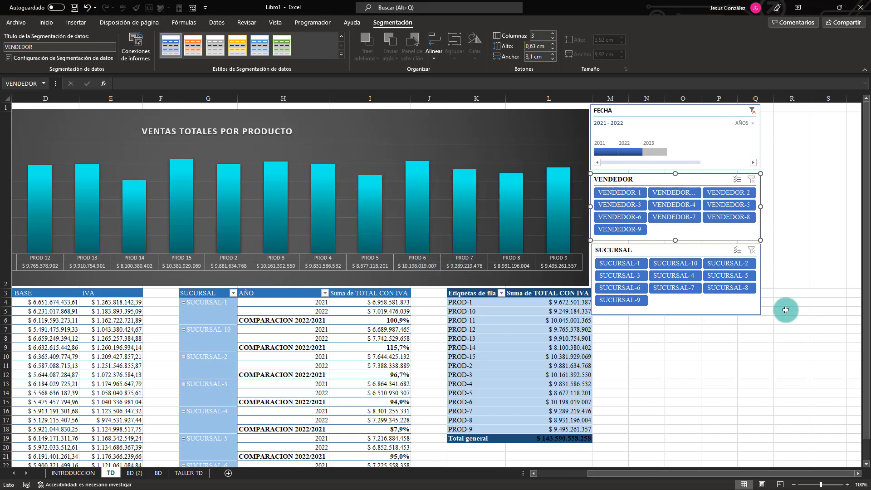
Filter the connected tables and chart by VENDEDOR-7, VENDEDOR-4 and VENDEDOR-10 in turn, leaving VENDEDOR-10 selected.
left_click(674, 216)
left_click(679, 207)
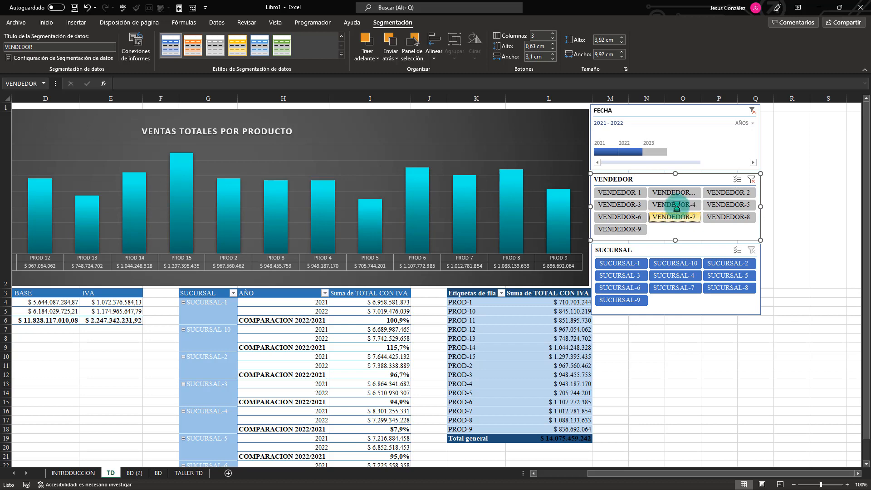
left_click(680, 193)
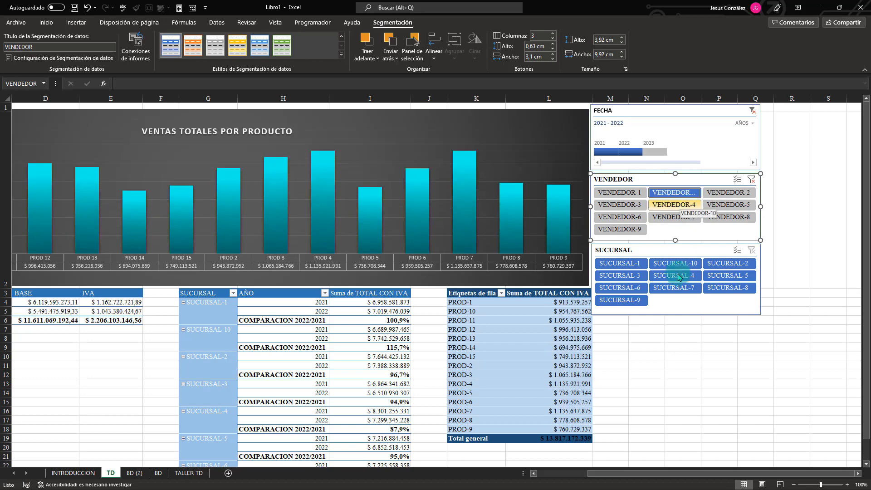
Connect the SUCURSAL slicer to TablaDinámica4 as well as TablaDinámica7 through its report connections.
left_click(608, 249)
right_click(664, 250)
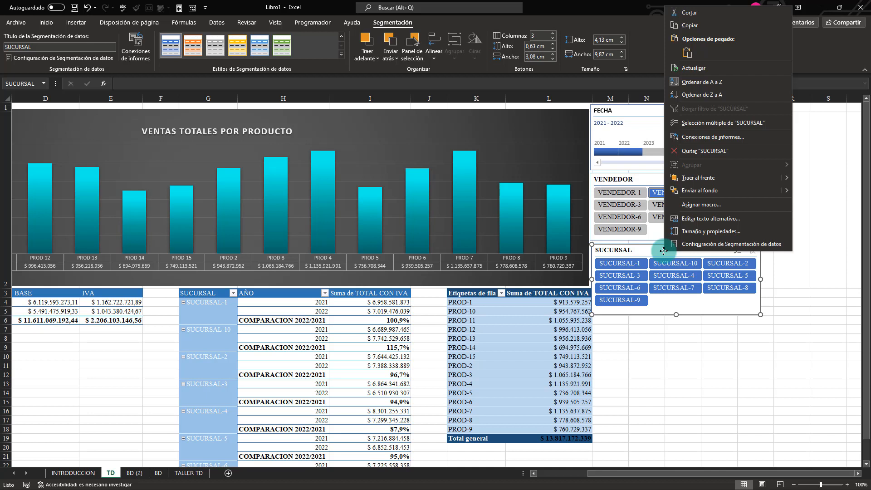
left_click(704, 137)
left_click(610, 149)
left_click(611, 140)
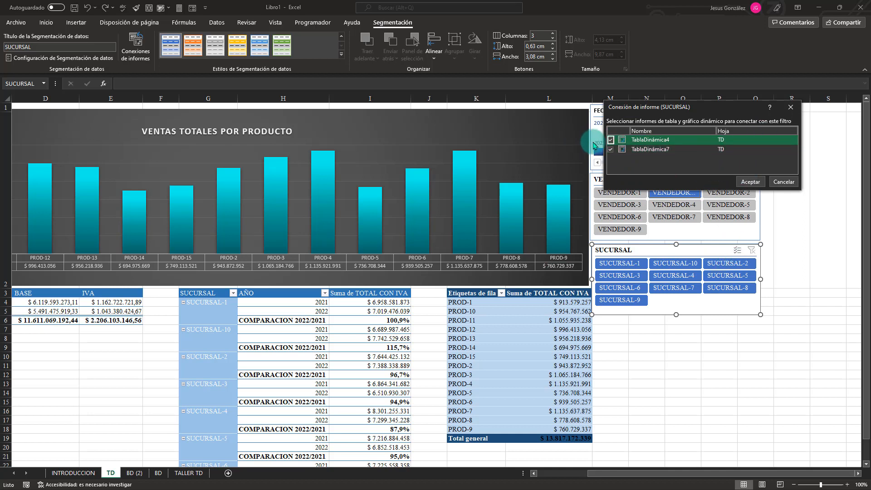
left_click(752, 182)
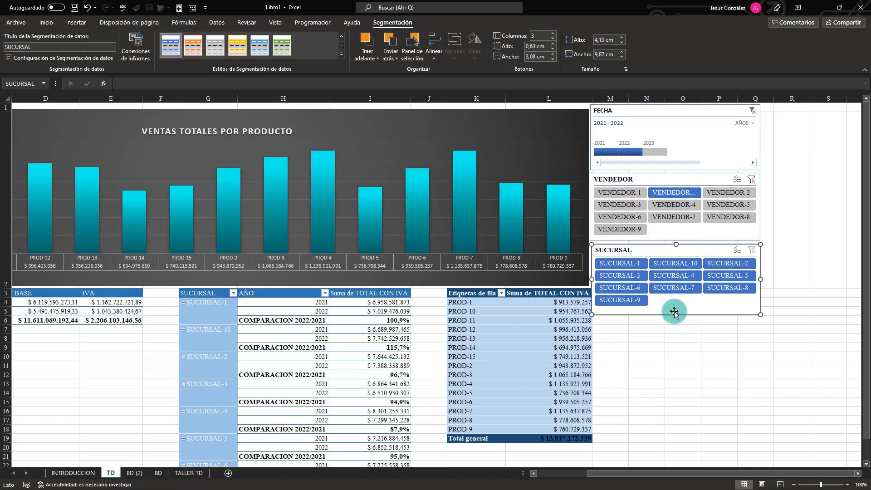
Filter the data by single branches in turn, including SUCURSAL-4, SUCURSAL-3, SUCURSAL-7 and SUCURSAL-10, ending on SUCURSAL-1.
left_click(675, 277)
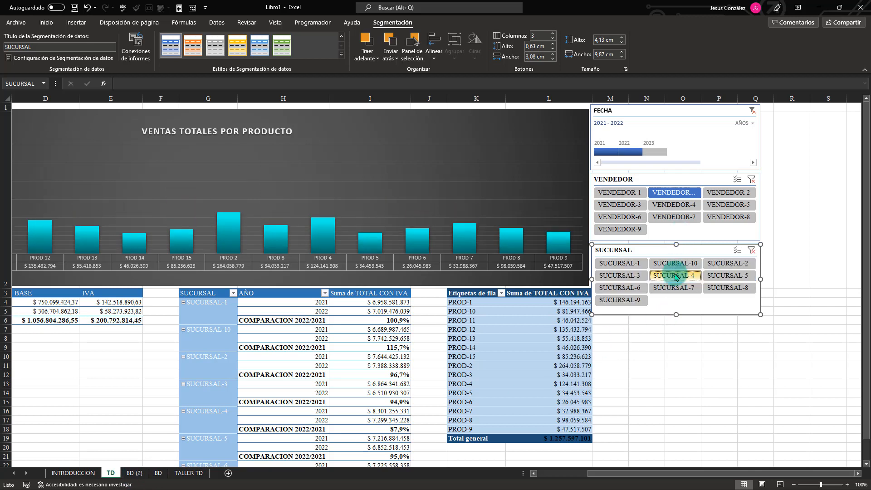
left_click(623, 276)
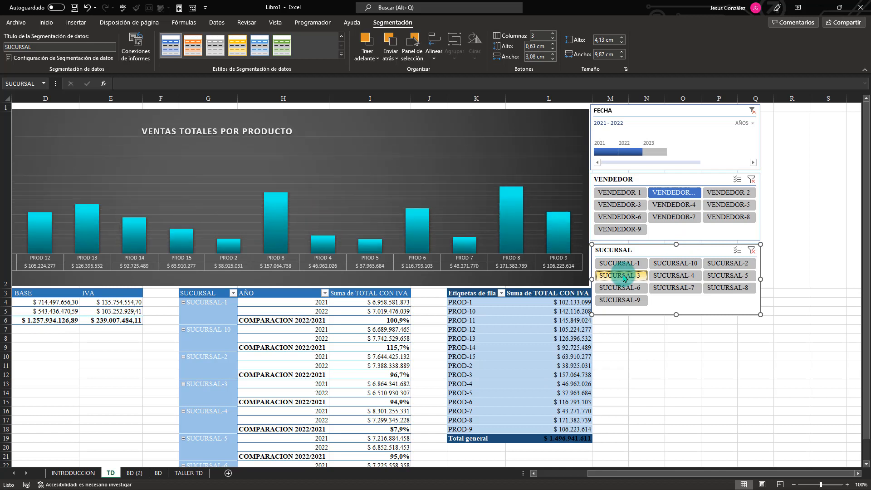
left_click(666, 276)
left_click(671, 264)
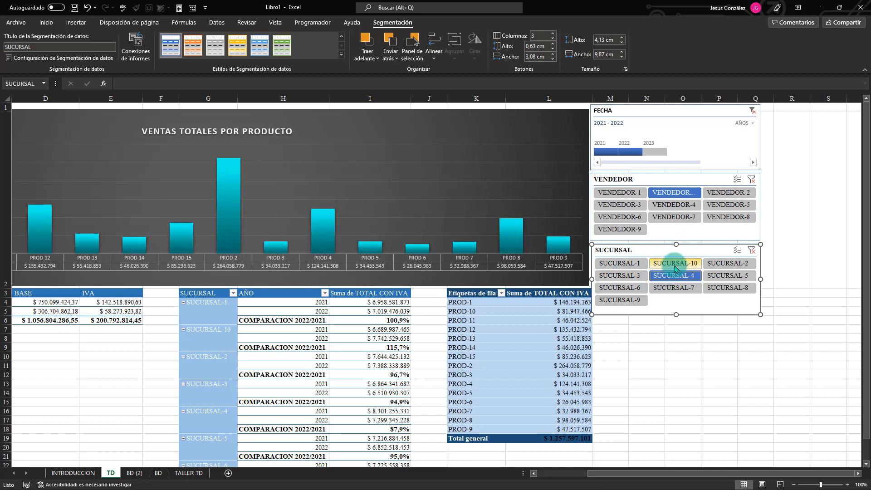
left_click(671, 287)
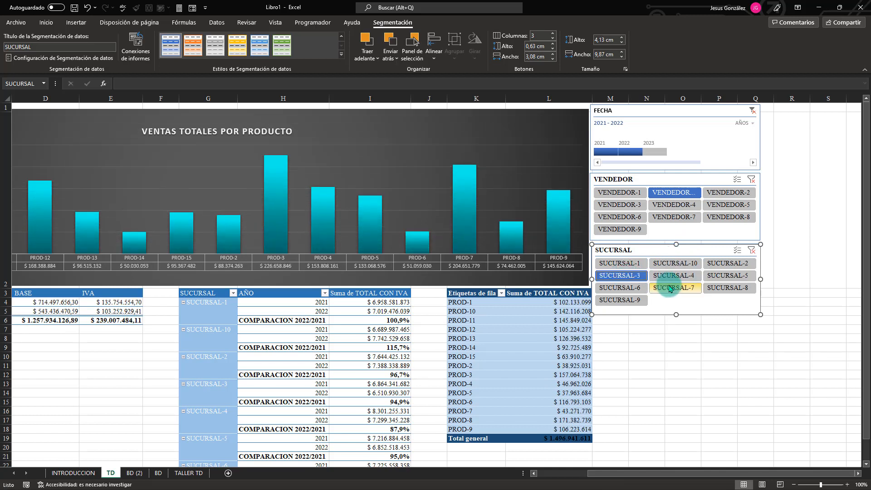
left_click(674, 264)
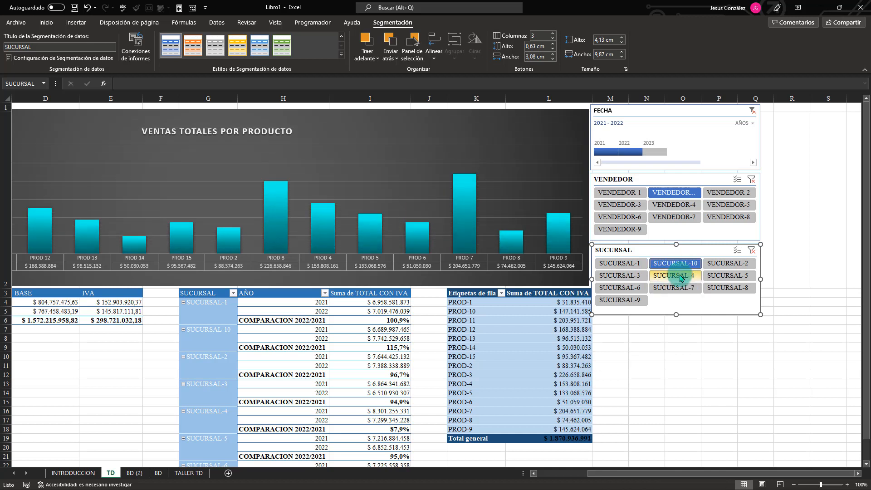
left_click(613, 263)
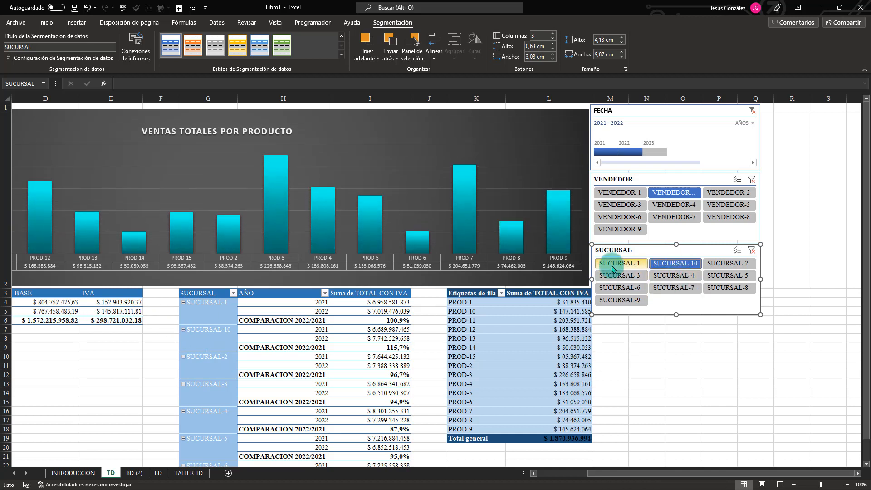
Turn on multiple selection in the SUCURSAL slicer and add SUCURSAL-10, SUCURSAL-4, SUCURSAL-6, SUCURSAL-8 and SUCURSAL-5 to the filter.
left_click(737, 251)
left_click(672, 264)
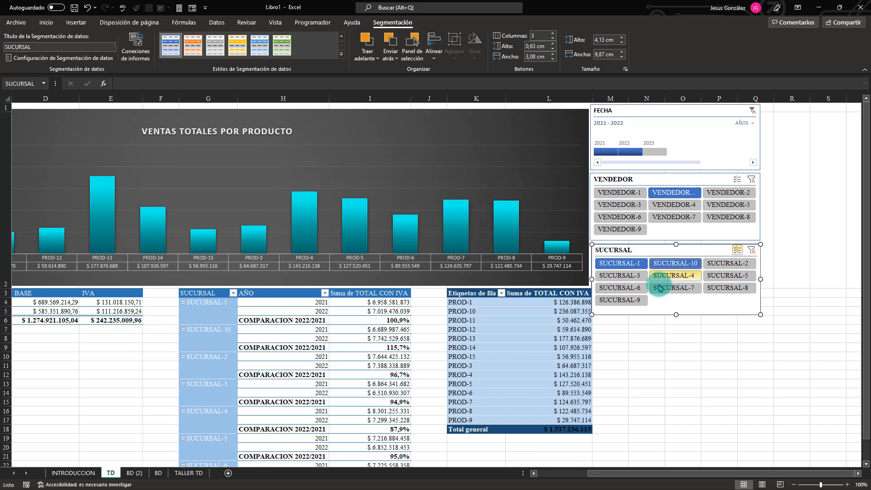
left_click(673, 276)
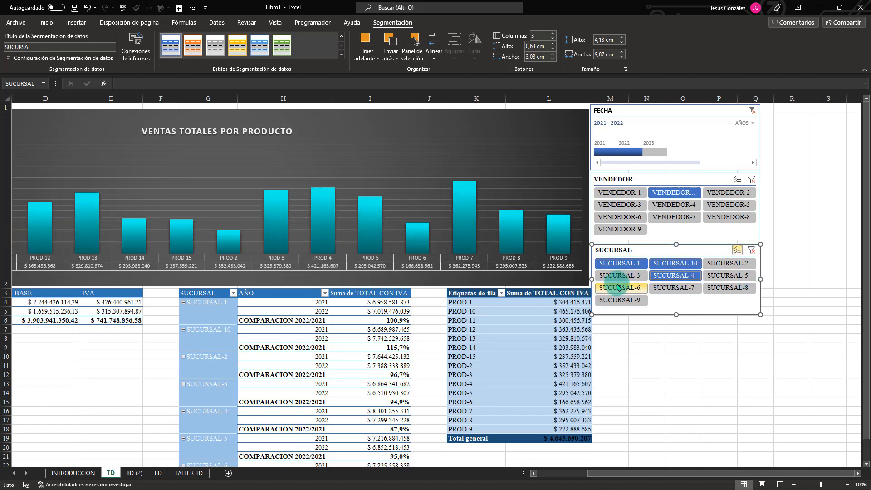
left_click(619, 288)
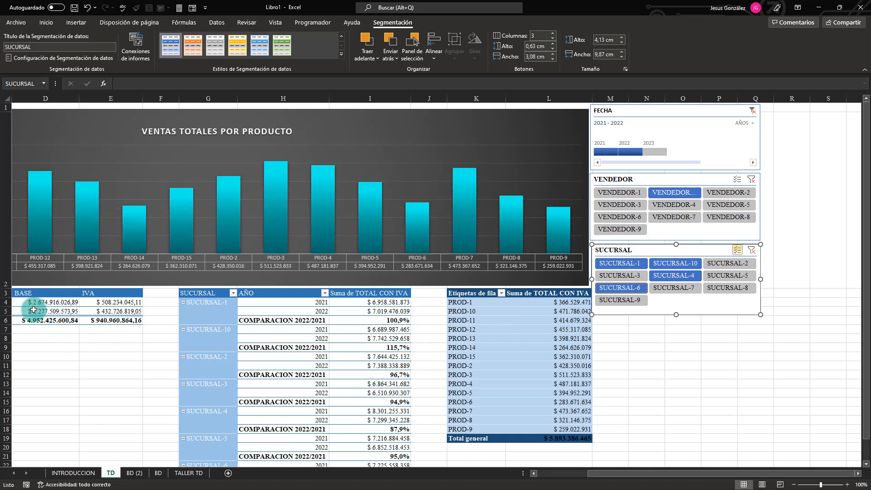
left_click(727, 287)
left_click(727, 276)
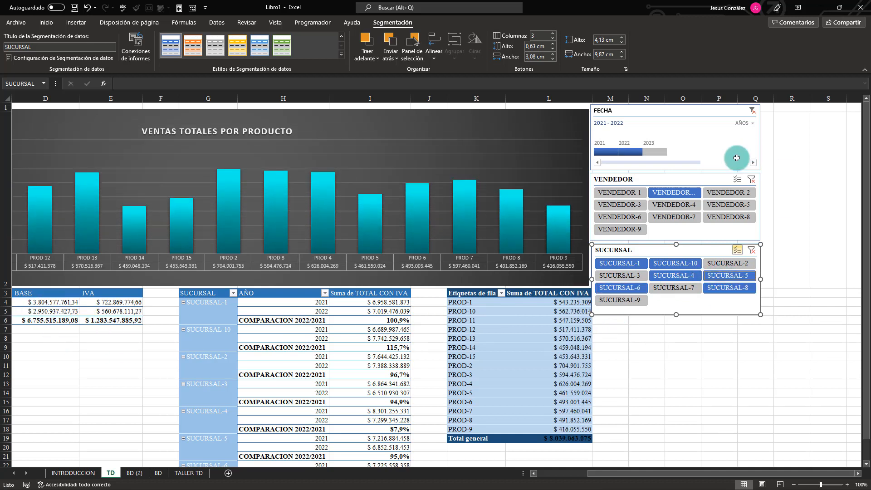
Turn on multiple selection in the VENDEDOR slicer and add VENDEDOR-4 and VENDEDOR-7 to the filter.
left_click(738, 181)
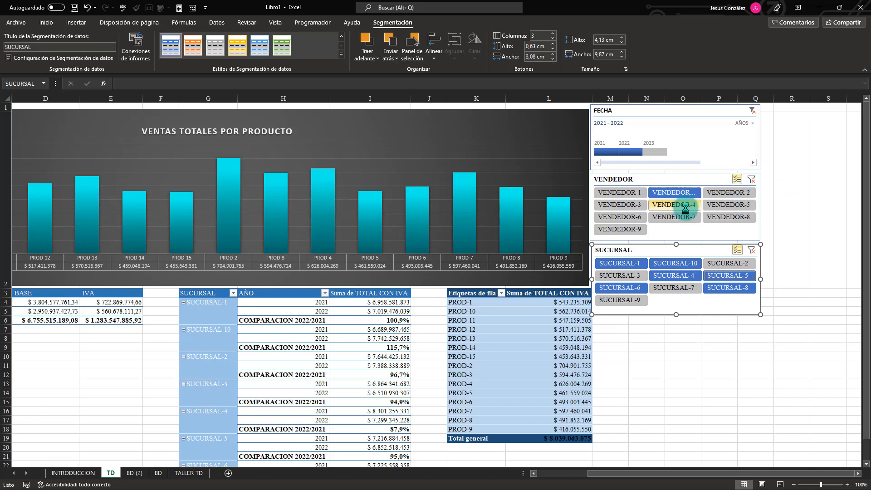
left_click(673, 205)
left_click(674, 217)
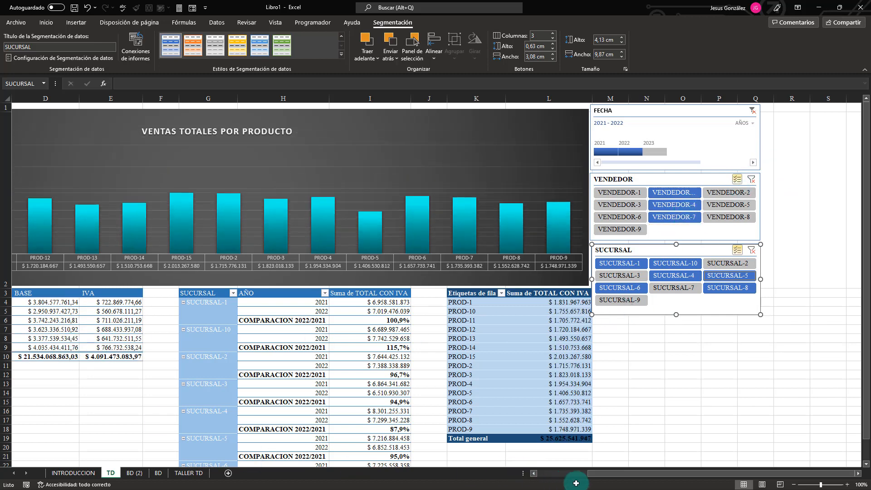
left_click_drag(614, 473, 590, 476)
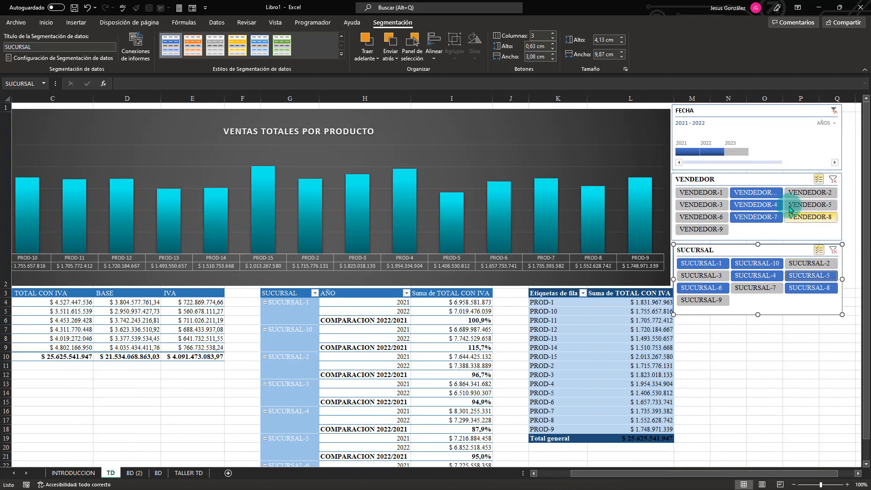
Add VENDEDOR-3, VENDEDOR-5 and VENDEDOR-2 to the VENDEDOR slicer's filter.
left_click(709, 205)
left_click(809, 204)
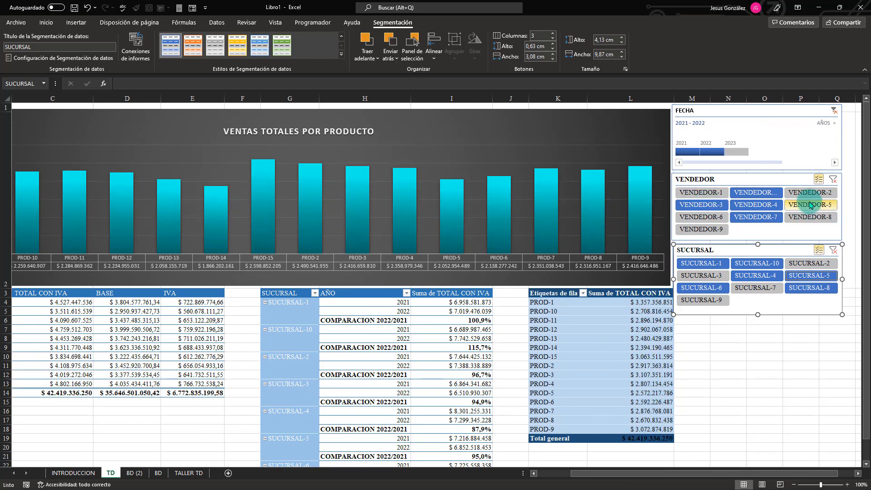
left_click(809, 192)
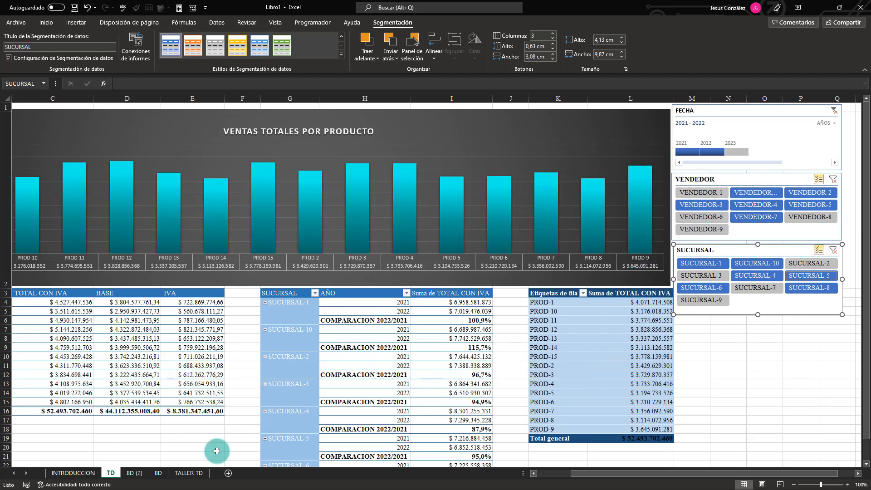
Review the exercise 4 instructions and sample chart in the TALLER TD sheet.
left_click(195, 472)
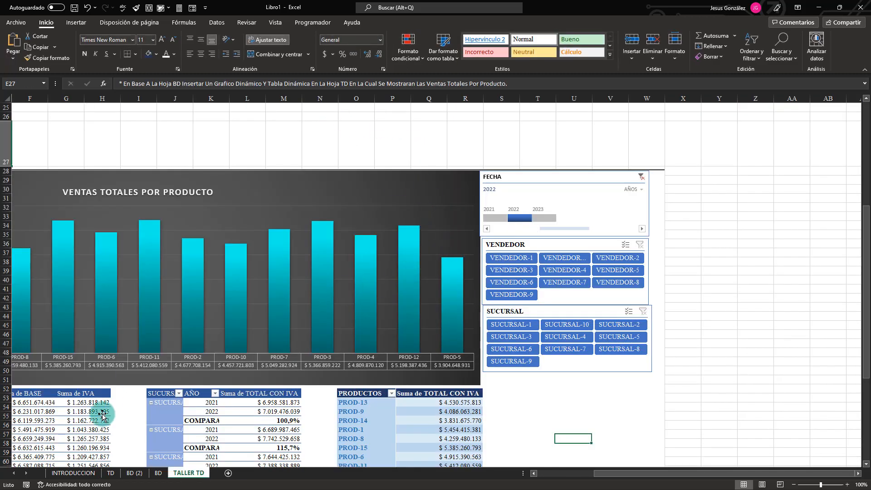
scroll(316, 324, "down", 5)
scroll(317, 268, "up", 13)
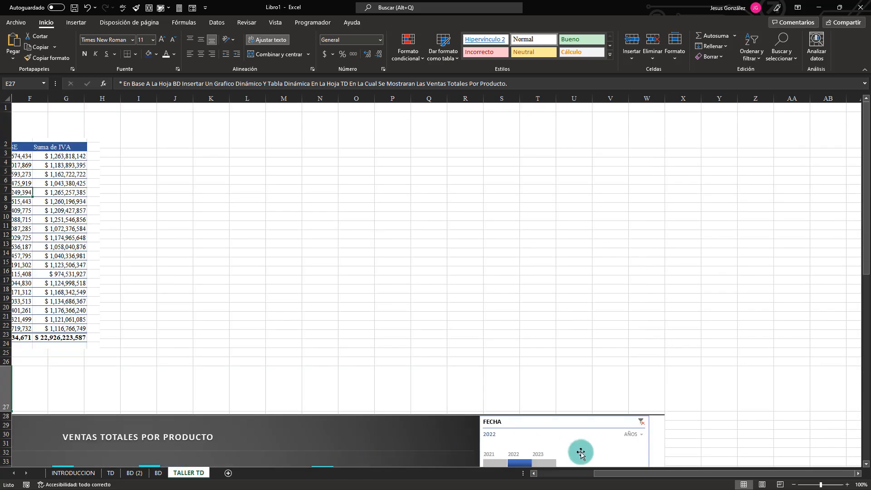
left_click_drag(623, 473, 549, 476)
scroll(448, 304, "down", 1)
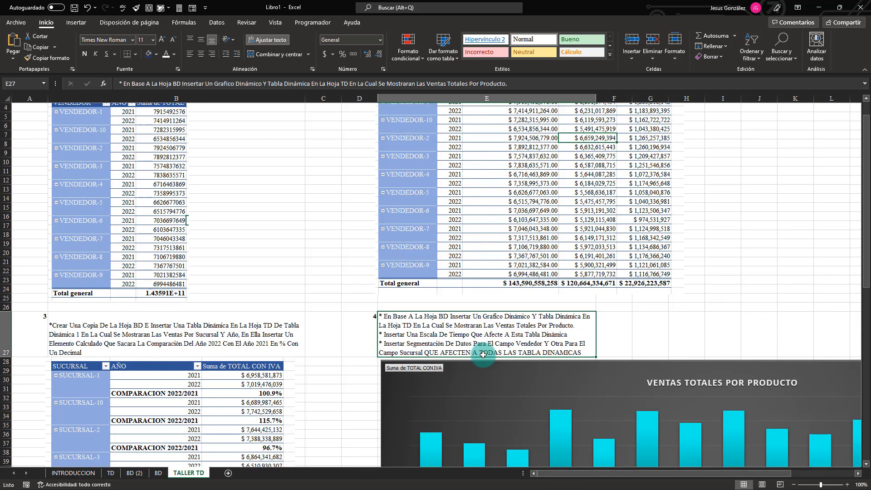
scroll(563, 373, "down", 1)
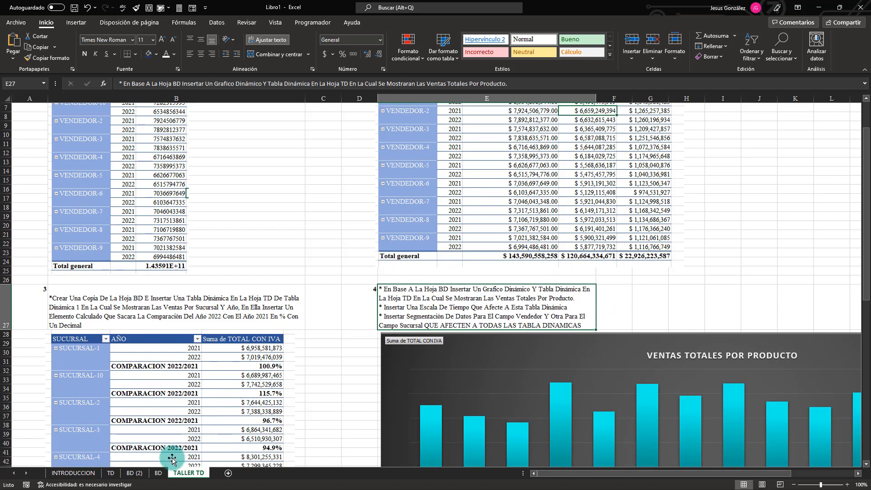
Return to the TD sheet and add VENDEDOR-1, VENDEDOR-6 and VENDEDOR-9 to the VENDEDOR slicer's filter.
left_click(111, 473)
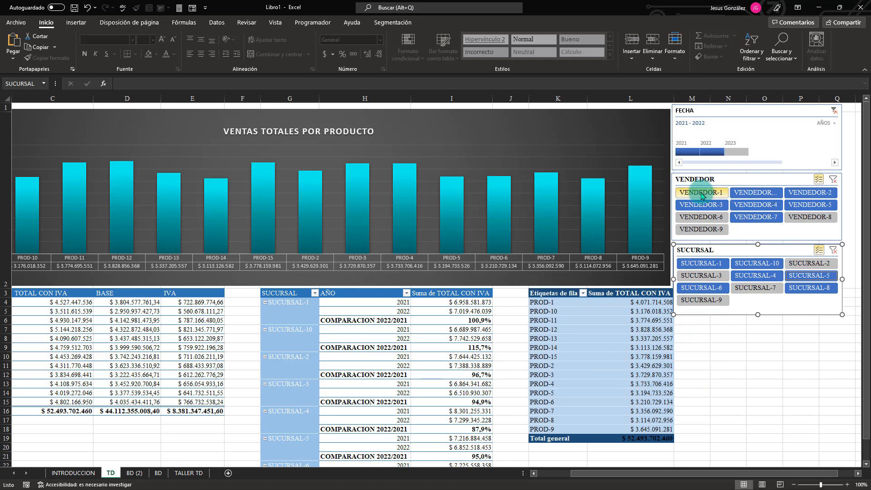
left_click(702, 195)
left_click(712, 219)
left_click(714, 227)
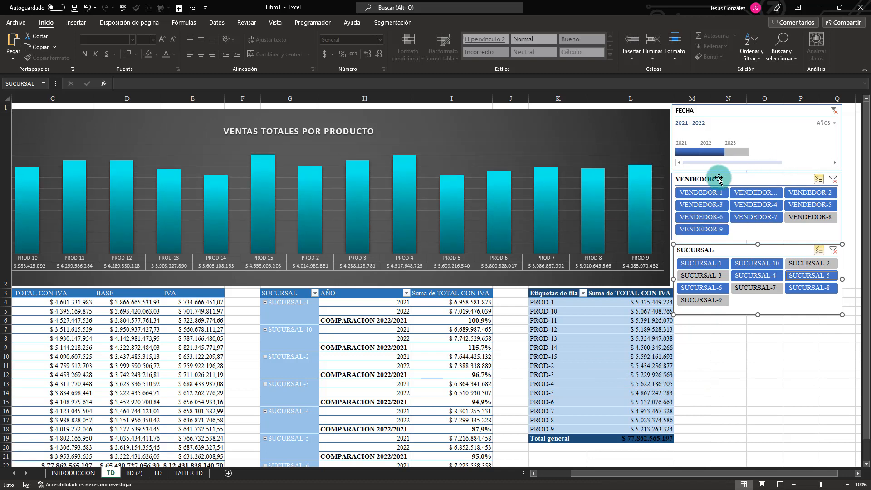
Limit the FECHA timeline to 2021 and add SUCURSAL-7, SUCURSAL-3 and SUCURSAL-9 to the SUCURSAL slicer's filter.
left_click(687, 151)
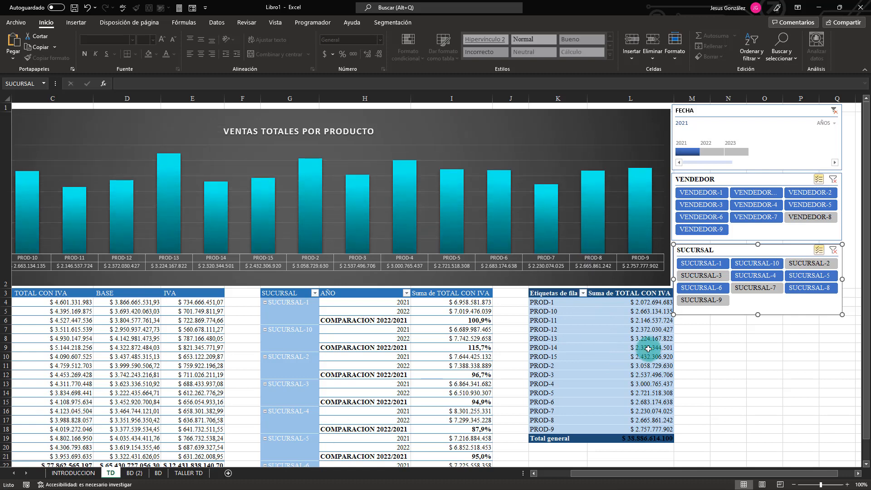
left_click(752, 288)
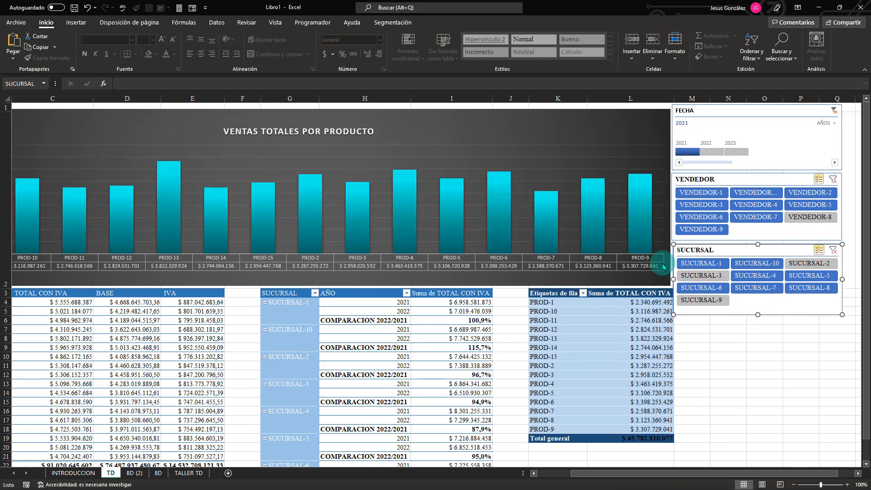
left_click(691, 276)
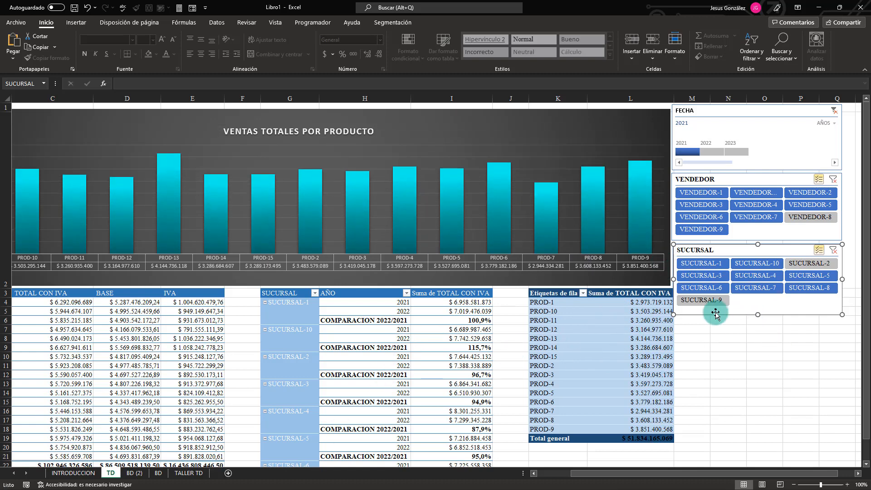
Check which pivot tables the FECHA timeline is linked to in its report connections, leaving them as they are.
left_click(734, 113)
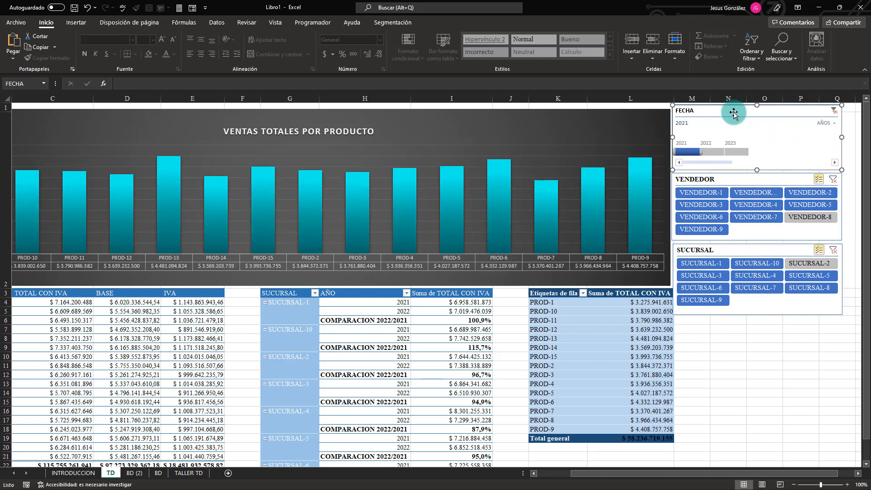
right_click(734, 111)
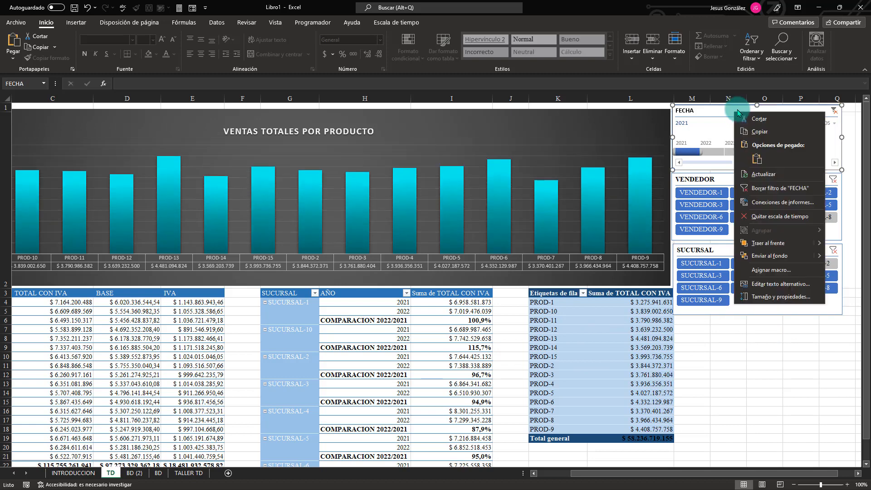
left_click(767, 203)
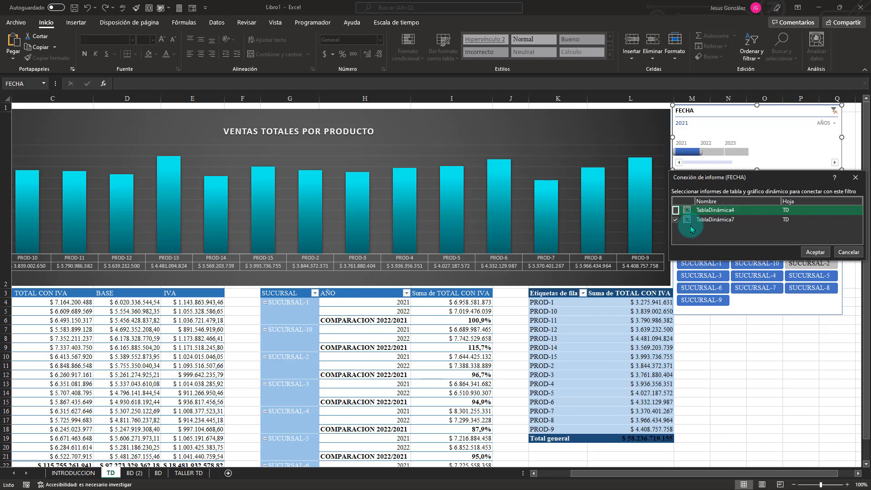
left_click(855, 180)
Add VENDEDOR-8 and SUCURSAL-2 to the slicer filters so every seller and branch is included.
left_click(808, 217)
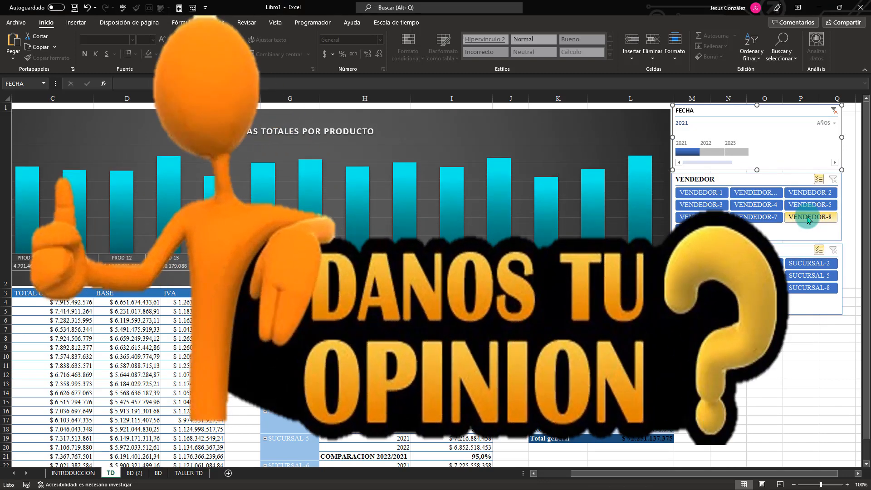